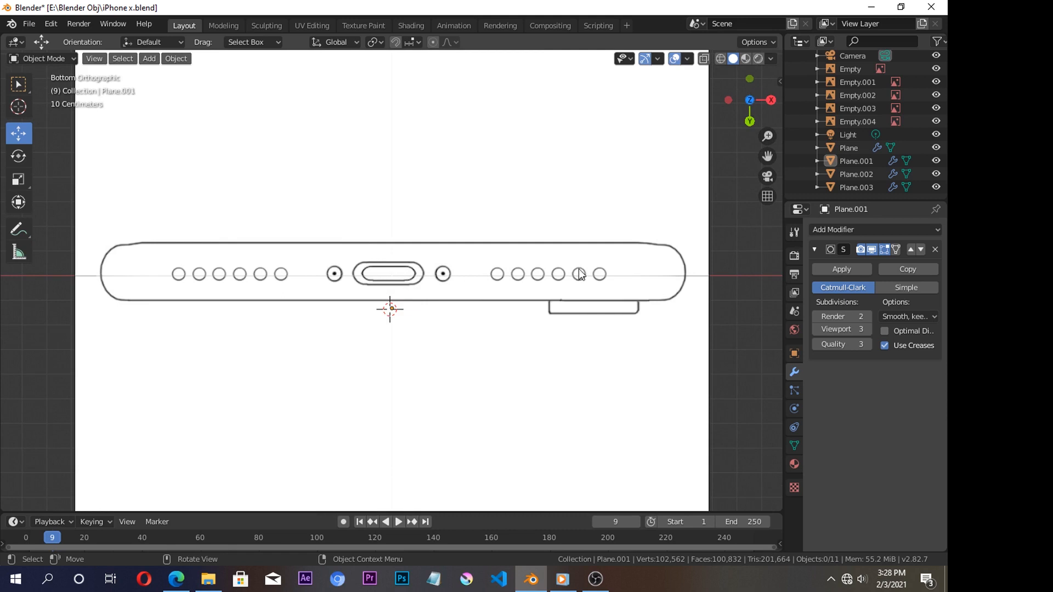
Step: Enter Edit Mode on the phone frame Plane.001 and add two closely spaced vertical loop cuts at each end of the charging port outline
click(585, 278)
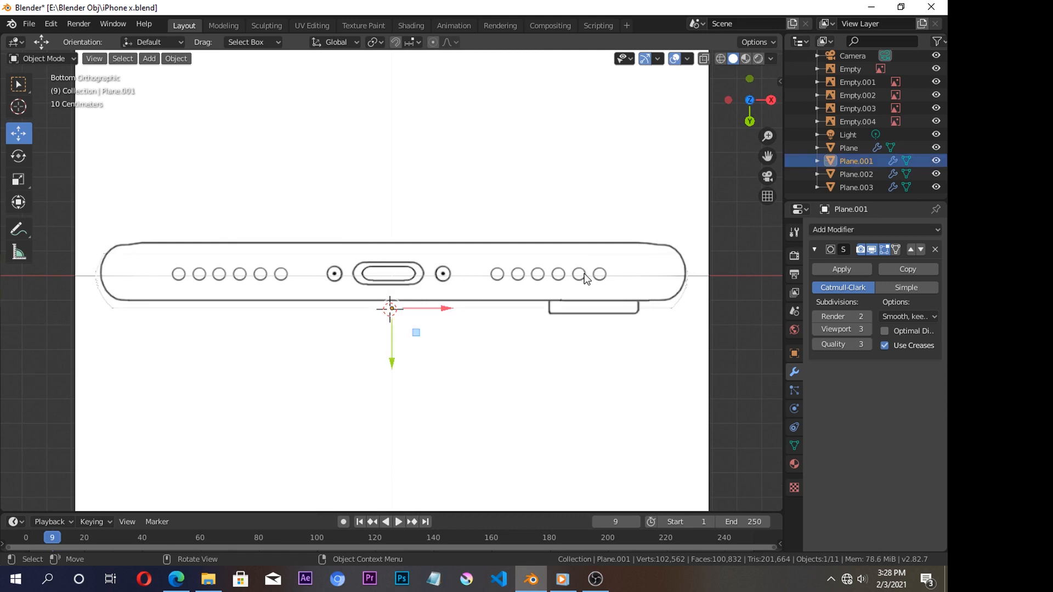
key(Tab)
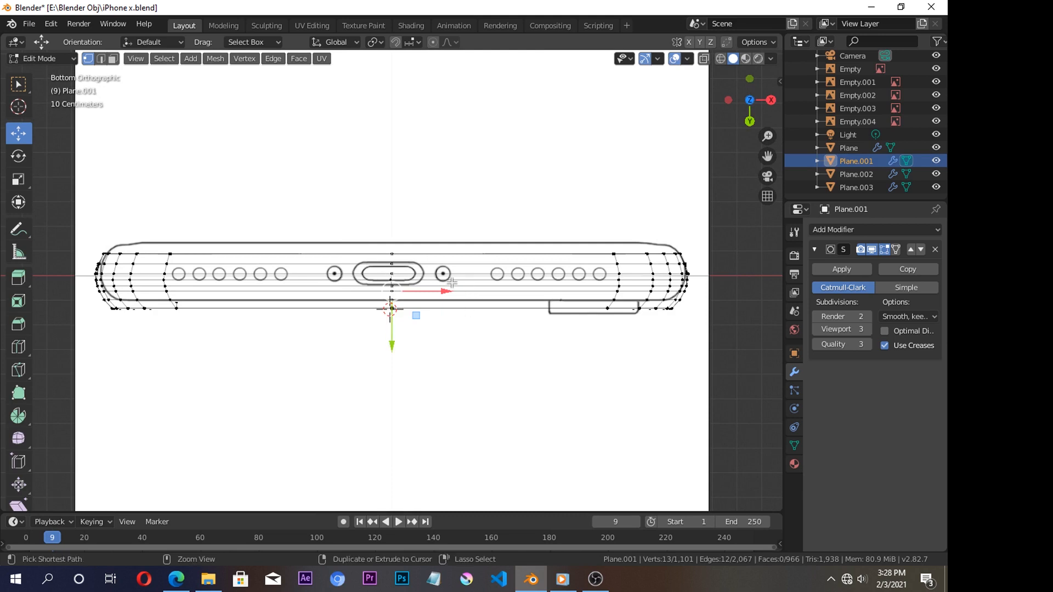
click(427, 270)
click(423, 271)
click(346, 263)
click(419, 265)
scroll(426, 296, up, 5)
key(ctrl+r)
click(540, 243)
click(310, 246)
key(ctrl+r)
click(215, 240)
click(437, 247)
Step: Select the six faces covering the charging port outline
click(236, 159)
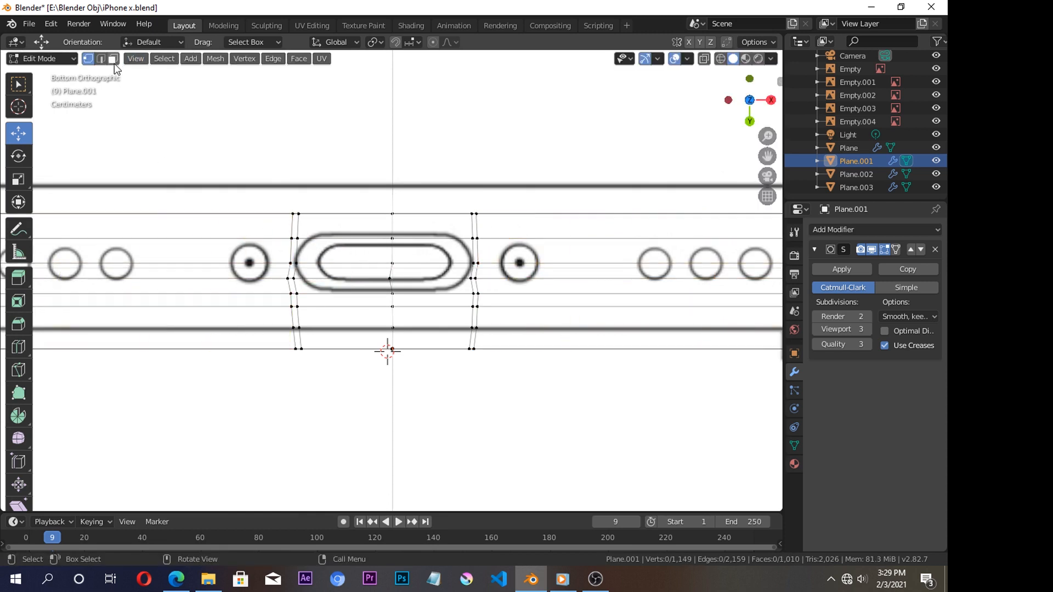
shift+click(399, 275)
key(ctrl+z)
key(ctrl+z)
key(ctrl+z)
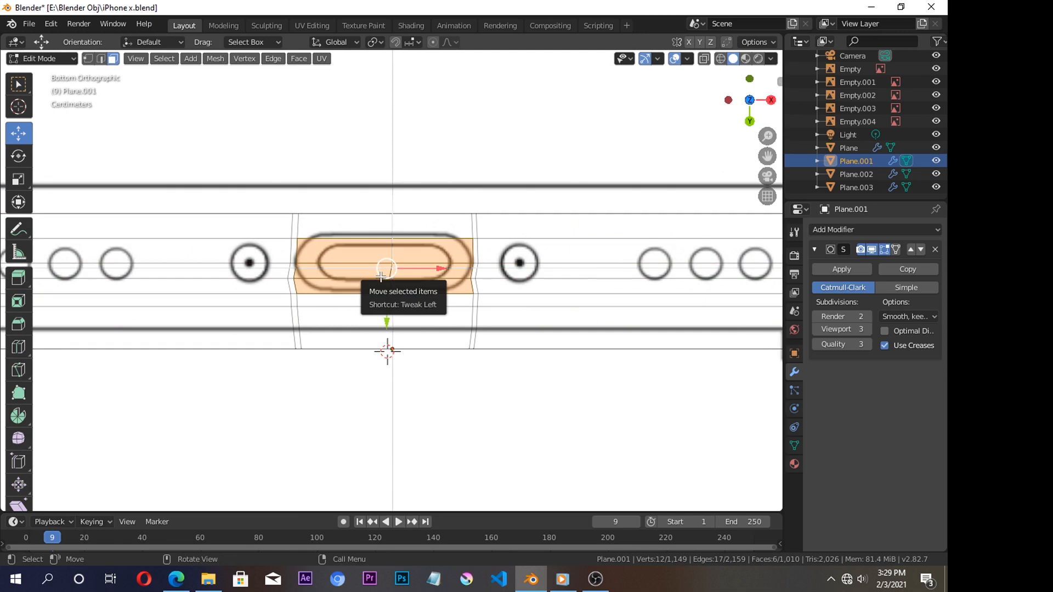
Step: Move the four corner vertices of the port area inward along X to follow the rounded charging port outline
middle_drag(381, 277, 470, 253)
key(KP_Decimal)
key(ctrl+KP_7)
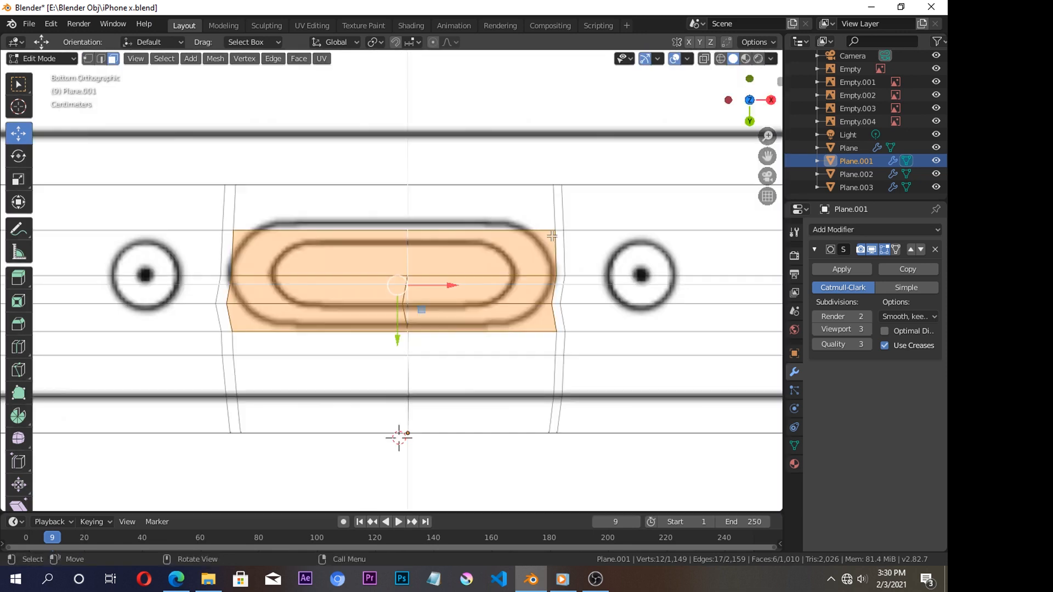
click(89, 59)
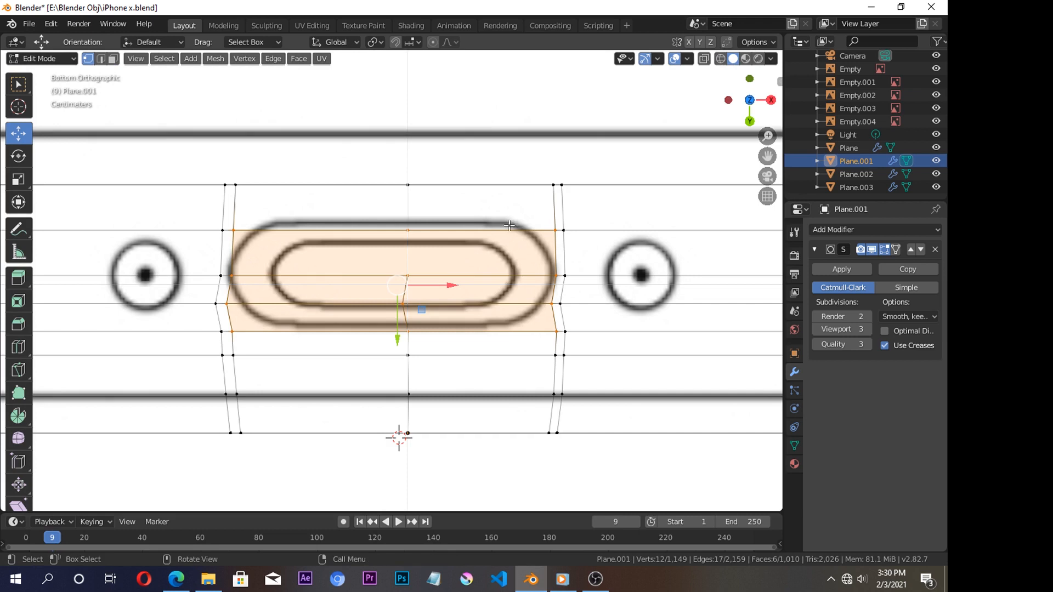
click(554, 230)
drag(593, 231, 565, 230)
click(556, 332)
drag(586, 333, 559, 343)
drag(577, 333, 572, 333)
click(233, 231)
mouse_move(292, 231)
mouse_down()
mouse_move(311, 275)
mouse_move(302, 231)
mouse_up()
click(250, 230)
Step: Select the two inner horizontal rows of port vertices in turn and shift each slightly upward on the reference
click(230, 276)
shift+click(555, 275)
shift+click(408, 275)
mouse_move(400, 299)
mouse_down()
mouse_move(400, 290)
mouse_move(402, 309)
mouse_up()
shift+click(551, 305)
shift+click(403, 304)
shift+click(227, 303)
Step: Nudge the port's side vertices and upper-left corner vertex along X onto the outline, and select its six faces
click(556, 263)
drag(588, 265, 584, 265)
click(227, 300)
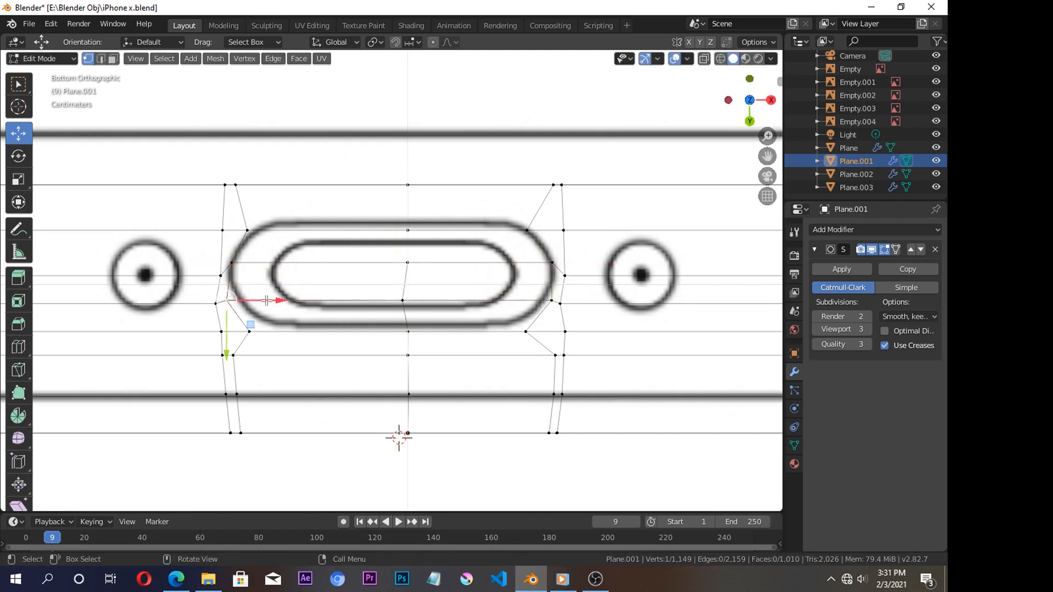
drag(279, 301, 283, 301)
click(247, 231)
drag(298, 231, 445, 316)
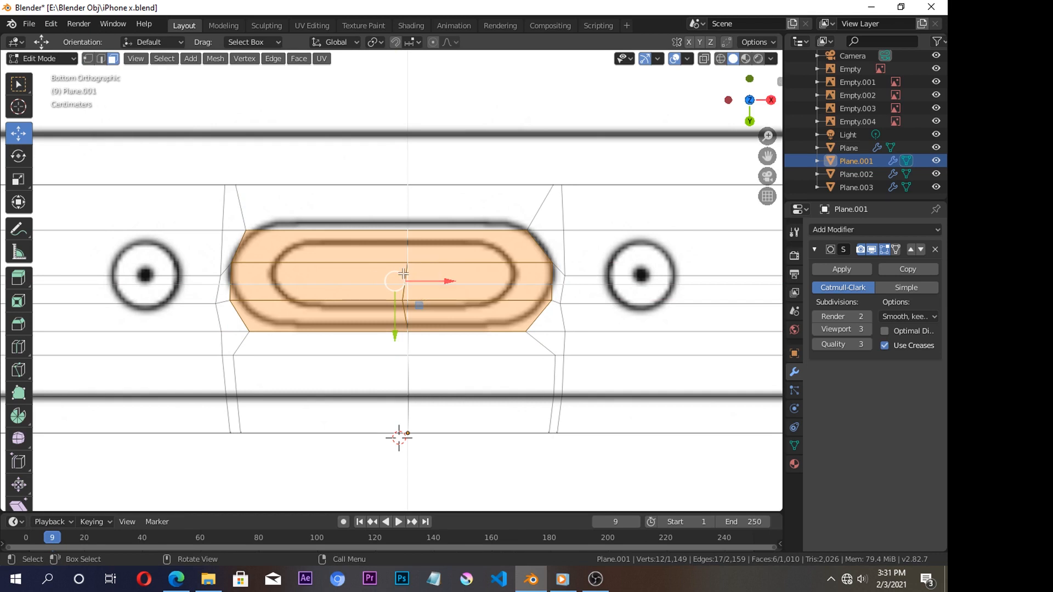
Step: Extrude the six charging port faces to form a thin rim and move them 0.00239 m along Z
key(e)
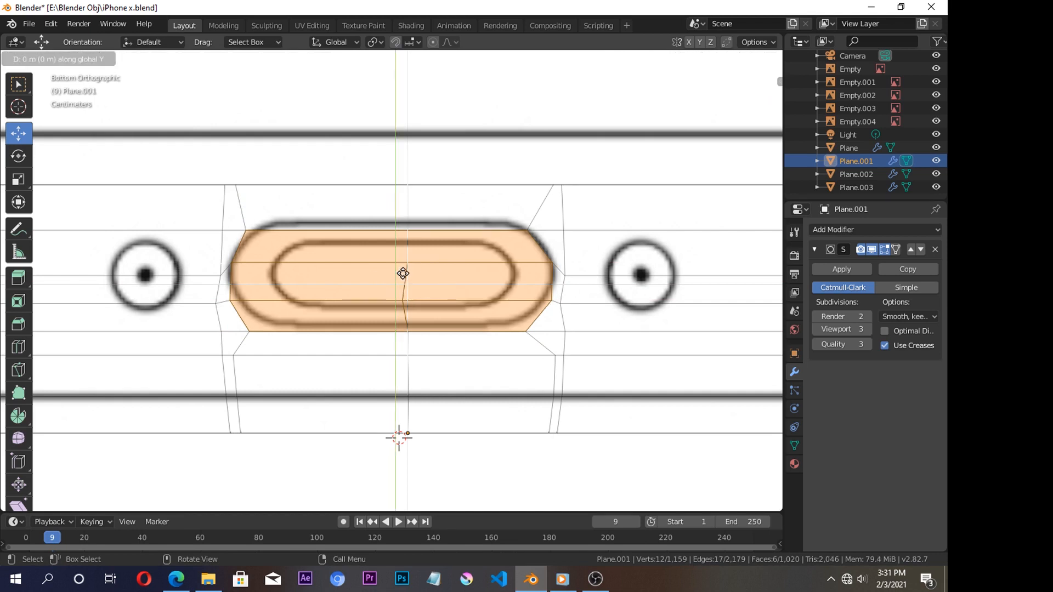
click(417, 260)
middle_drag(416, 260, 406, 236)
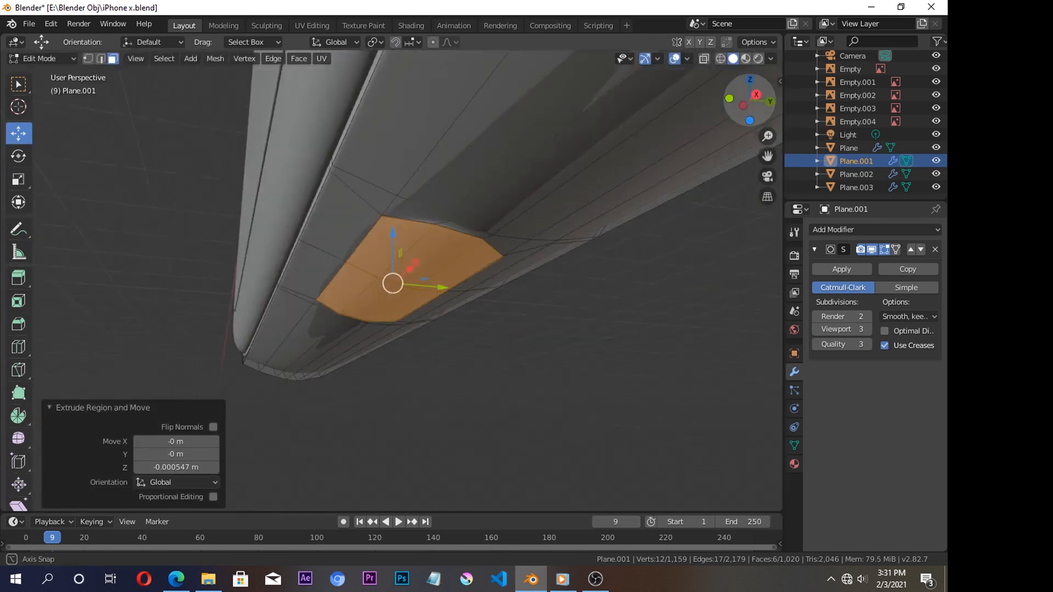
key(g)
click(404, 231)
Step: Extrude the charging port faces deeper into the frame to form the recess
key(e)
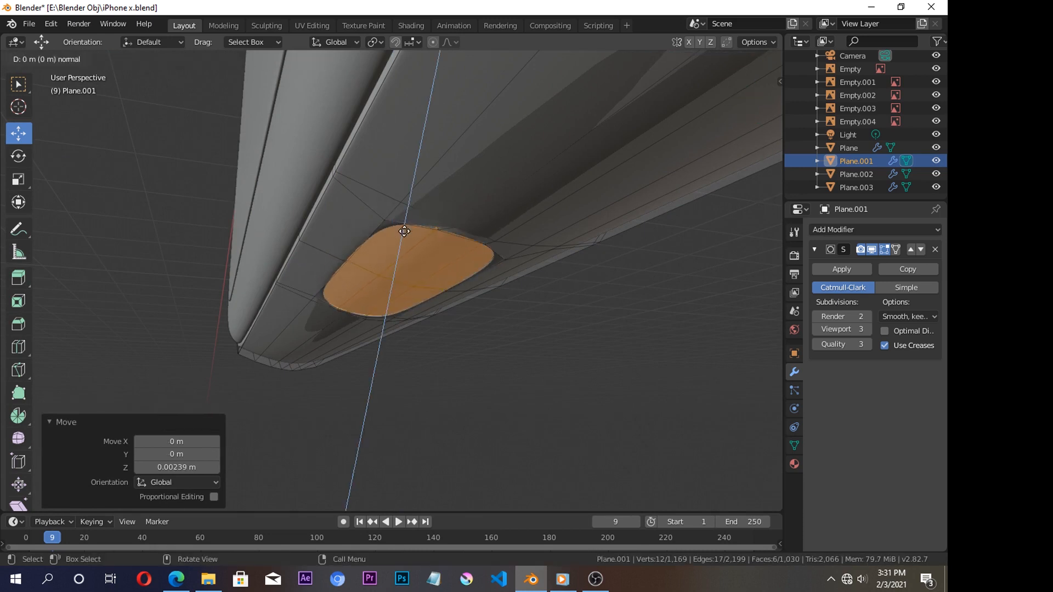
key(z)
key(z)
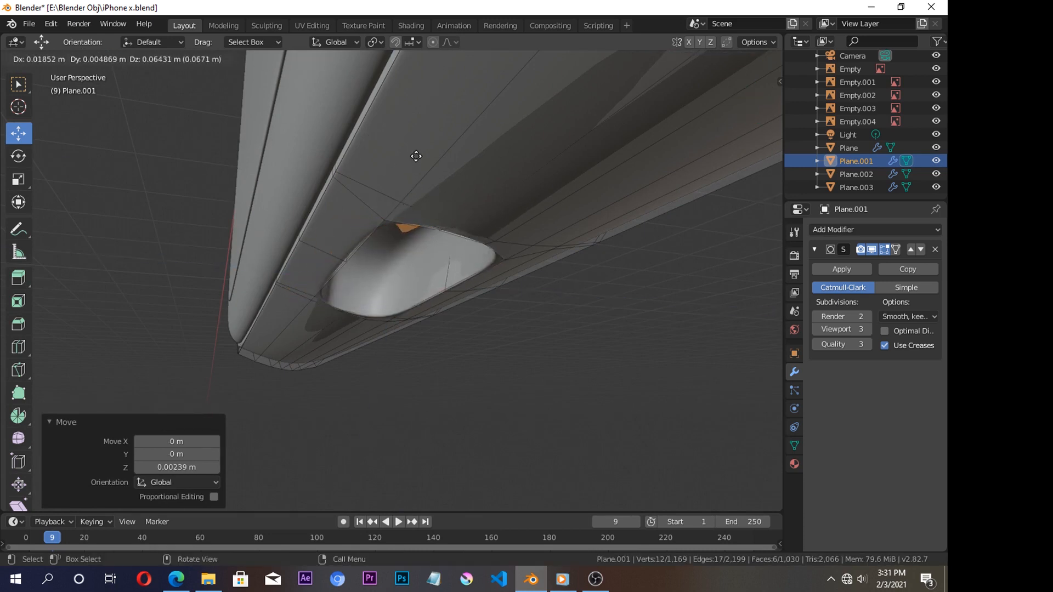
right_click(417, 176)
Step: Extrude the recess floor in place, scale it down as an inset, and scale it by 1.057 in X
key(e)
right_click(416, 176)
key(s)
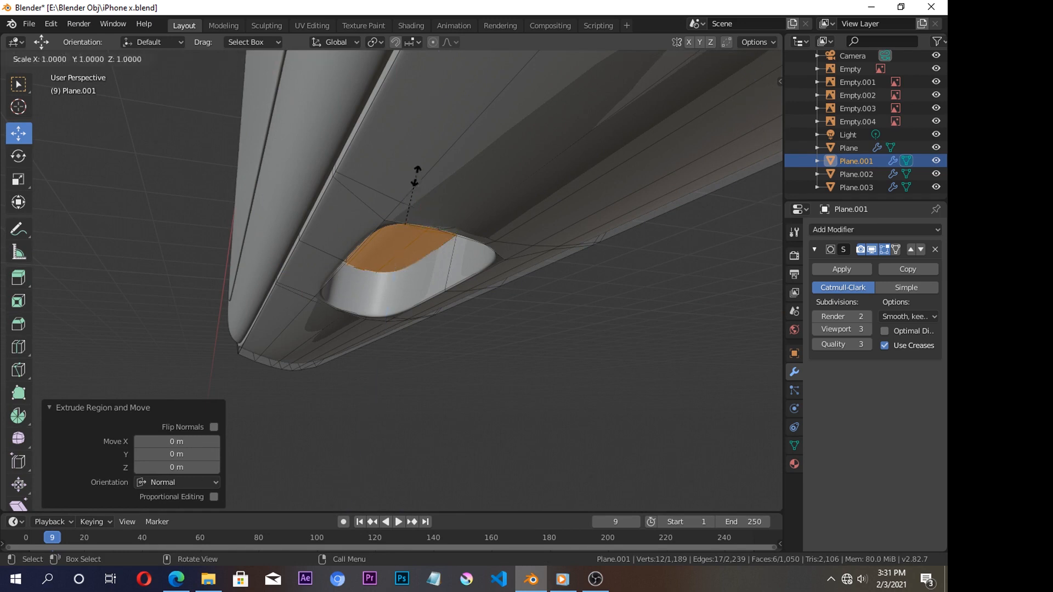
click(407, 181)
middle_drag(407, 181, 471, 104)
click(18, 180)
drag(446, 271, 452, 269)
Step: Extrude the inset port floor slightly along Z, then extrude it deeper by about 0.0338 m in X and 0.0307 m in Z
key(e)
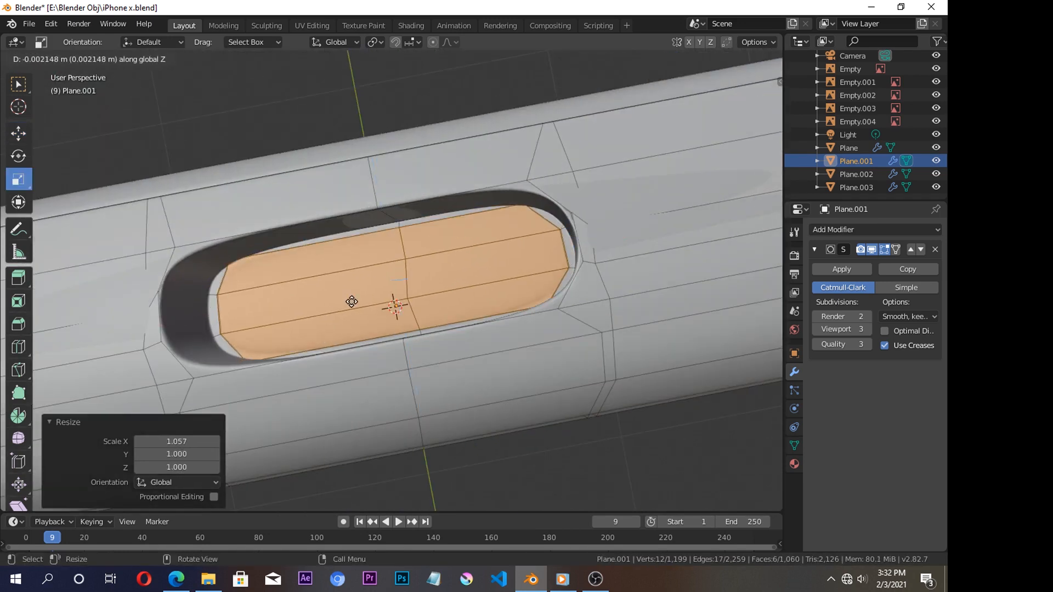
click(351, 299)
middle_drag(351, 299, 294, 340)
click(18, 133)
drag(395, 247, 395, 243)
key(e)
click(418, 188)
Step: Extrude the deep port floor in place, scale it down, and narrow it to 0.415 in Y
key(e)
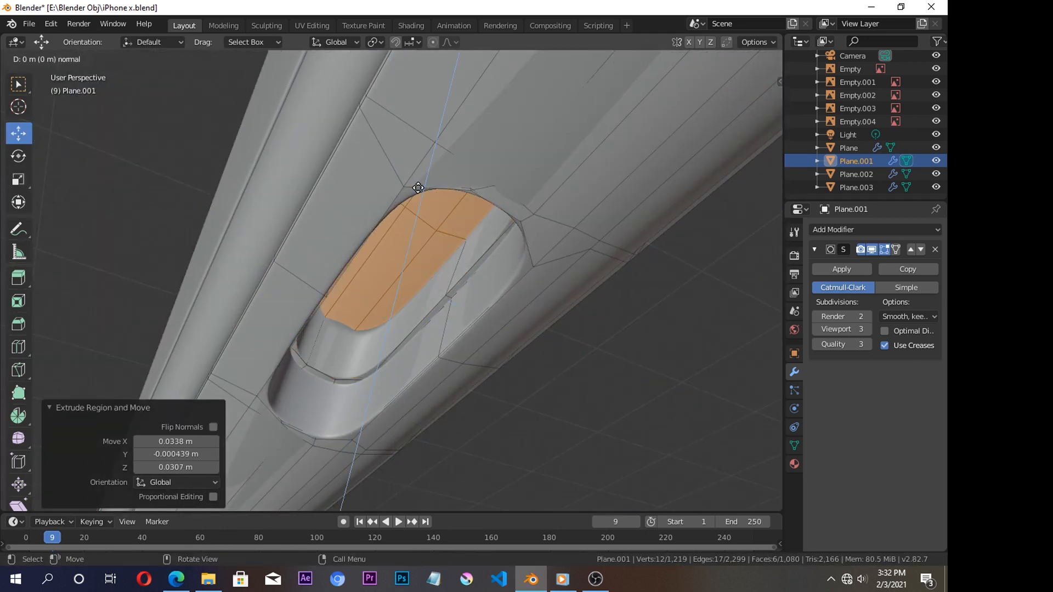
right_click(417, 187)
key(s)
click(402, 200)
middle_drag(403, 201, 399, 276)
click(18, 180)
drag(415, 311, 404, 293)
Step: Extrude the narrow strip on the port floor and move it along Z to raise the connector tongue
key(e)
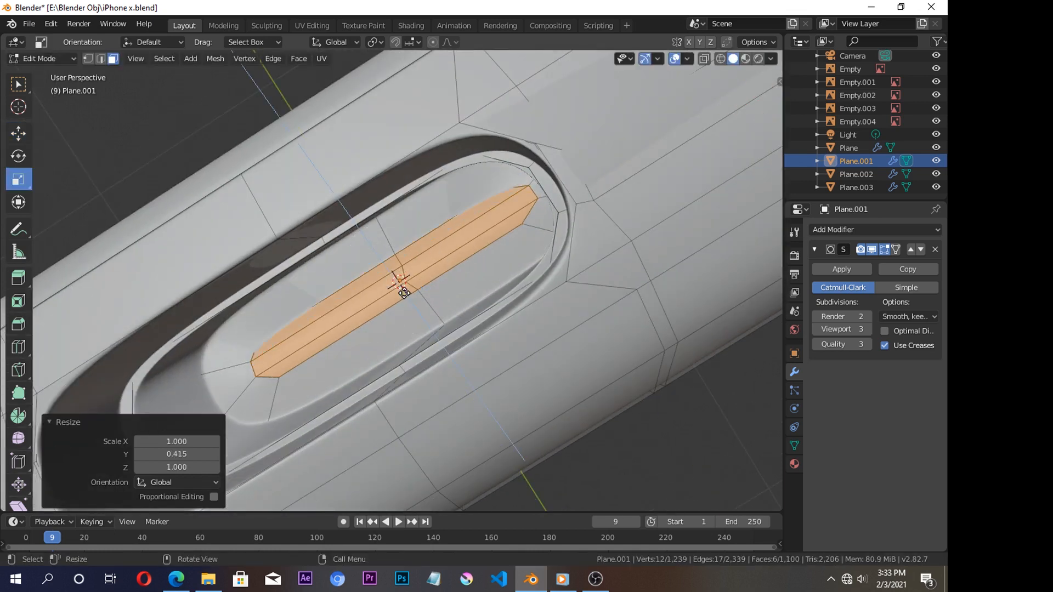
right_click(404, 293)
middle_drag(404, 294, 430, 239)
click(18, 133)
drag(395, 249, 395, 255)
Step: Extrude the end faces of the connector tongue in place and scale them down, twice in succession
key(e)
right_click(396, 255)
key(s)
click(390, 324)
key(e)
right_click(390, 328)
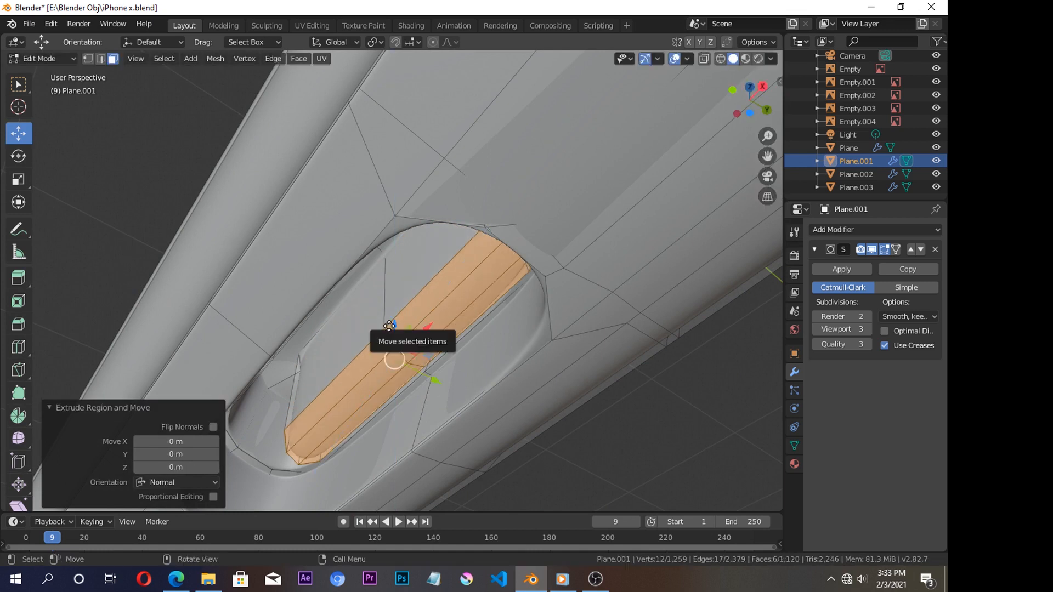
key(s)
click(390, 341)
Step: Grow the selection twice from the tongue's end faces to cover the connector tongue, and try moving it along X
key(Tab)
scroll(395, 340, down, 3)
drag(749, 101, 823, 98)
key(Tab)
key(ctrl+KP_Add)
key(ctrl+KP_Add)
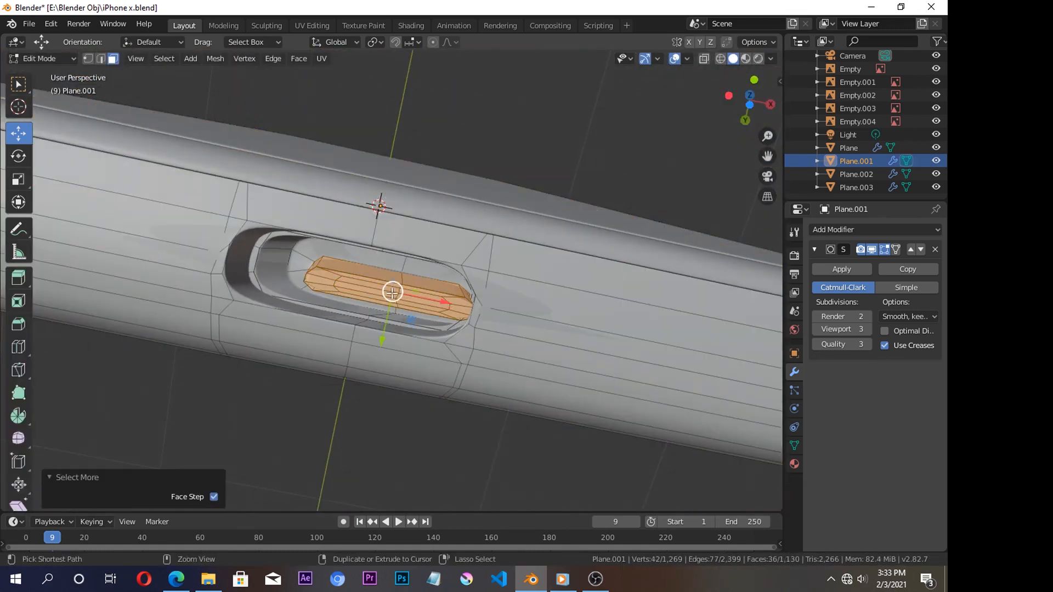
drag(431, 296, 407, 298)
key(ctrl+z)
Step: Hide every object except the phone frame Plane.001
key(Tab)
key(ctrl+i)
key(h)
mouse_move(751, 101)
mouse_down()
mouse_move(753, 267)
mouse_move(746, 90)
mouse_move(785, 159)
mouse_move(748, 129)
mouse_move(748, 114)
mouse_up()
Step: Reselect the whole connector tongue and shift it along X toward the centre of the charging port
key(Tab)
drag(432, 300, 405, 304)
key(ctrl+z)
key(ctrl+KP_Subtract)
key(ctrl+KP_Add)
drag(404, 304, 413, 299)
Step: Examine the charging port recess from outside and inside the frame in Object Mode
drag(751, 101, 781, 63)
key(Tab)
scroll(429, 284, down, 3)
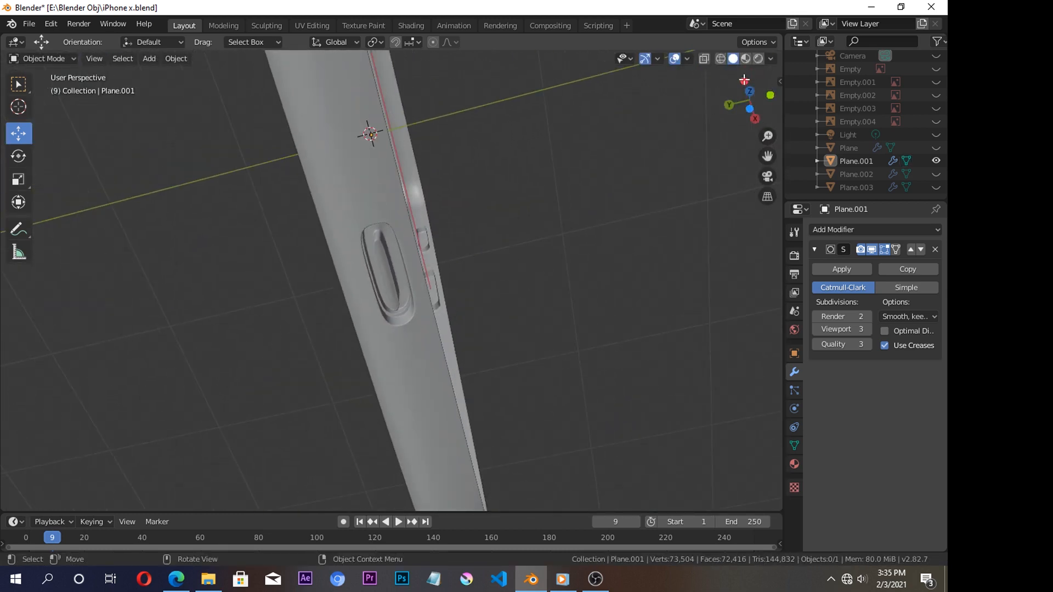
drag(749, 108, 611, 242)
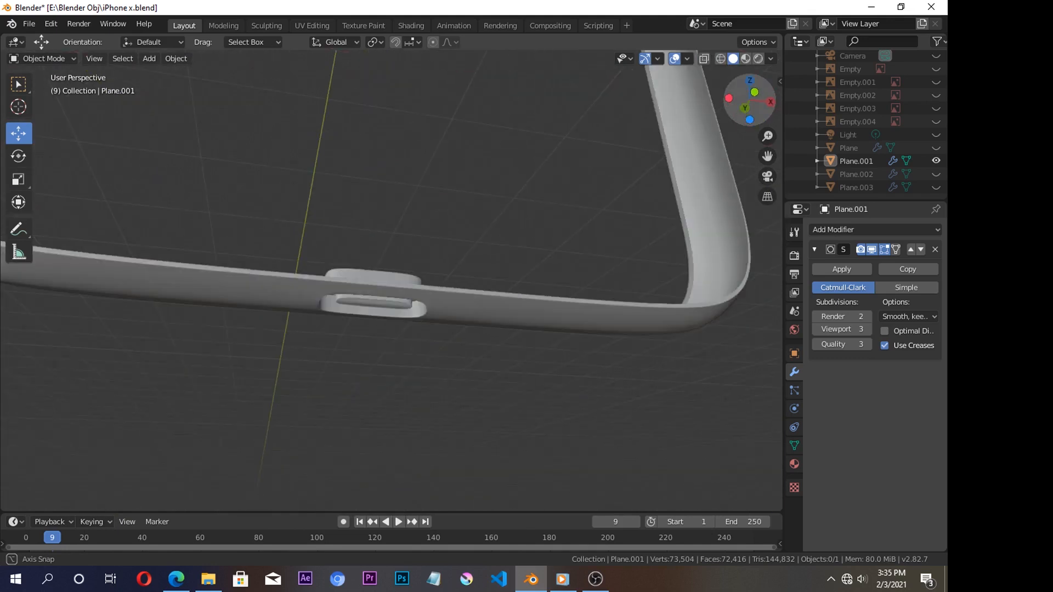
drag(756, 110, 68, 483)
Step: Switch to the bottom orthographic view and show the reference image Empty.004
key(grave)
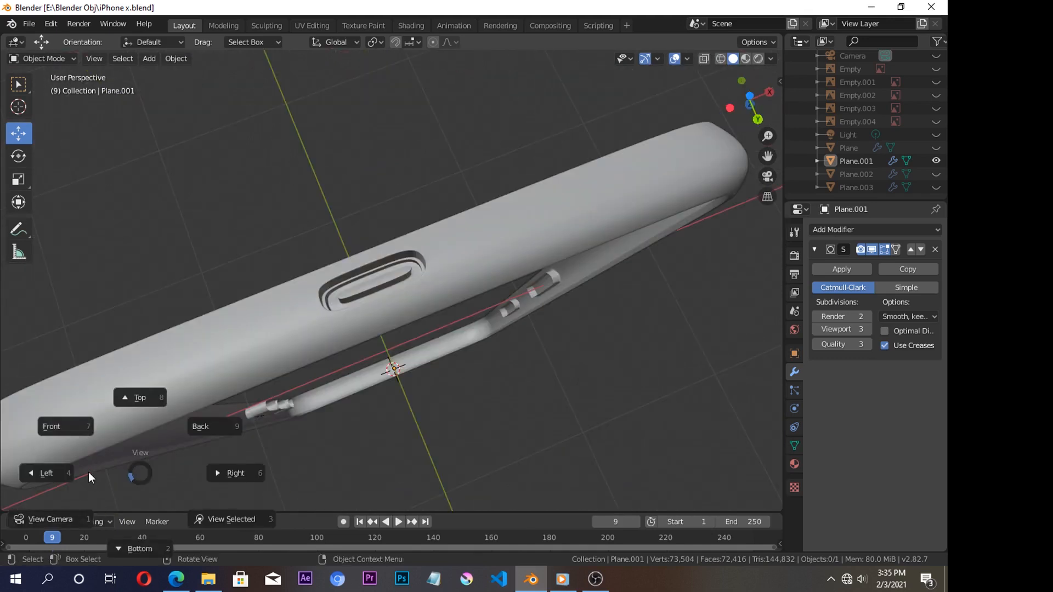
click(161, 546)
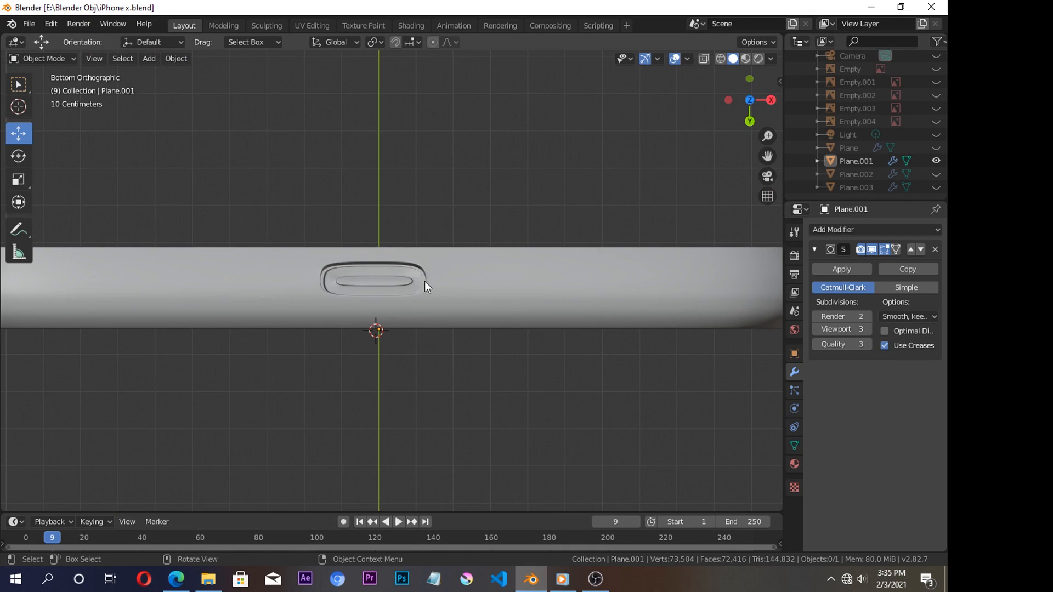
click(936, 121)
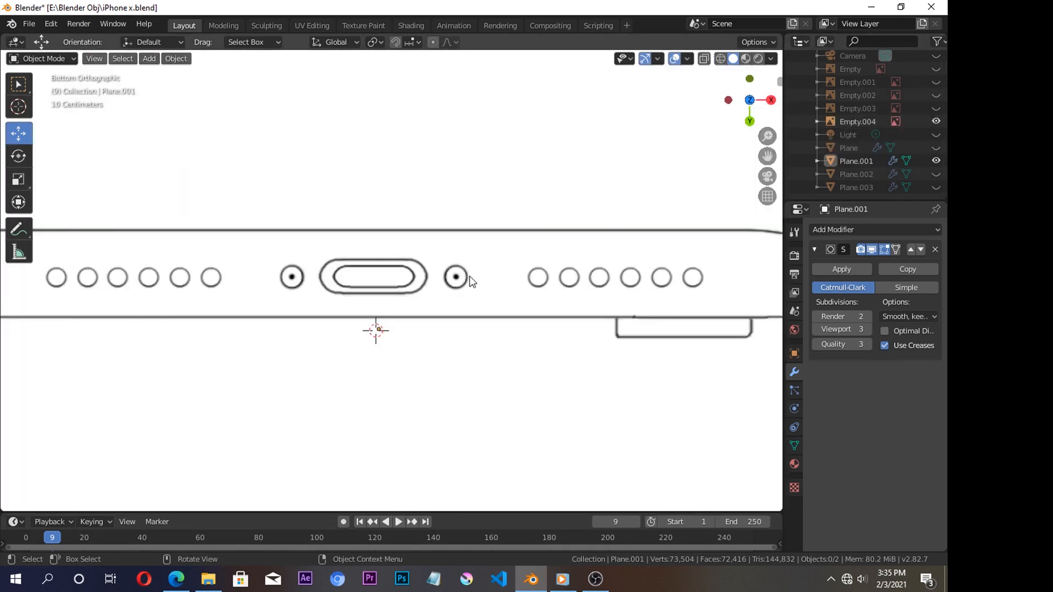
Step: Add vertical loop cuts on the frame beside the screw hole right of the port and at the outermost speaker hole
key(Tab)
scroll(381, 300, up, 2)
shift+middle_drag(472, 276, 387, 323)
click(433, 296)
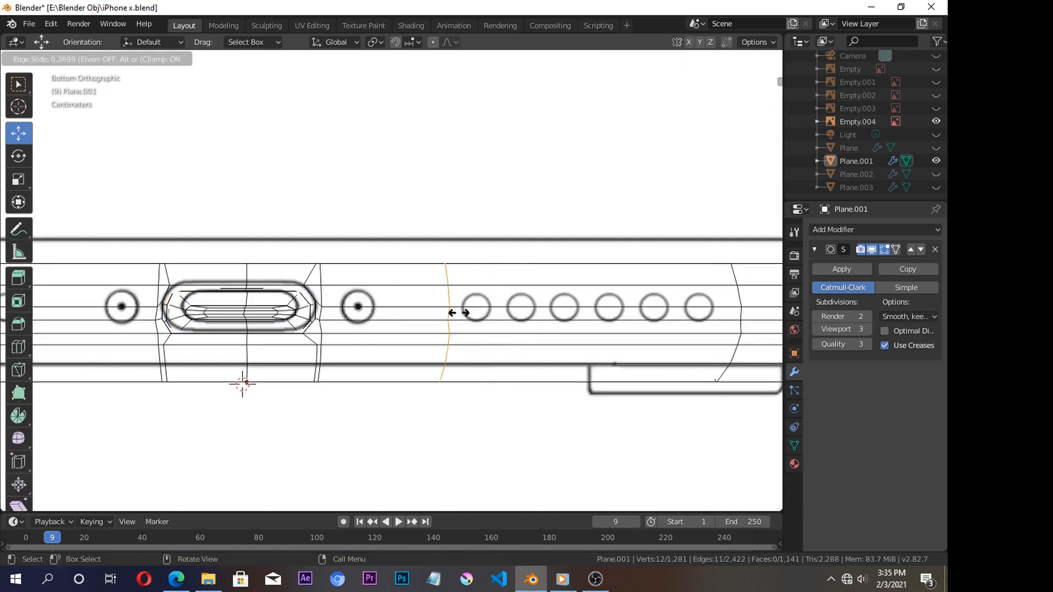
click(389, 322)
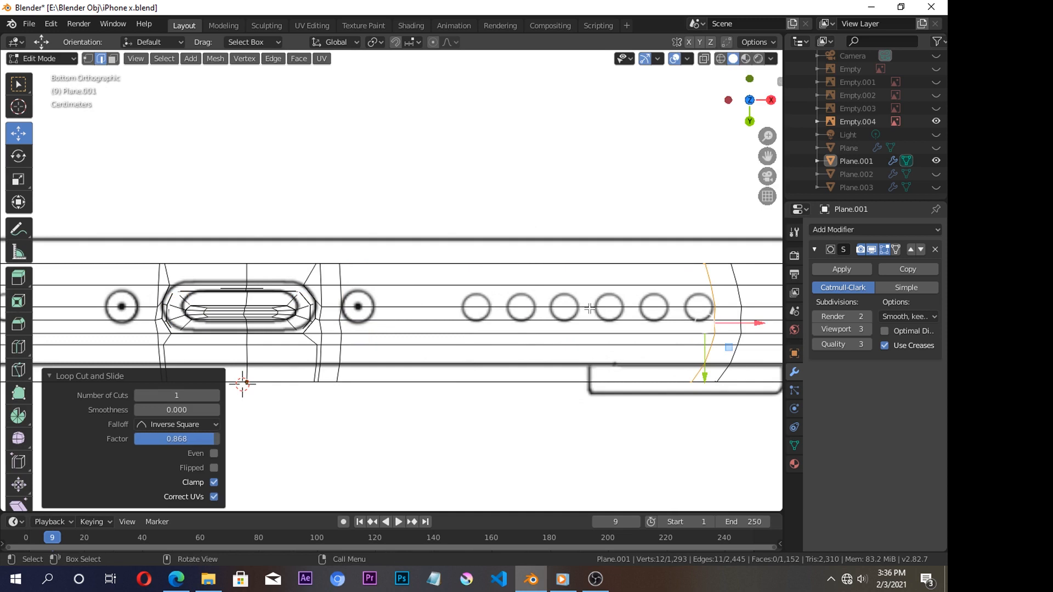
Step: Add eight evenly spaced loop cuts between the right screw hole and the outermost speaker hole
click(589, 309)
right_click(219, 397)
click(217, 396)
click(217, 397)
click(217, 397)
click(217, 396)
click(217, 397)
click(217, 397)
click(216, 397)
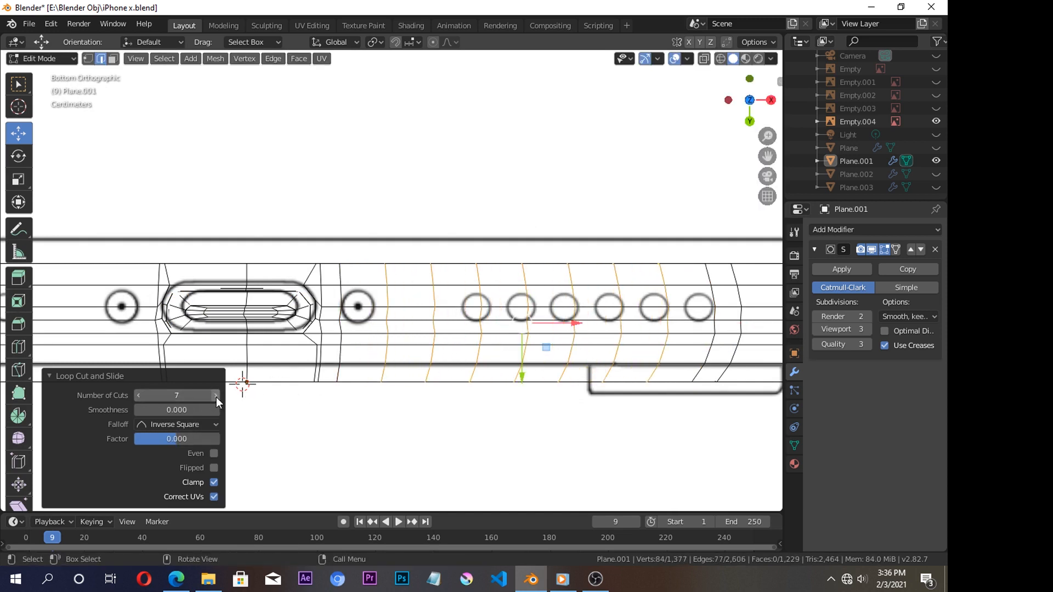
Step: Move the three outermost new loops along X to the inner edge of the outermost speaker hole and both edges of its neighbour
click(664, 262)
alt+click(664, 264)
drag(722, 322, 732, 319)
alt+click(632, 314)
drag(683, 322, 718, 321)
click(595, 299)
double_click(596, 299)
drag(638, 321, 686, 319)
Step: Move the next four loops along X to the edges of the third- and fourth-outermost speaker holes, and save the file
double_click(550, 299)
drag(596, 323, 671, 323)
double_click(507, 300)
drag(554, 322, 642, 322)
click(479, 296)
click(479, 296)
key(ctrl+s)
double_click(479, 296)
drag(516, 322, 630, 313)
double_click(423, 299)
drag(483, 322, 610, 318)
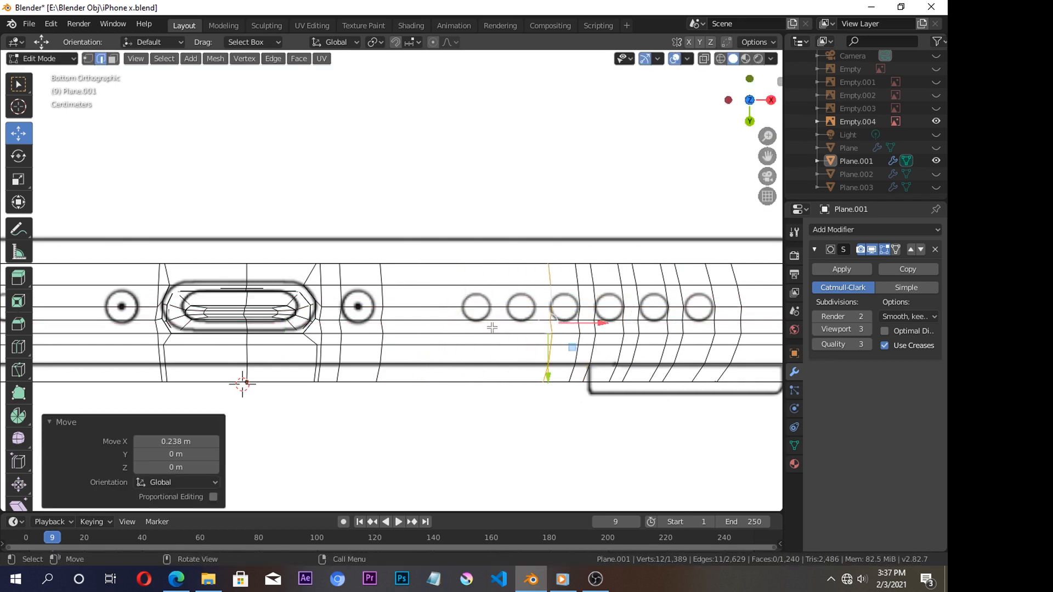
Step: Add four evenly spaced loop cuts between the right screw hole and the speaker-hole loops already placed
click(495, 306)
right_click(435, 371)
click(216, 397)
click(216, 397)
click(216, 397)
Step: Move the new loops along X to the edges of the two speaker holes nearest the charging port
mouse_move(511, 322)
mouse_down()
mouse_move(546, 324)
mouse_move(514, 322)
mouse_move(531, 322)
mouse_up()
alt+click(502, 312)
alt+click(436, 312)
alt+shift+click(469, 313)
alt+click(494, 311)
alt+shift+click(460, 313)
Step: Fine-tune the loops around the outer speaker holes along X so they line up with the reference circles
alt+click(682, 313)
drag(736, 321, 757, 322)
alt+click(714, 313)
alt+click(638, 313)
drag(690, 323, 691, 323)
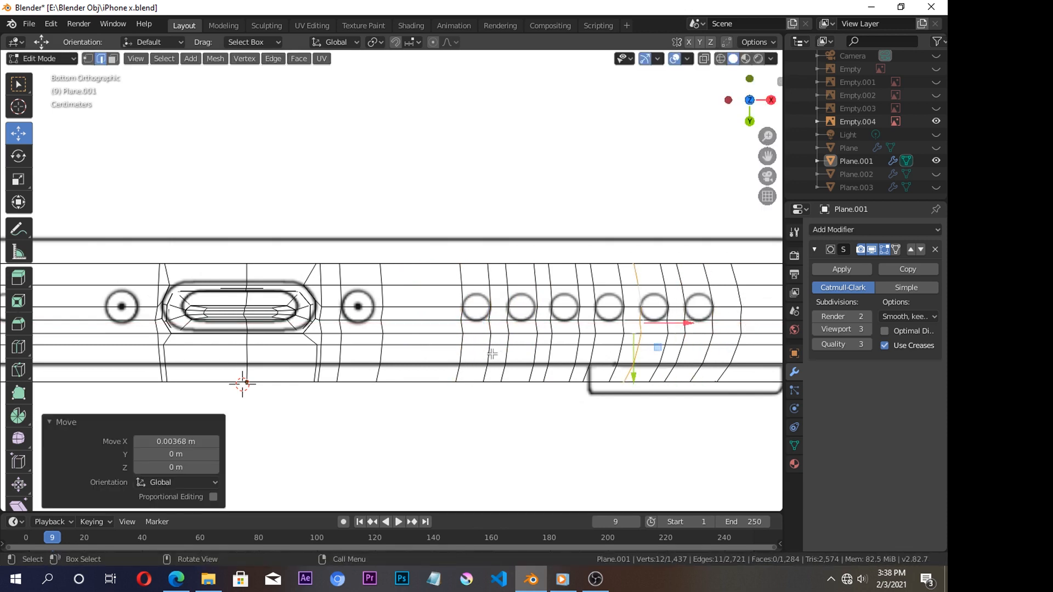
Step: Try to narrow the edges above and below the screw hole right of the port by scaling them
click(362, 302)
click(19, 177)
drag(412, 286, 402, 290)
drag(356, 335, 355, 329)
key(ctrl+z)
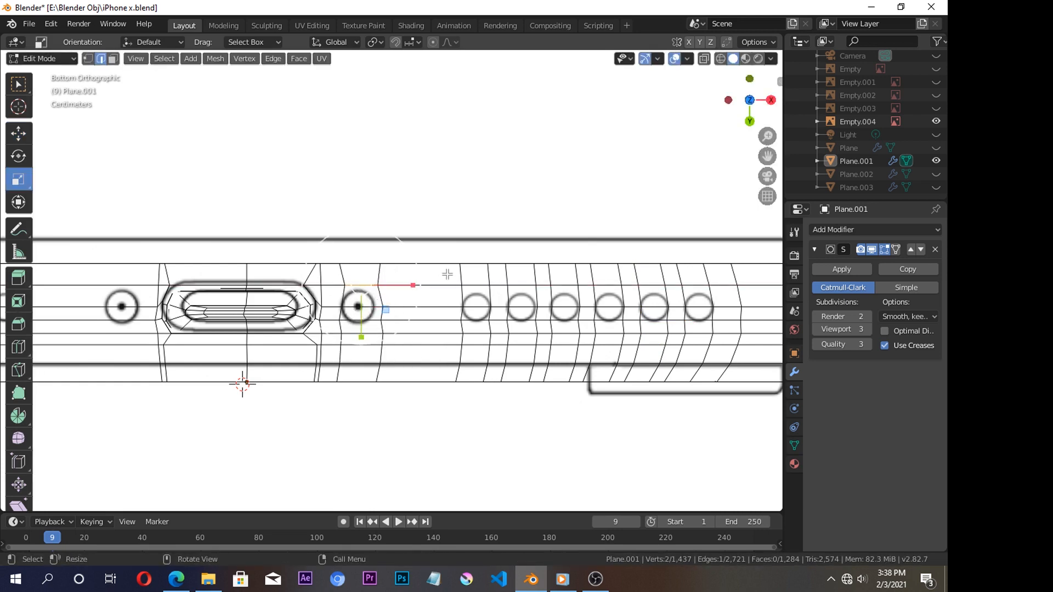
click(387, 324)
drag(432, 327, 395, 324)
key(ctrl+z)
Step: Scale the vertex pairs below and above the speaker hole nearest the port inward along X
click(88, 60)
click(384, 321)
shift+click(343, 321)
click(463, 320)
shift+click(489, 320)
drag(527, 321, 512, 321)
click(489, 285)
shift+click(462, 285)
drag(533, 288, 548, 322)
Step: Scale the vertex pairs above and below the second and third speaker holes inward along X
click(508, 287)
shift+click(536, 287)
key(ctrl+z)
click(508, 321)
shift+click(536, 321)
click(550, 321)
shift+click(578, 321)
drag(611, 320, 588, 321)
click(551, 286)
shift+click(578, 286)
drag(611, 286, 682, 322)
Step: Scale the upper and lower vertex pairs of the three outermost speaker holes inward along X, the last by about 0.53
click(594, 286)
shift+click(621, 286)
click(595, 321)
shift+click(624, 321)
click(638, 321)
shift+click(667, 320)
click(637, 286)
shift+click(665, 286)
drag(699, 285, 681, 285)
click(681, 285)
shift+click(709, 286)
drag(744, 286, 708, 286)
click(685, 320)
shift+click(712, 321)
drag(744, 321, 723, 320)
Step: Add a supporting vertical loop cut just inside the first speaker hole and another just outside the outermost one
key(ctrl+r)
click(448, 303)
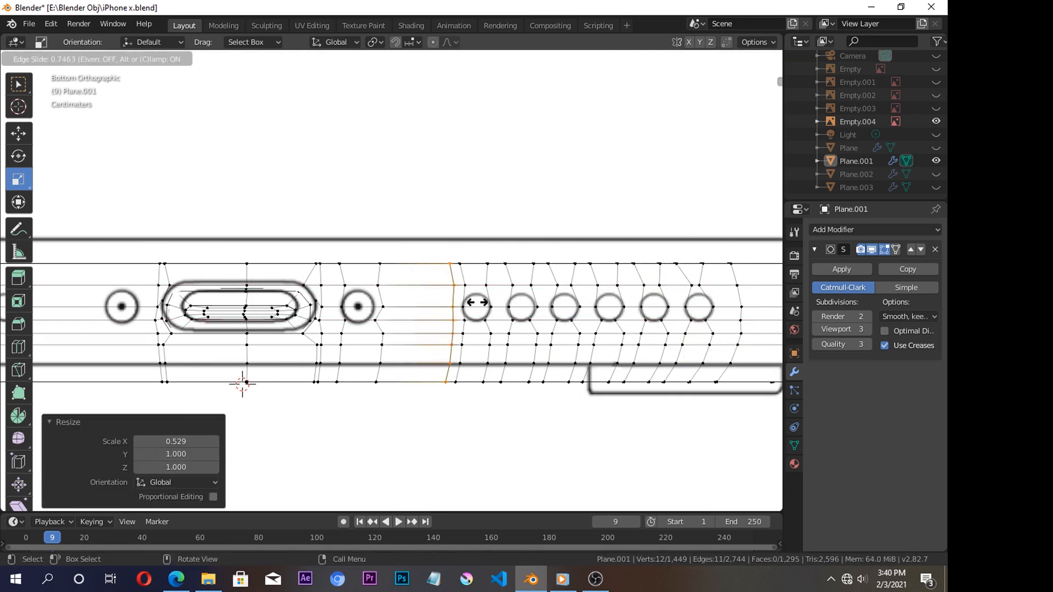
click(478, 302)
key(ctrl+r)
click(736, 307)
click(730, 308)
drag(716, 311, 716, 313)
Step: Move the upper vertex of the speaker hole nearest the port about 0.0086 m along X to fit its circle
click(19, 133)
drag(588, 359, 587, 355)
click(464, 286)
drag(517, 285, 523, 286)
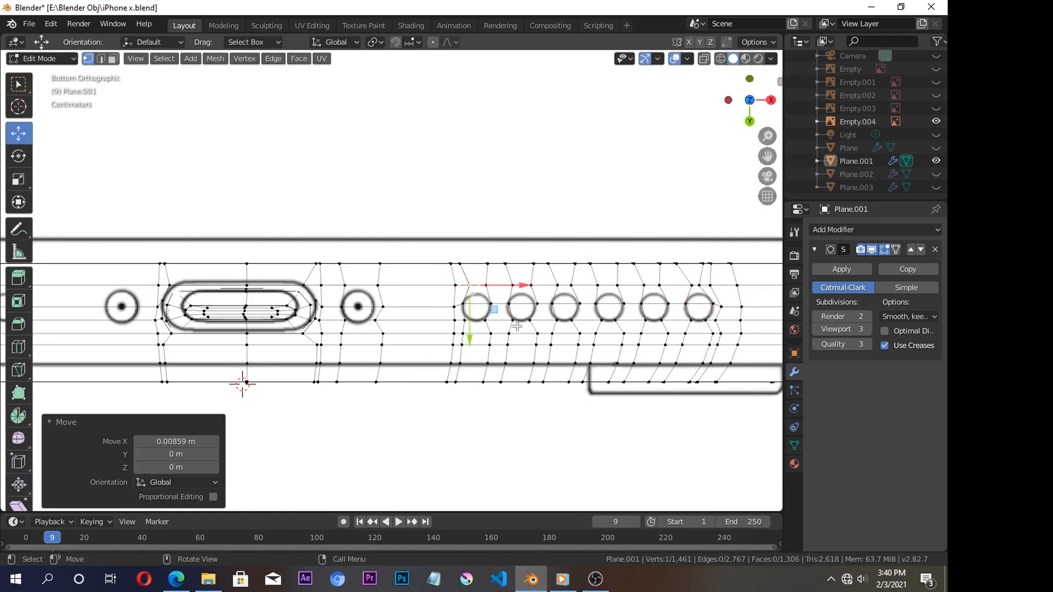
Step: Select the faces of all six speaker holes and extrude them inward by about 0.002 m
click(484, 296)
shift+click(522, 296)
shift+click(697, 309)
drag(743, 109, 769, 240)
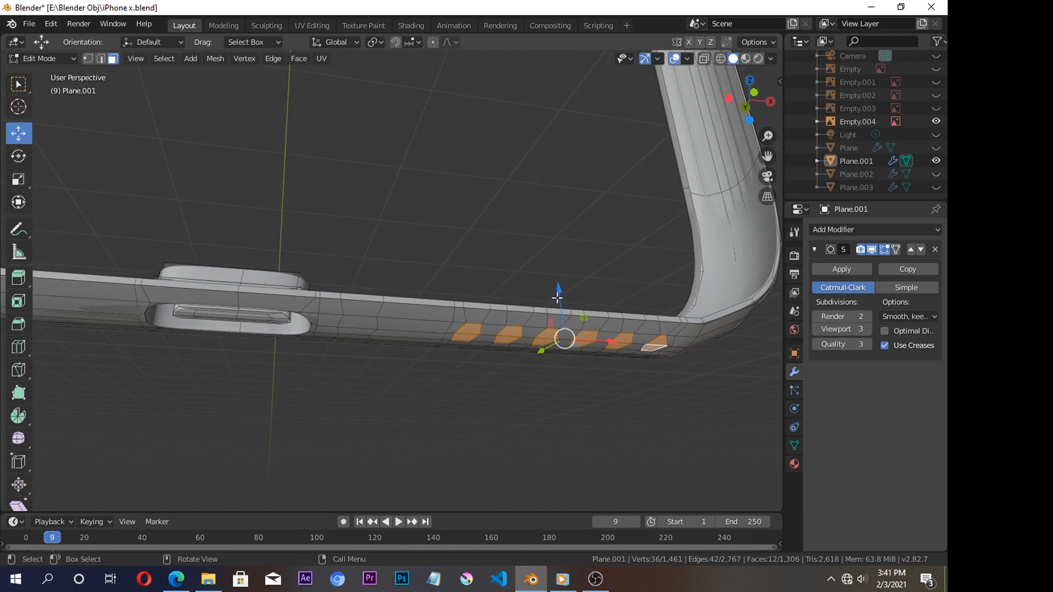
key(e)
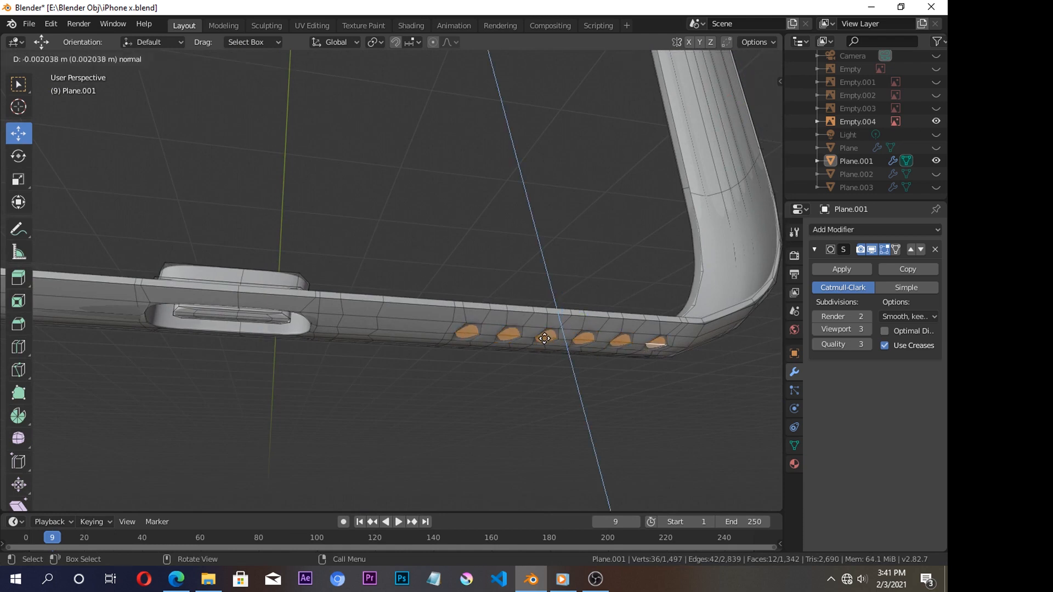
click(548, 337)
Step: Extrude the speaker-hole faces again, move them along Z into the frame, and add a final extrusion in place
key(e)
right_click(562, 293)
drag(561, 293, 562, 285)
key(e)
right_click(562, 284)
click(581, 296)
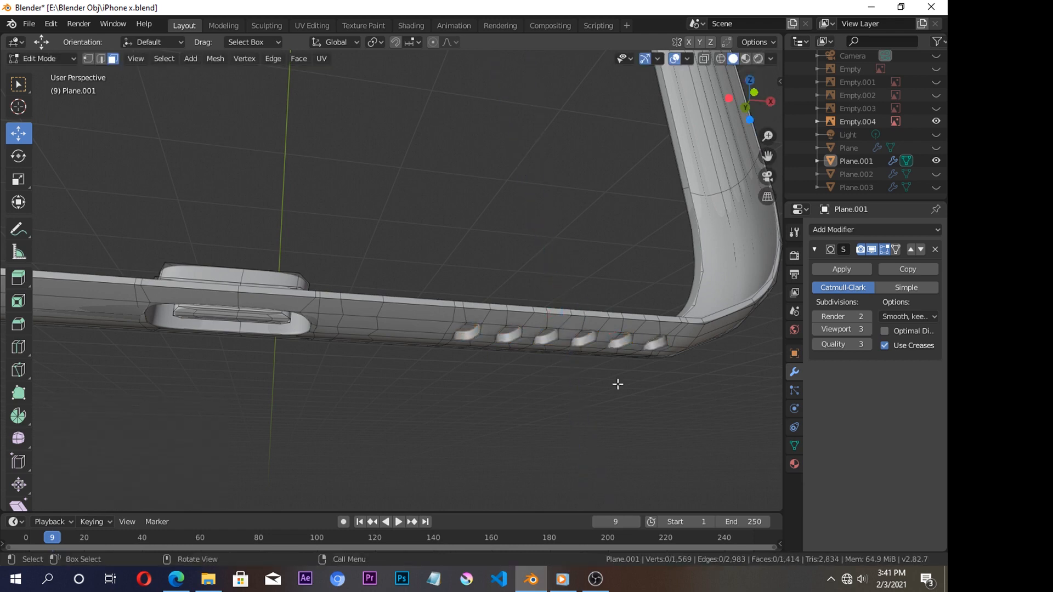
Step: From the bottom view, enable X-ray and shift the upper vertex row of the six speaker holes slightly along Y
key(Tab)
drag(747, 105, 718, 54)
key(grave)
click(508, 427)
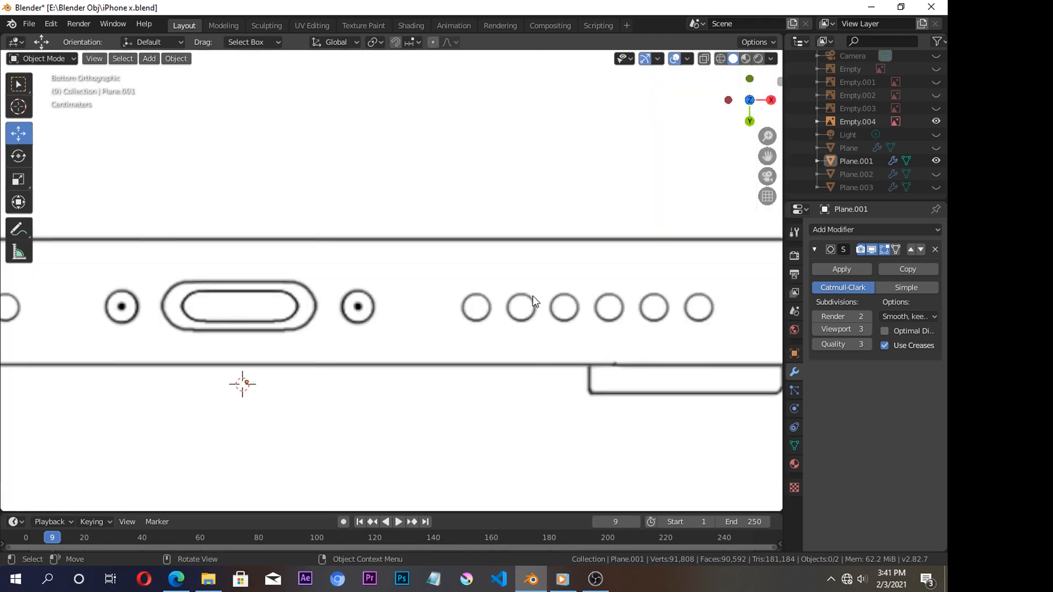
click(569, 300)
key(Tab)
drag(705, 290, 707, 291)
click(88, 58)
drag(463, 281, 702, 289)
drag(586, 305, 586, 312)
key(ctrl+z)
click(707, 61)
drag(707, 279, 462, 293)
drag(586, 321, 586, 325)
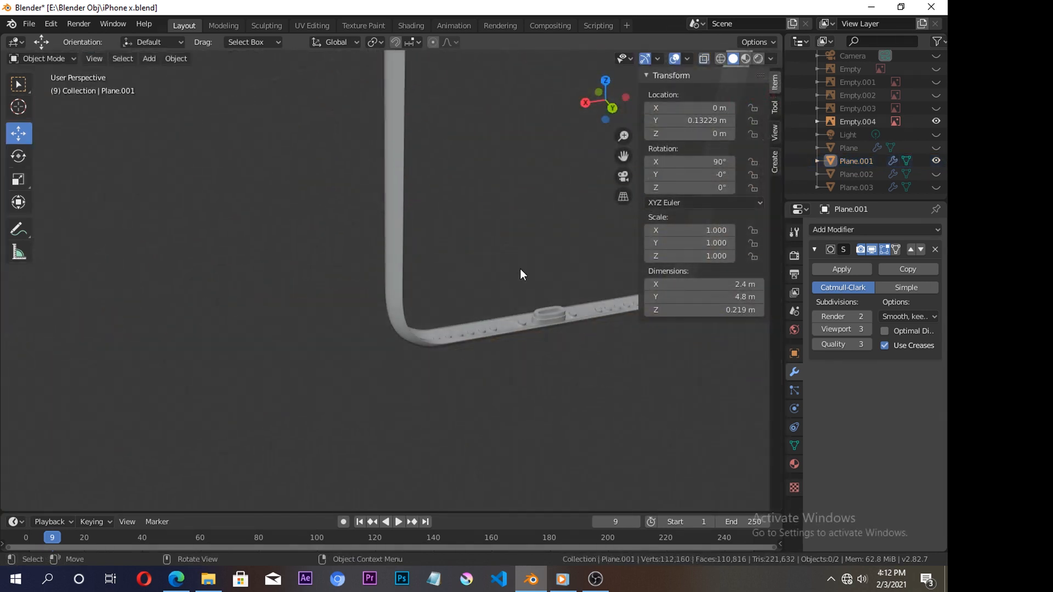
Step: Bring all hidden phone parts and reference images back into view and inspect the finished bottom edge
alt+shift+drag(519, 269, 466, 405)
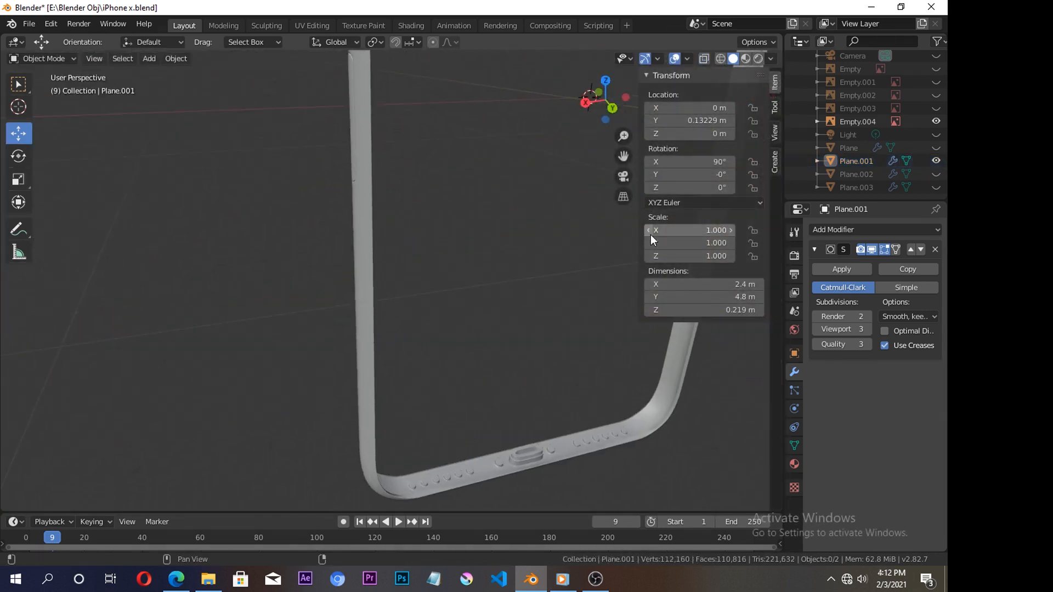
key(KP_Divide)
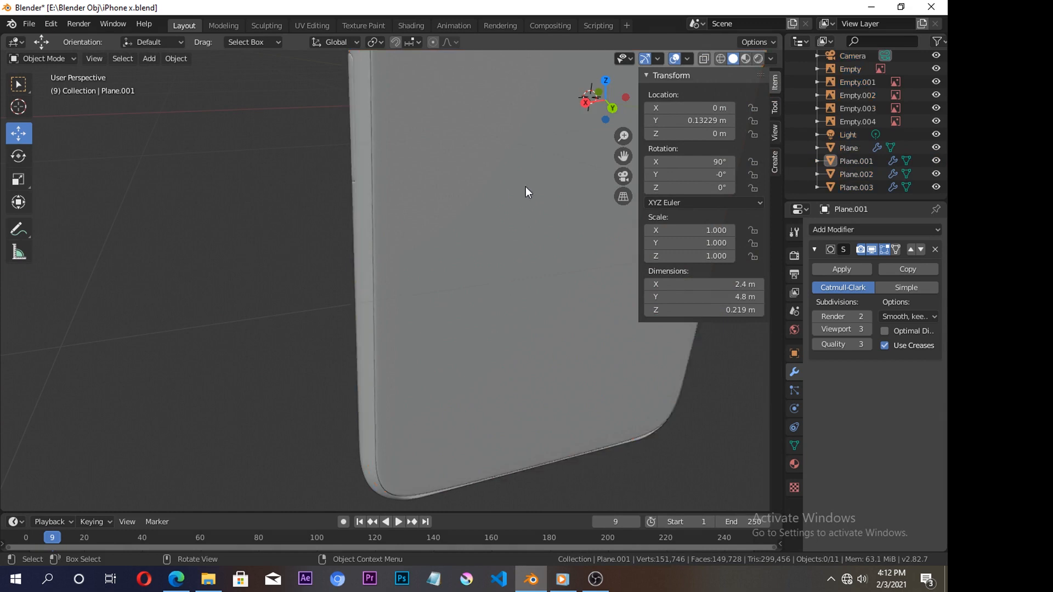
drag(609, 107, 373, 434)
scroll(341, 346, down, 6)
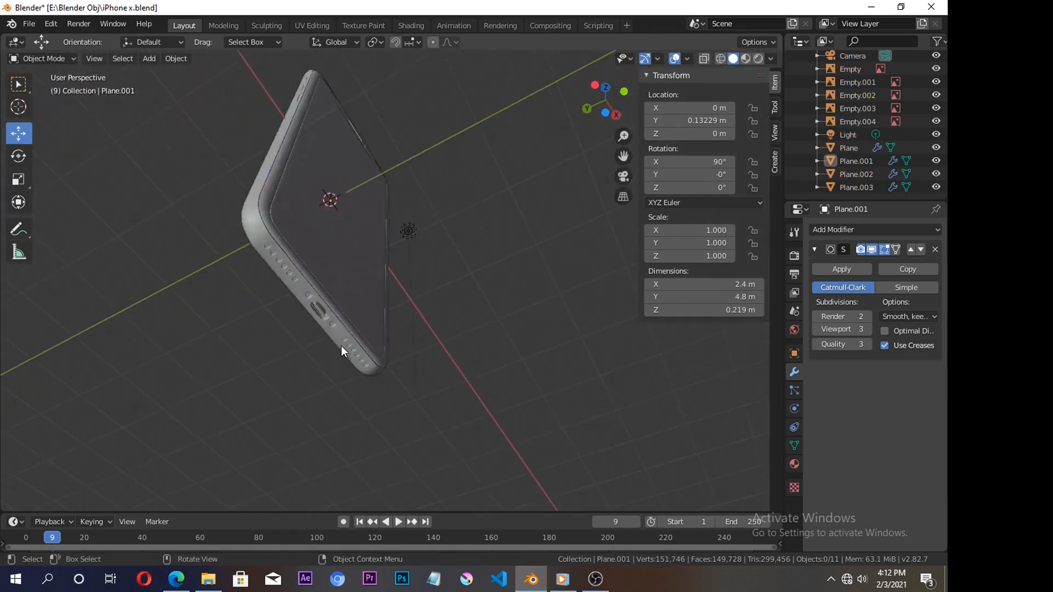
scroll(341, 345, up, 3)
mouse_move(606, 96)
mouse_down()
mouse_move(492, 127)
mouse_move(650, 65)
mouse_move(609, 90)
mouse_up()
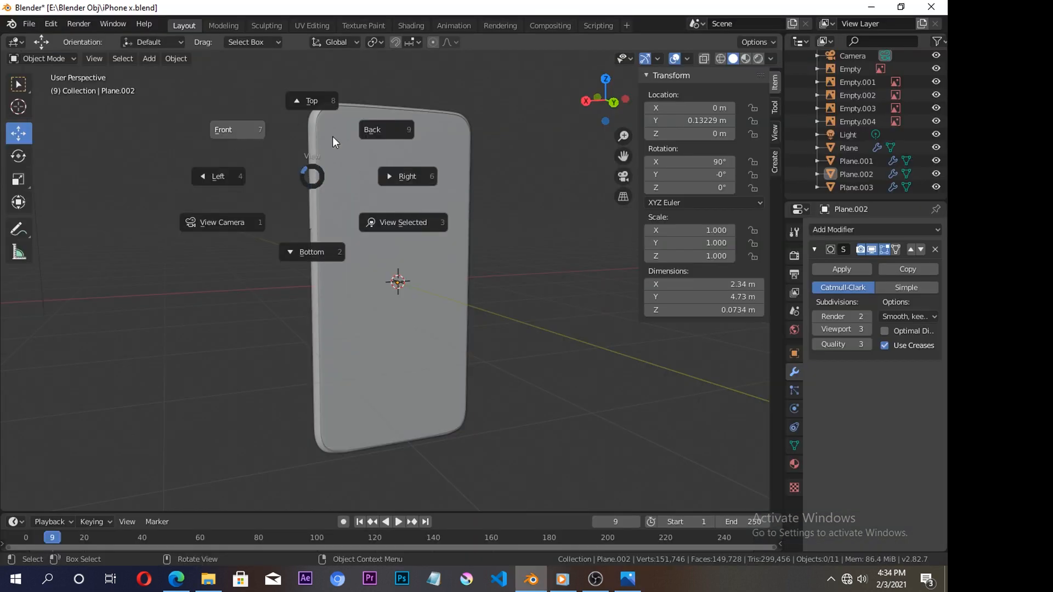
Step: Add a 2 m plane in the back view for the rear camera housing
click(376, 133)
scroll(346, 174, up, 10)
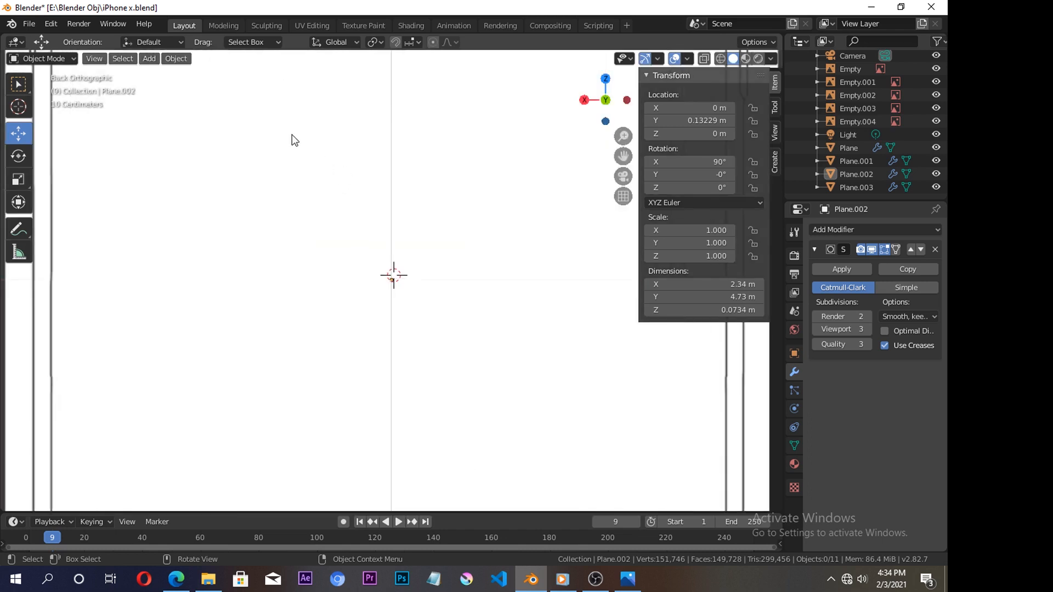
shift+middle_drag(464, 427, 316, 329)
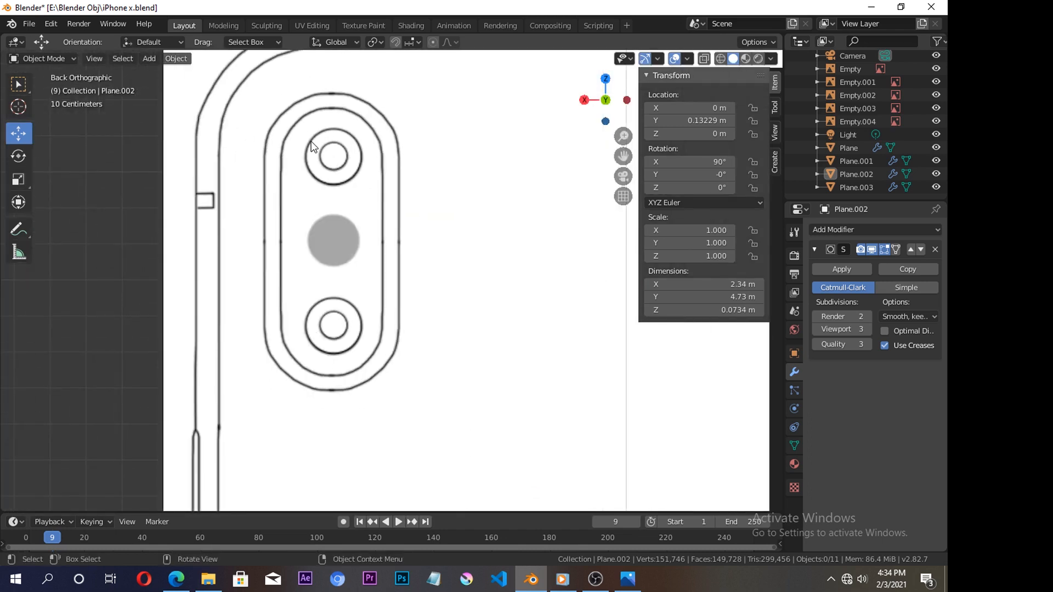
key(shift+a)
scroll(417, 260, down, 5)
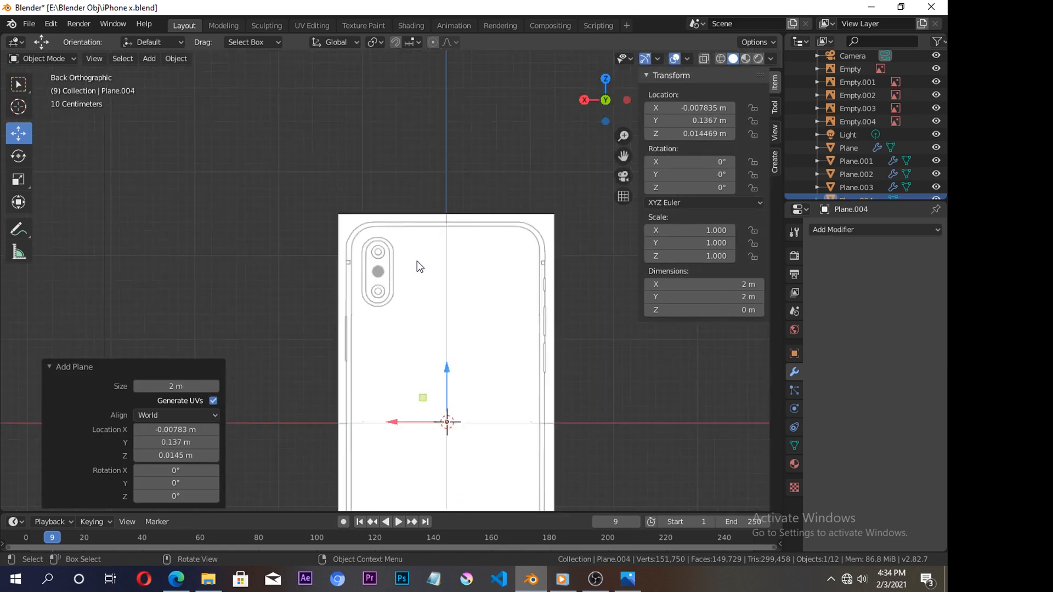
Step: Rotate the new plane to 90° about X and scale it down to about 0.214
click(19, 156)
mouse_move(424, 327)
mouse_down()
mouse_move(419, 395)
mouse_move(426, 322)
mouse_up()
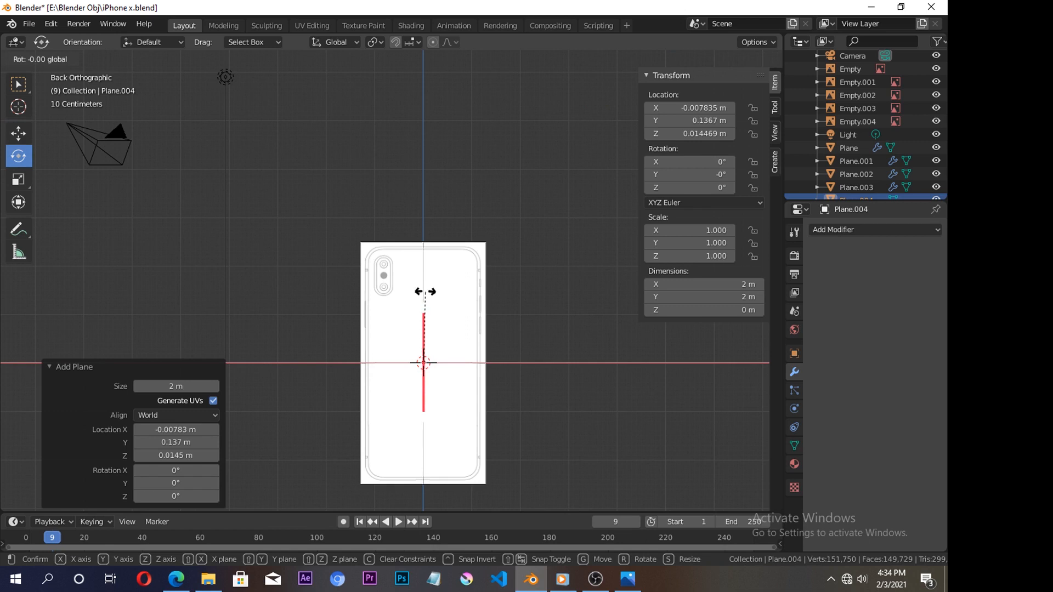
drag(425, 277, 426, 271)
drag(423, 346, 448, 254)
middle_drag(449, 253, 382, 345)
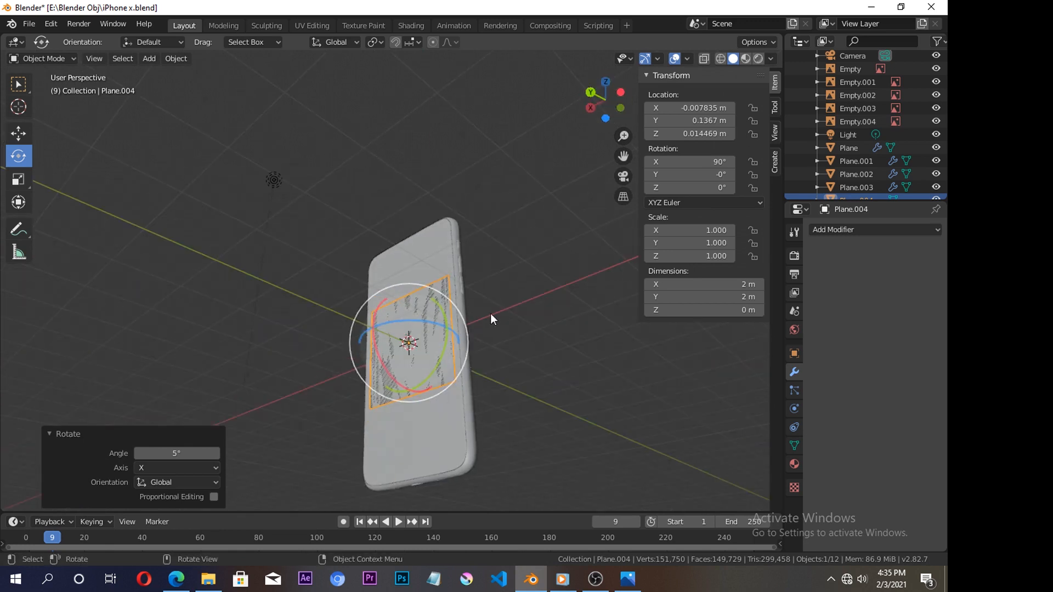
key(s)
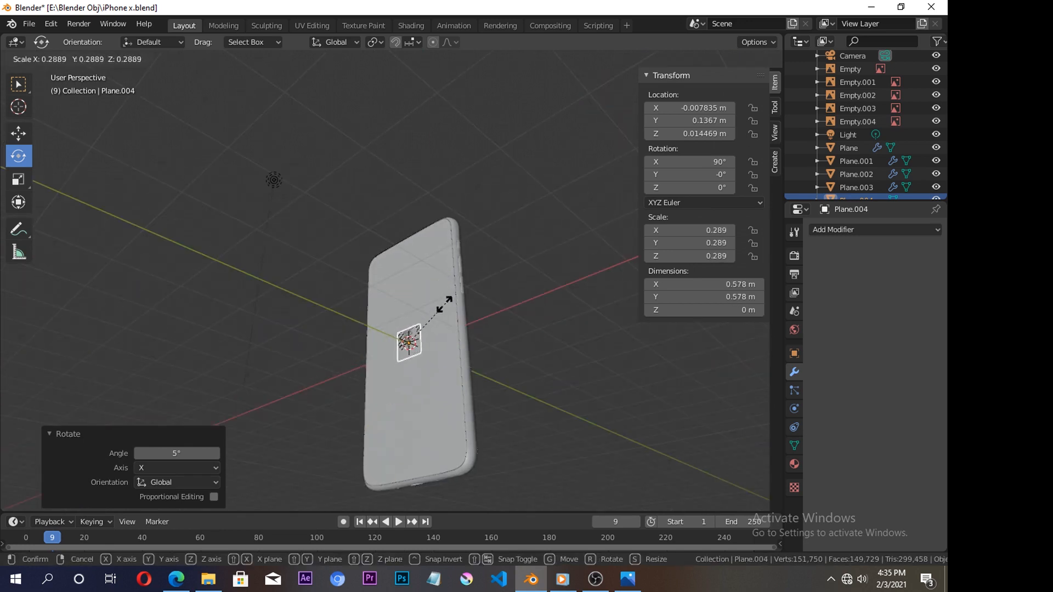
click(451, 346)
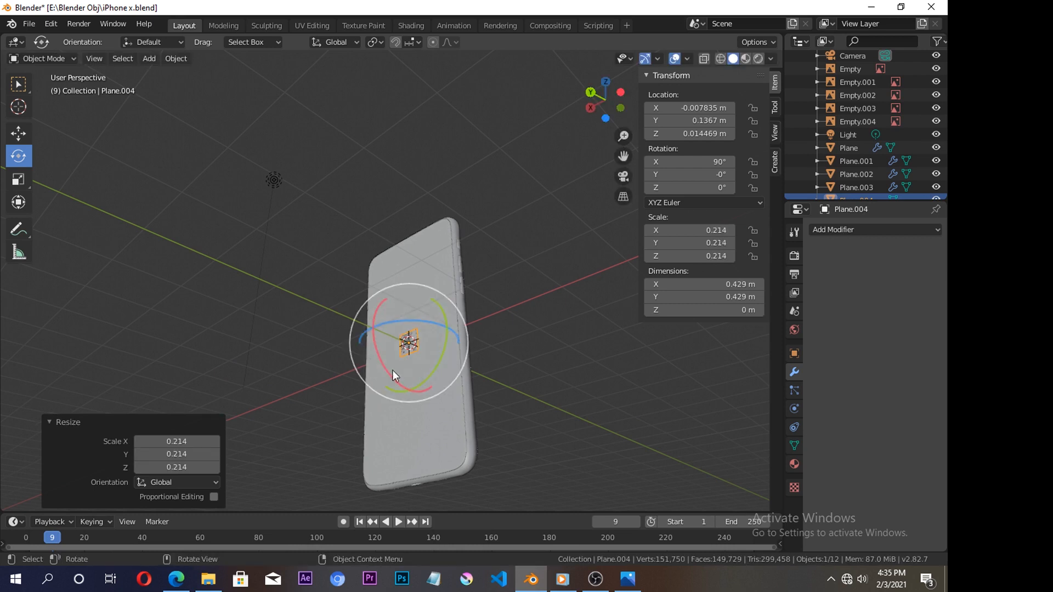
Step: In the back view, hide everything except the new plane and the back reference image Empty.001
key(grave)
click(434, 337)
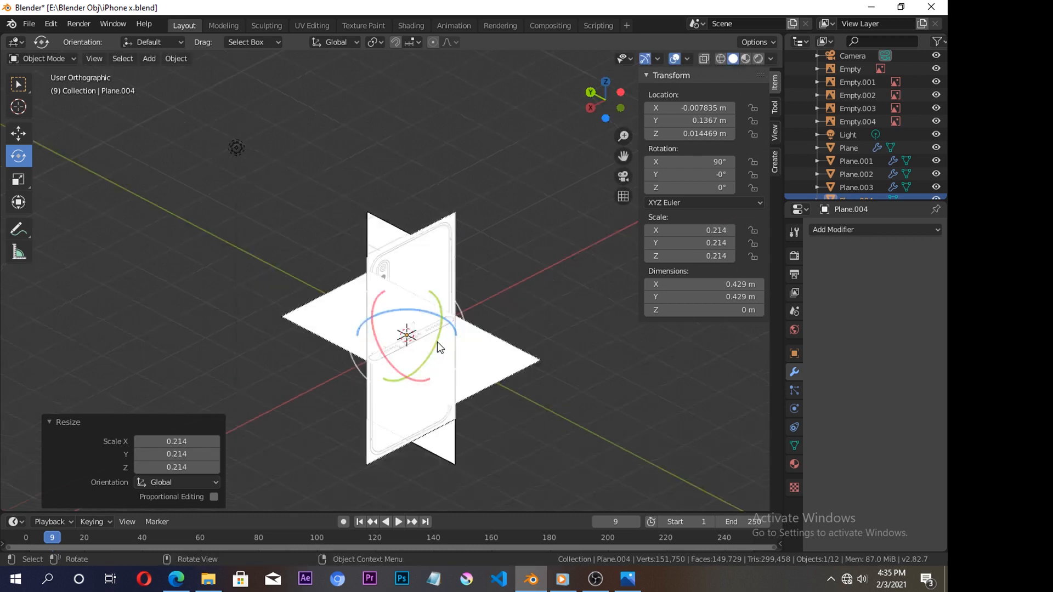
scroll(434, 362, up, 5)
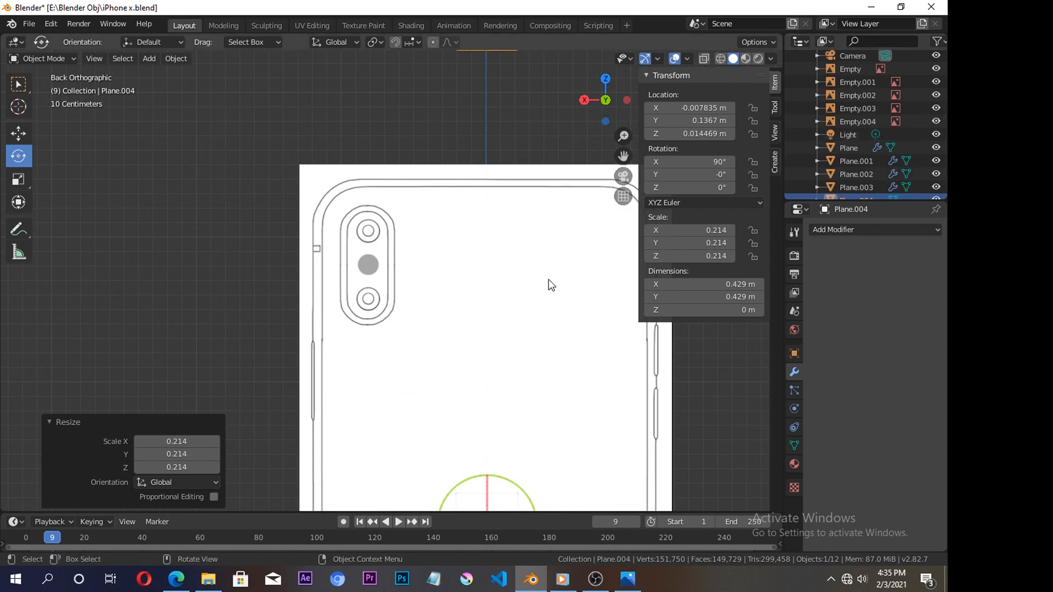
key(a)
key(h)
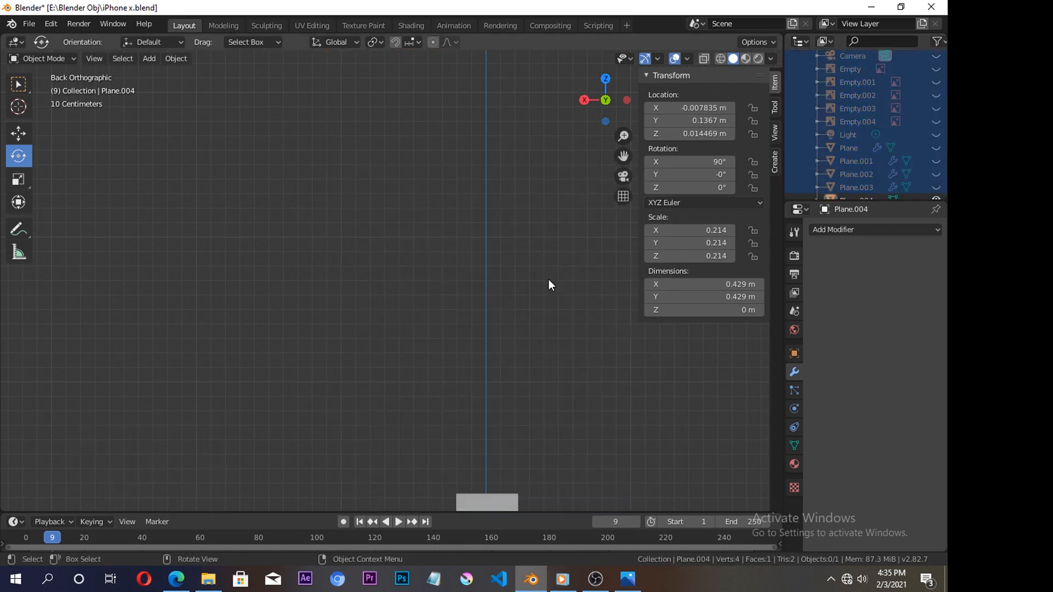
click(936, 121)
click(937, 121)
click(937, 107)
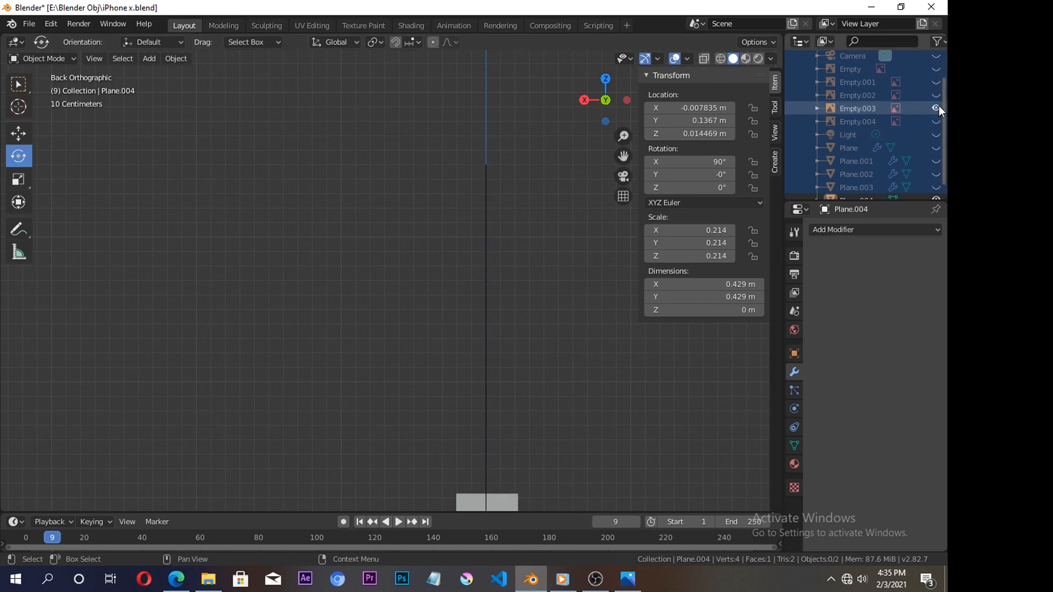
click(938, 108)
click(939, 96)
click(938, 93)
click(936, 82)
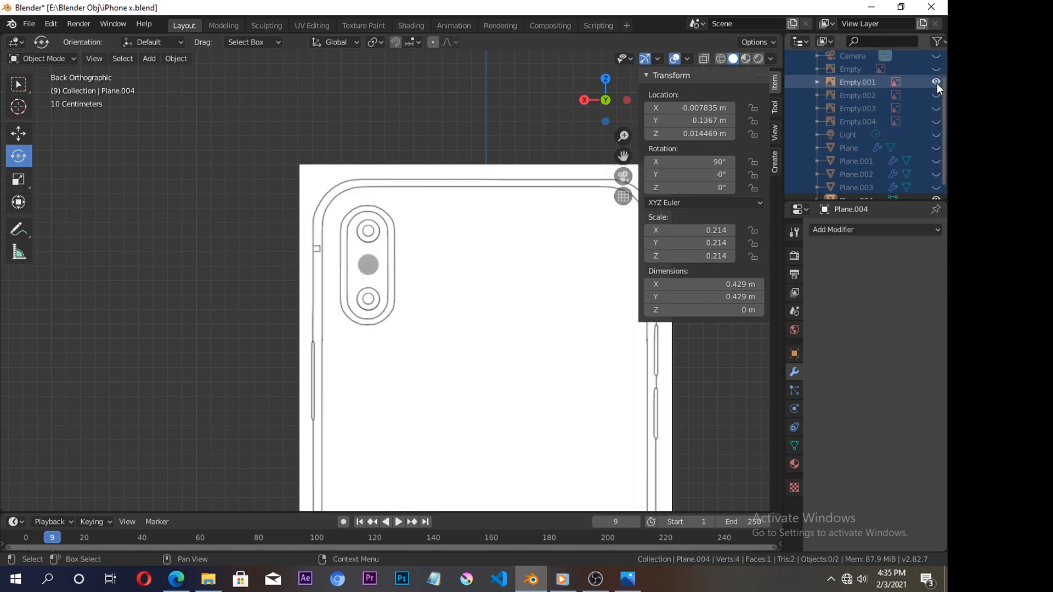
Step: Move Plane.004 about 0.818 m along X and 1.79 m along Z onto the centre of the rear camera outline
click(860, 189)
click(859, 197)
key(g)
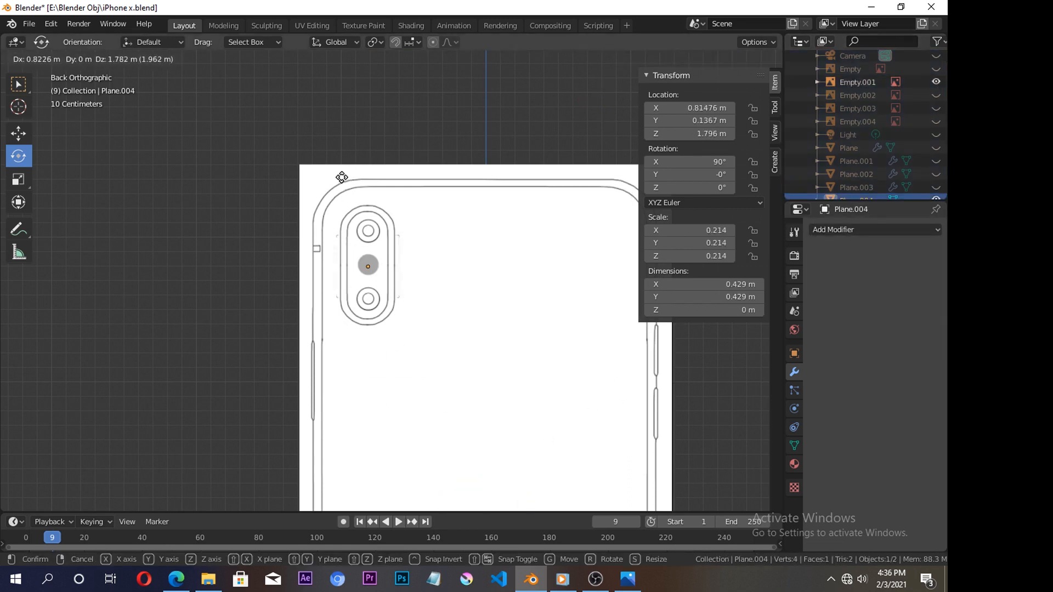
click(342, 177)
scroll(387, 272, up, 4)
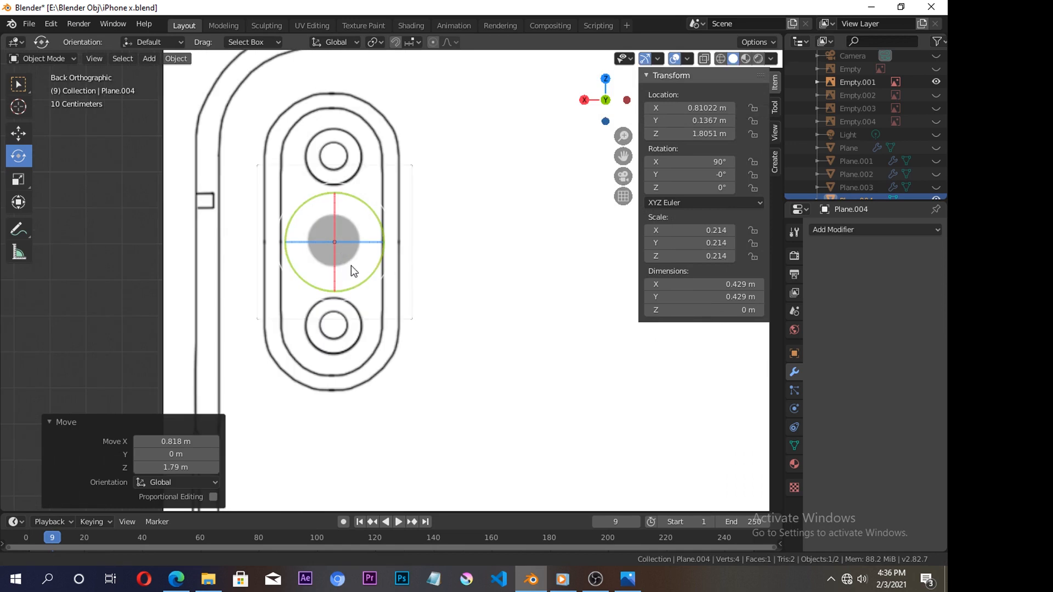
scroll(346, 270, up, 3)
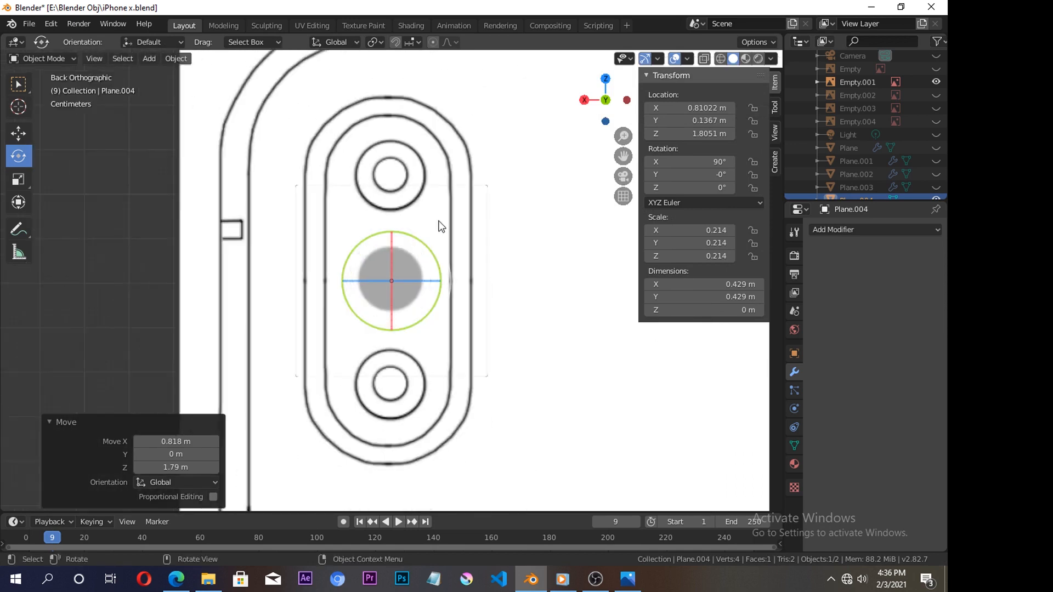
scroll(438, 225, down, 1)
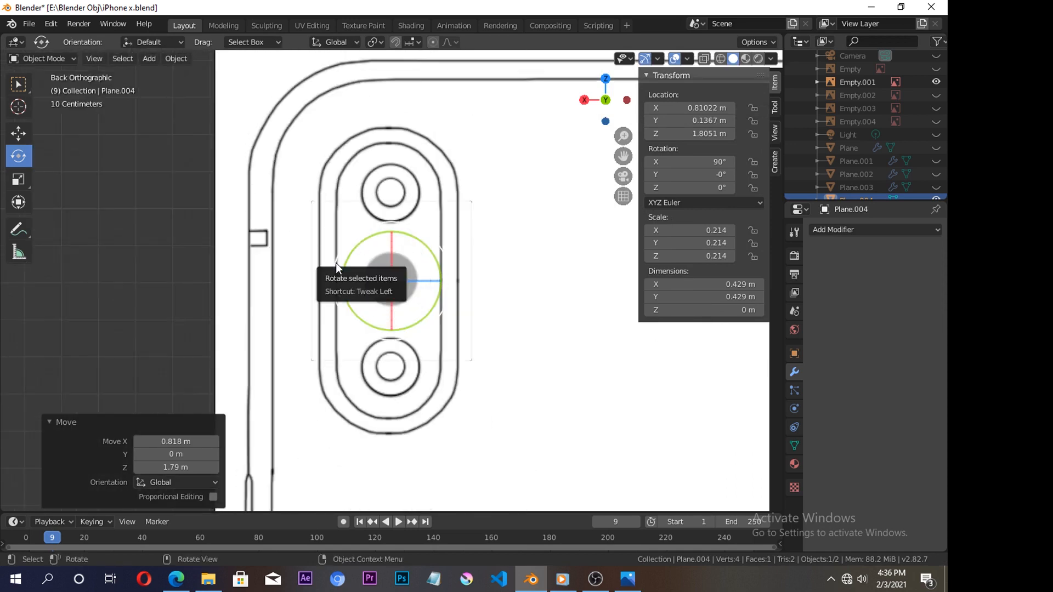
Step: Move the plane's four sides to the extents of the camera housing's inner outline
key(Tab)
drag(297, 185, 334, 425)
drag(264, 279, 288, 280)
drag(443, 192, 494, 384)
drag(415, 280, 387, 282)
drag(316, 178, 466, 228)
drag(387, 155, 387, 96)
drag(313, 334, 469, 392)
drag(390, 317, 391, 375)
Step: Add two evenly spaced vertical loop cuts through the camera plane
key(ctrl+r)
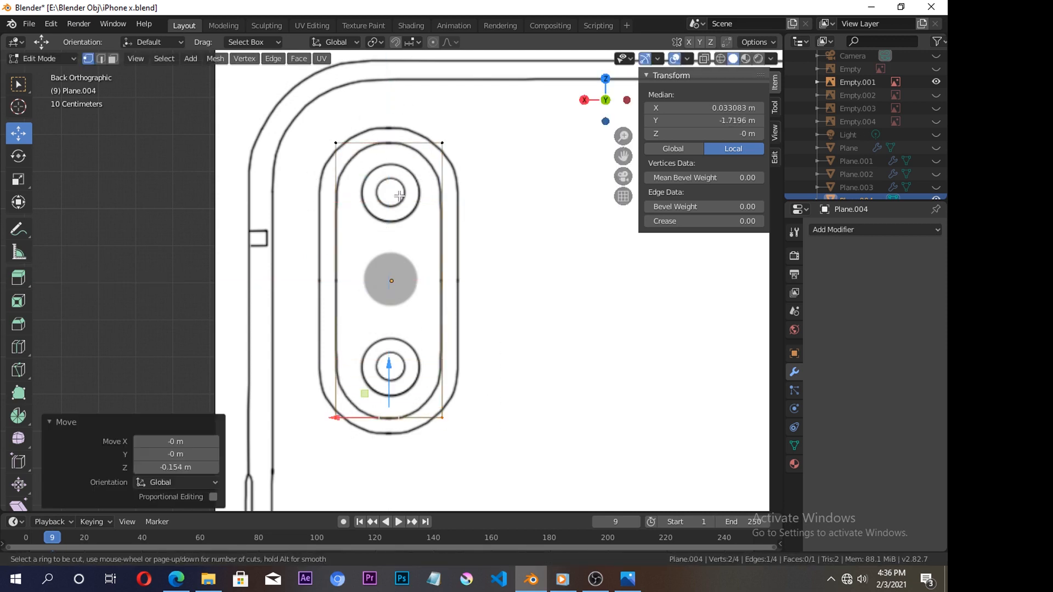
scroll(378, 230, up, 1)
click(388, 279)
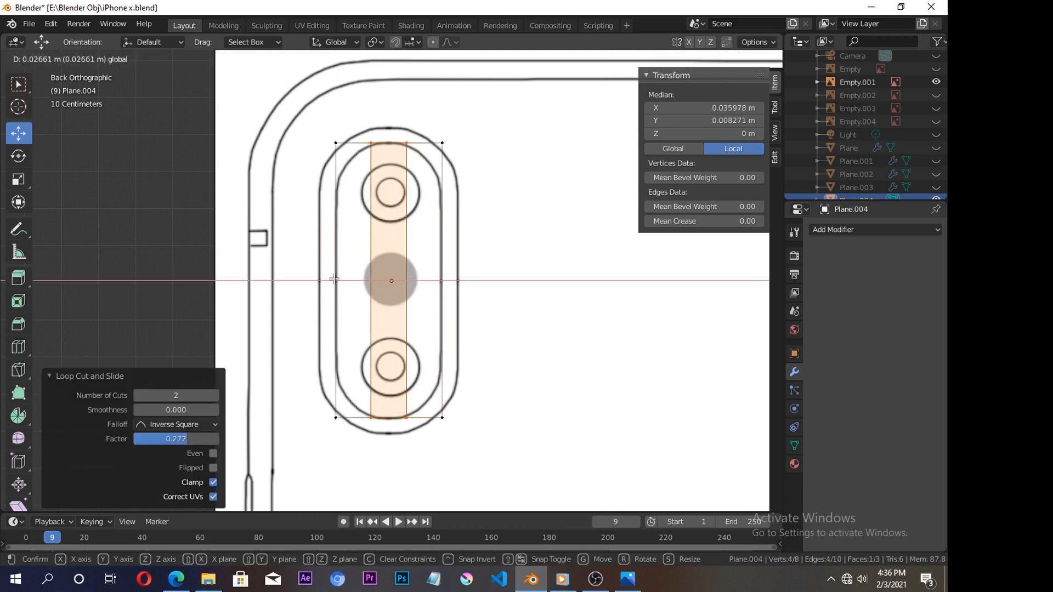
drag(333, 278, 334, 278)
Step: Add two horizontal loop cuts across the camera plane, one near the upper lens and one near the lower lens
key(ctrl+r)
click(356, 241)
click(354, 146)
key(ctrl+r)
click(342, 253)
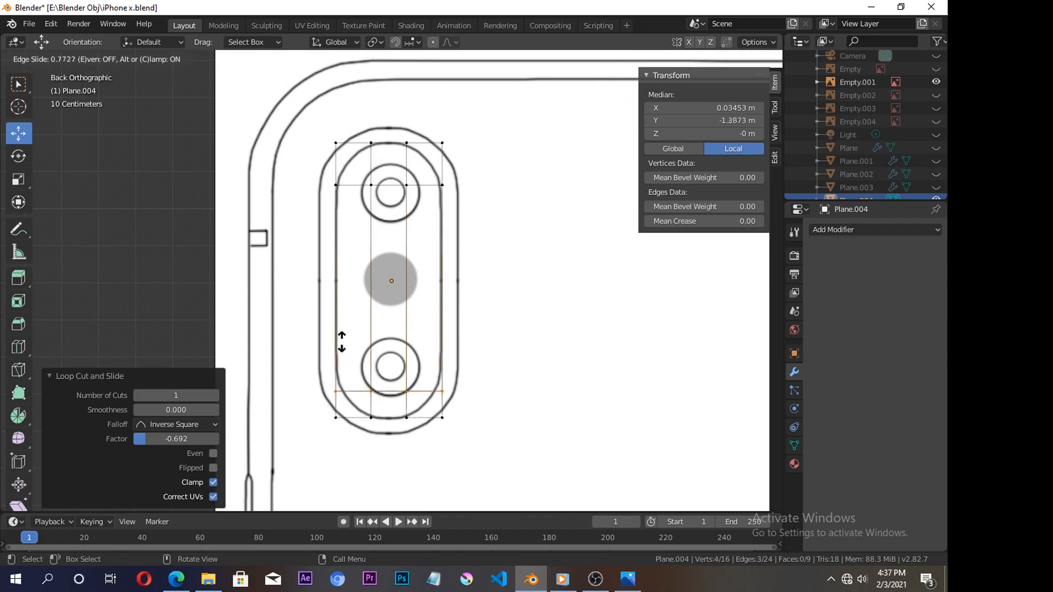
click(377, 305)
Step: Move the camera plane's four corner vertices inward onto the rounded corners of the housing's inner outline
click(336, 142)
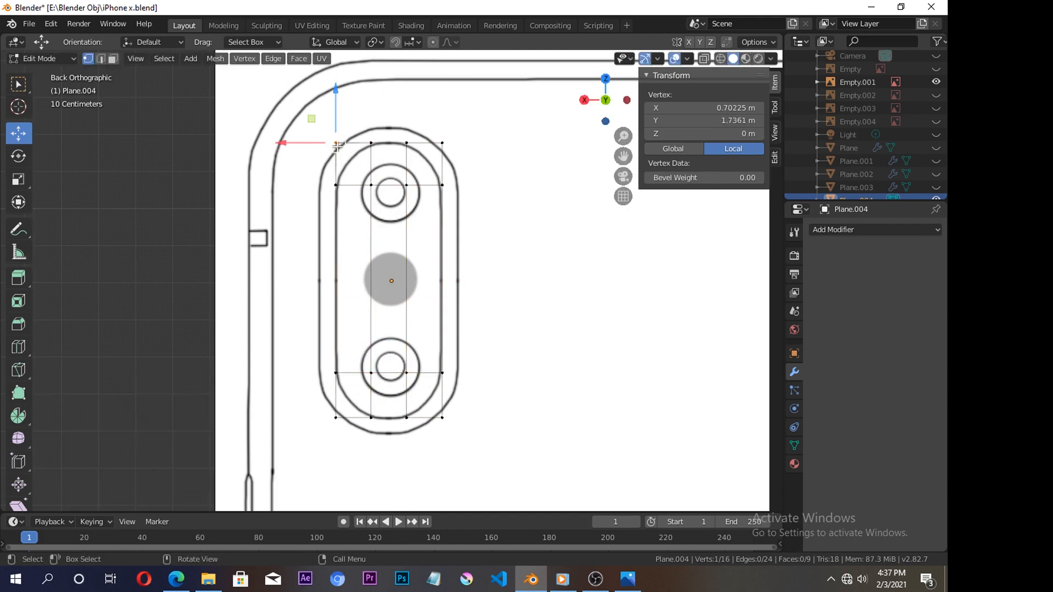
key(g)
click(349, 160)
click(442, 142)
key(g)
click(429, 159)
click(442, 417)
key(g)
click(430, 398)
click(336, 417)
key(g)
click(348, 395)
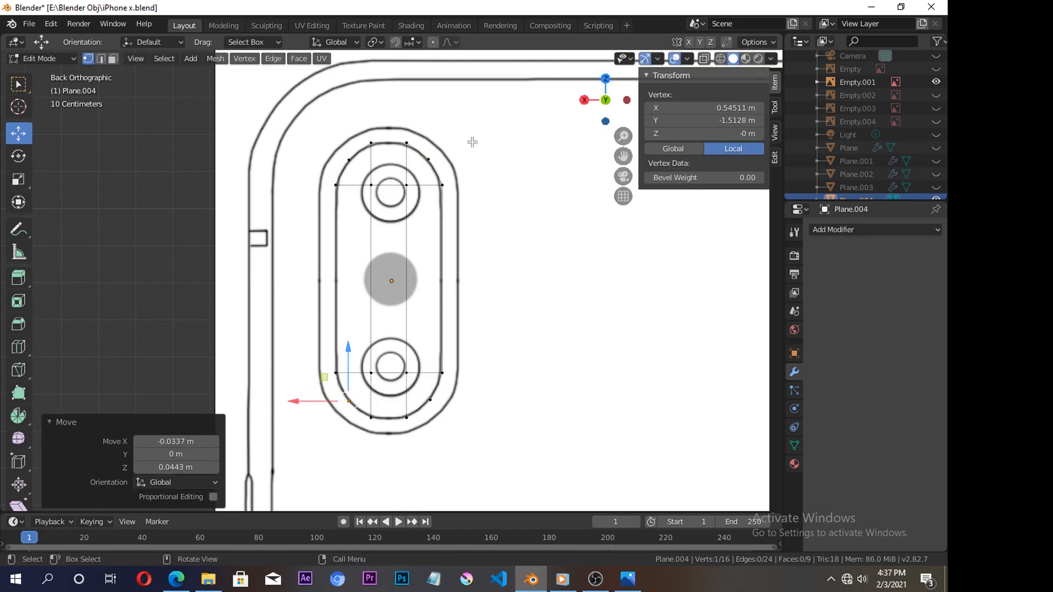
Step: Add a Subdivision Surface modifier to the camera plane with 3 viewport and 3 render subdivisions
click(101, 59)
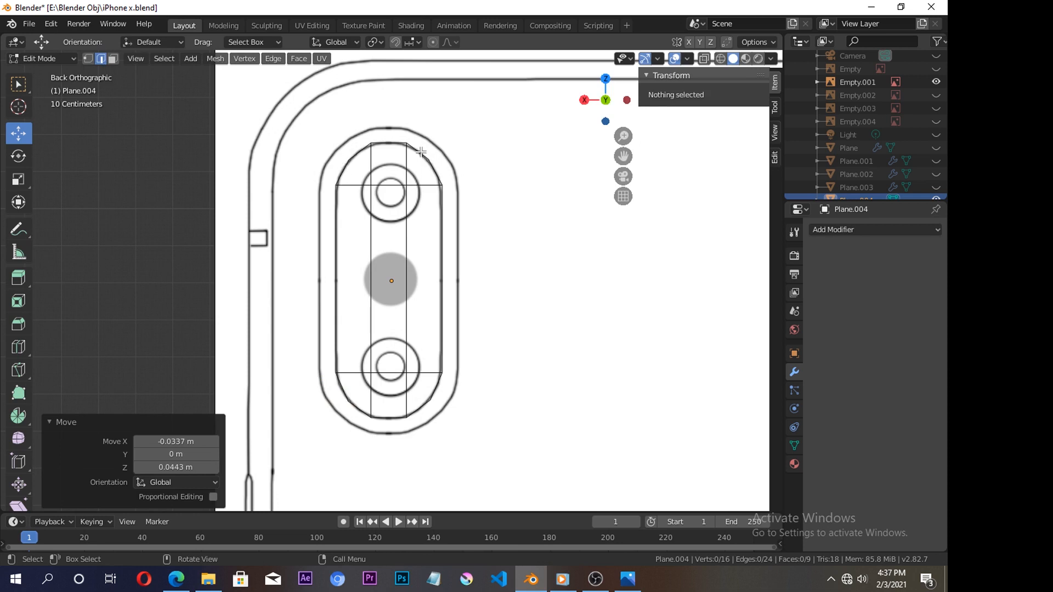
click(900, 227)
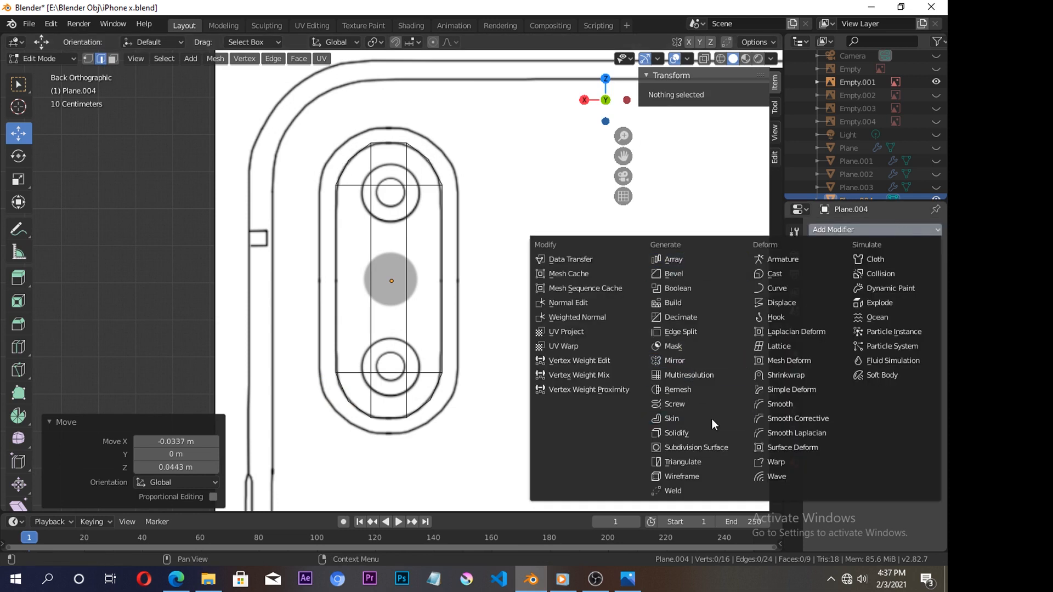
click(693, 448)
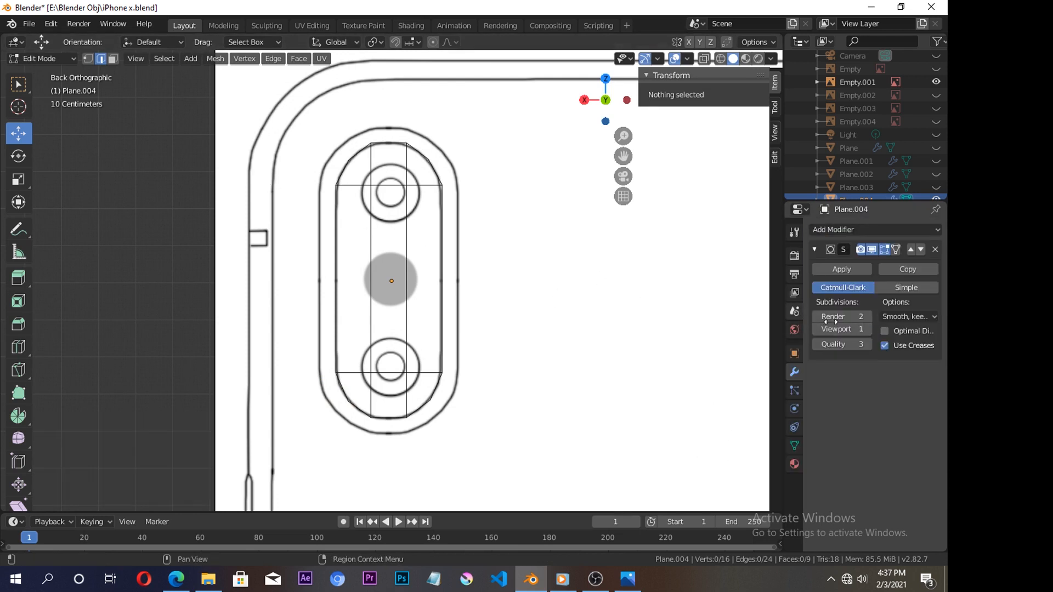
click(868, 329)
click(868, 330)
click(867, 316)
Step: Return to Object Mode and shade the camera plane smooth
drag(602, 117, 554, 154)
click(396, 174)
right_click(396, 174)
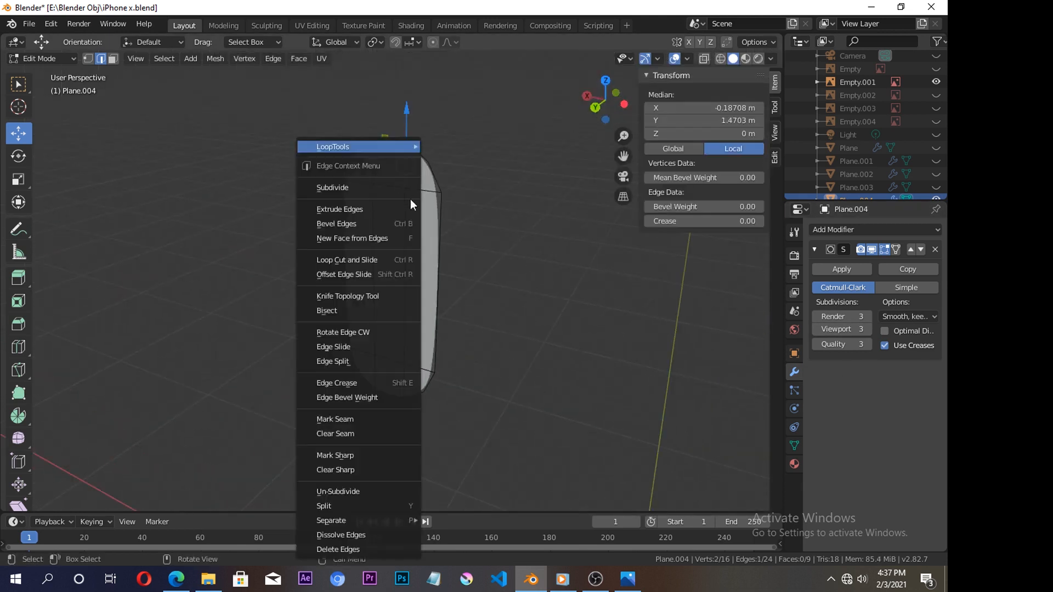
key(Tab)
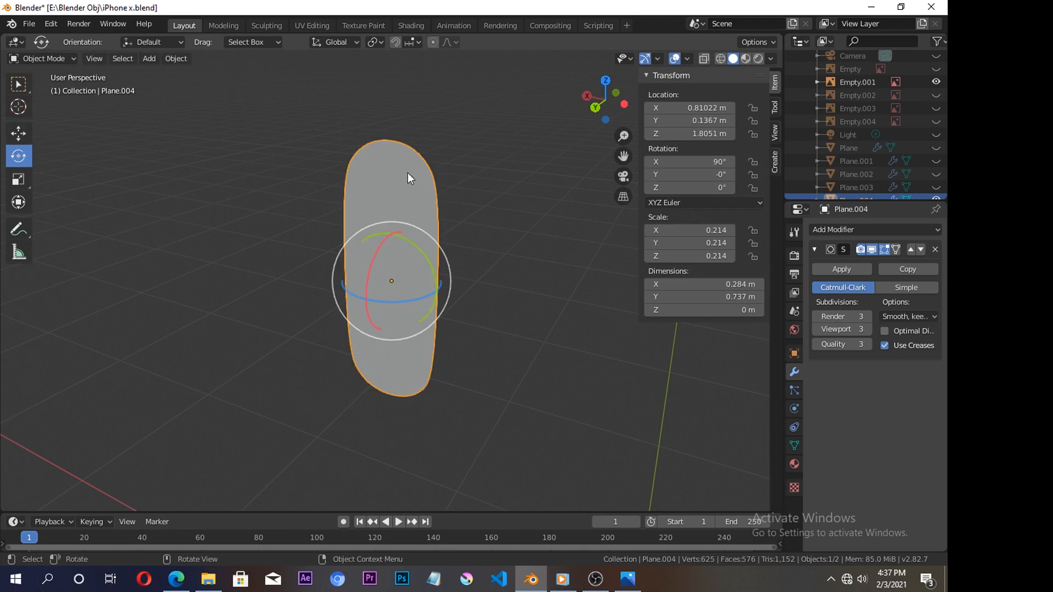
right_click(408, 173)
click(395, 172)
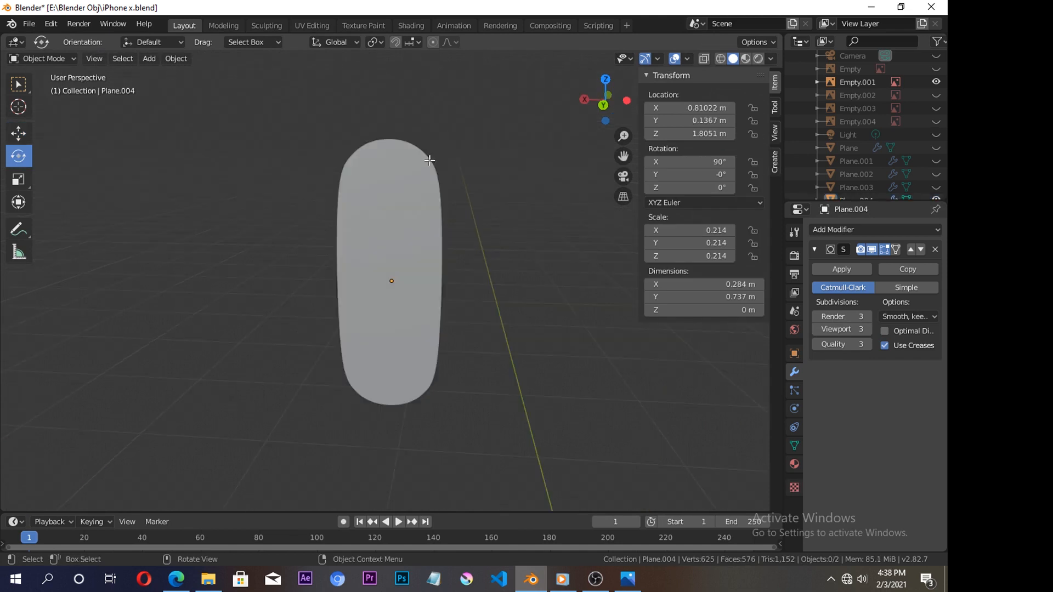
Step: Duplicate the camera plane's outer boundary edge loop in place and separate it into its own object
key(Tab)
click(430, 160)
alt+click(429, 160)
alt+click(364, 376)
key(shift+d)
right_click(405, 152)
key(p)
click(395, 180)
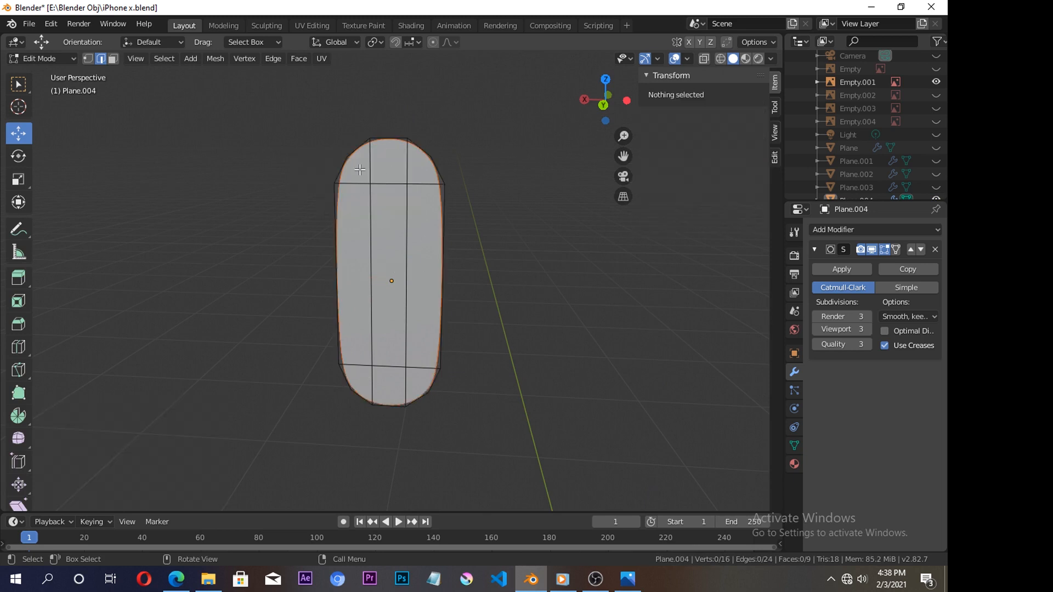
Step: Extrude all edges of Plane.005 and scale them out to the housing's outer outline in back view, adjusting the width along X
scroll(884, 186, down, 2)
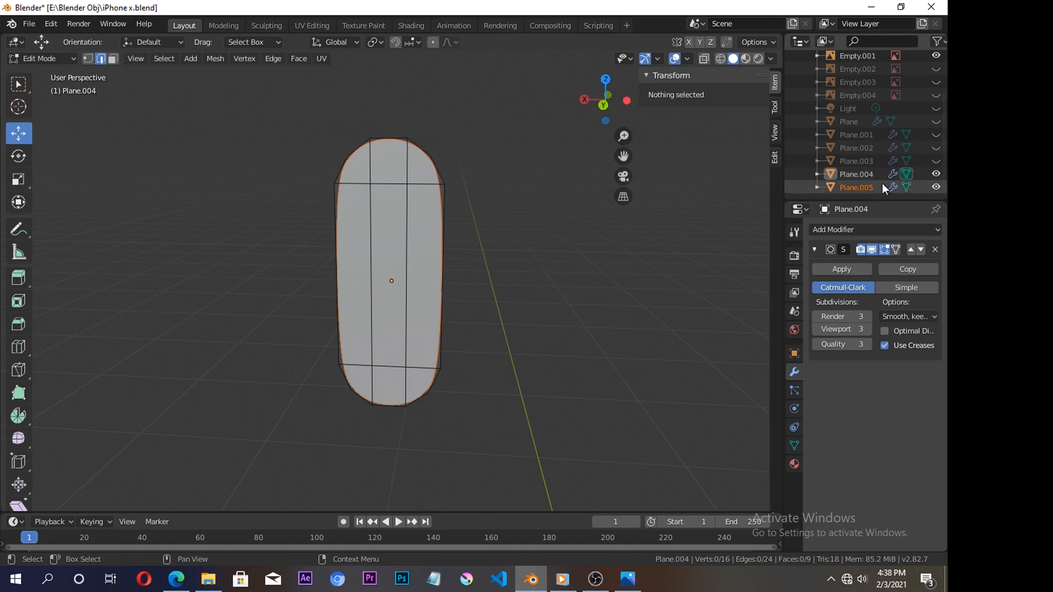
click(862, 189)
key(grave)
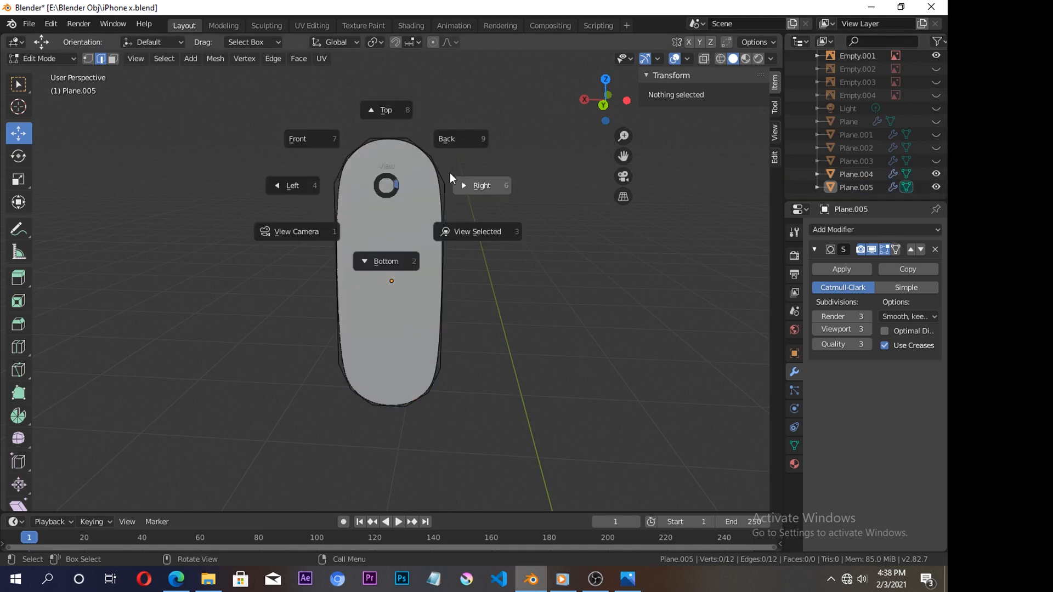
click(444, 139)
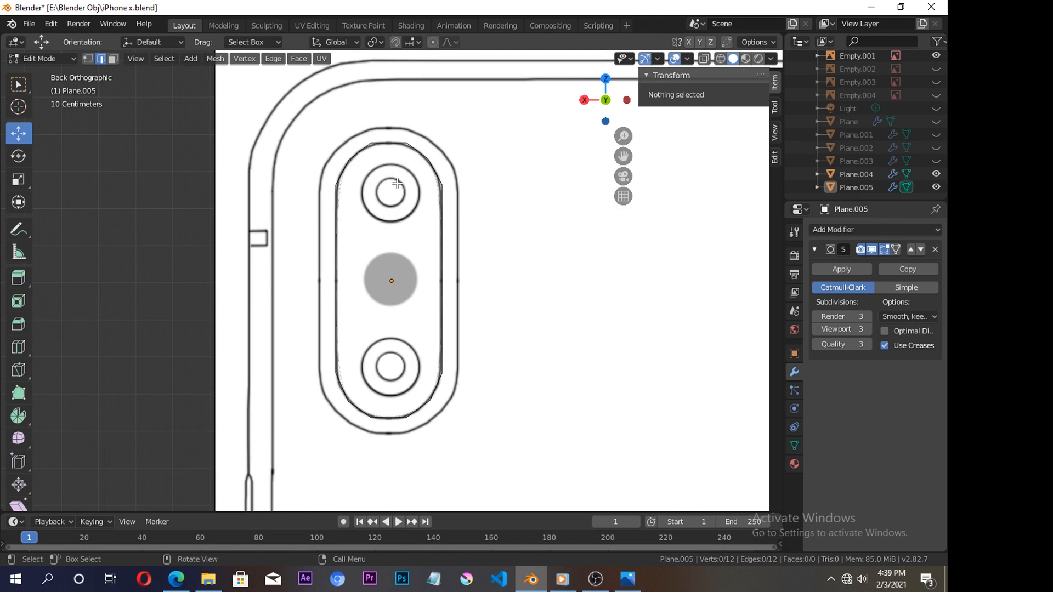
key(a)
key(e)
key(s)
click(409, 165)
click(18, 180)
drag(335, 279, 327, 279)
Step: Show the Empty.002 side reference and move all faces of the camera ring 0.039 m along Y to the bump's outer edge
middle_drag(327, 280, 470, 206)
key(grave)
click(565, 211)
click(936, 70)
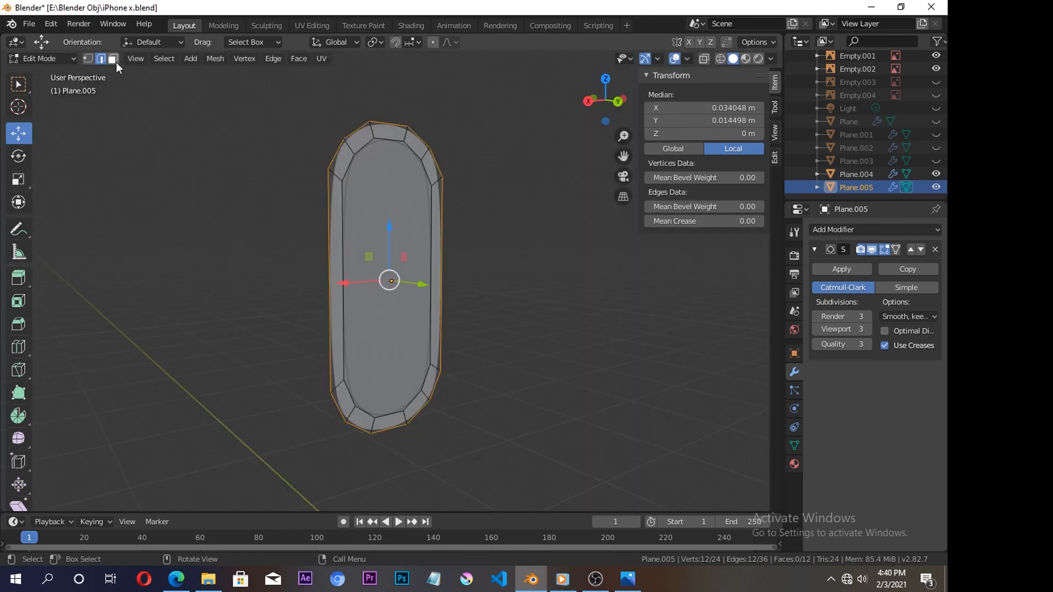
click(113, 58)
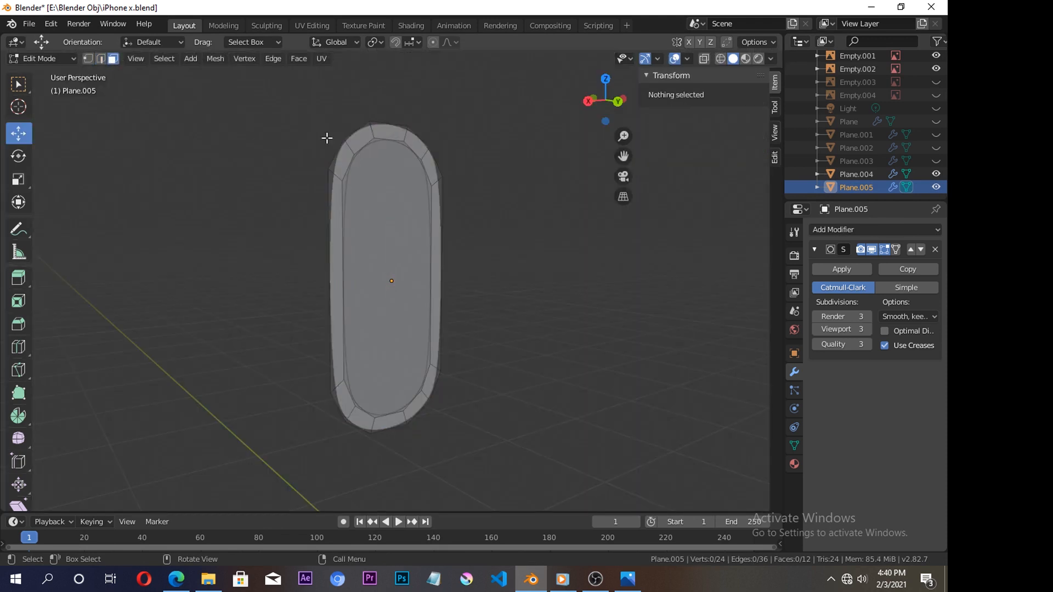
click(373, 129)
key(a)
key(grave)
click(459, 197)
drag(445, 281, 462, 276)
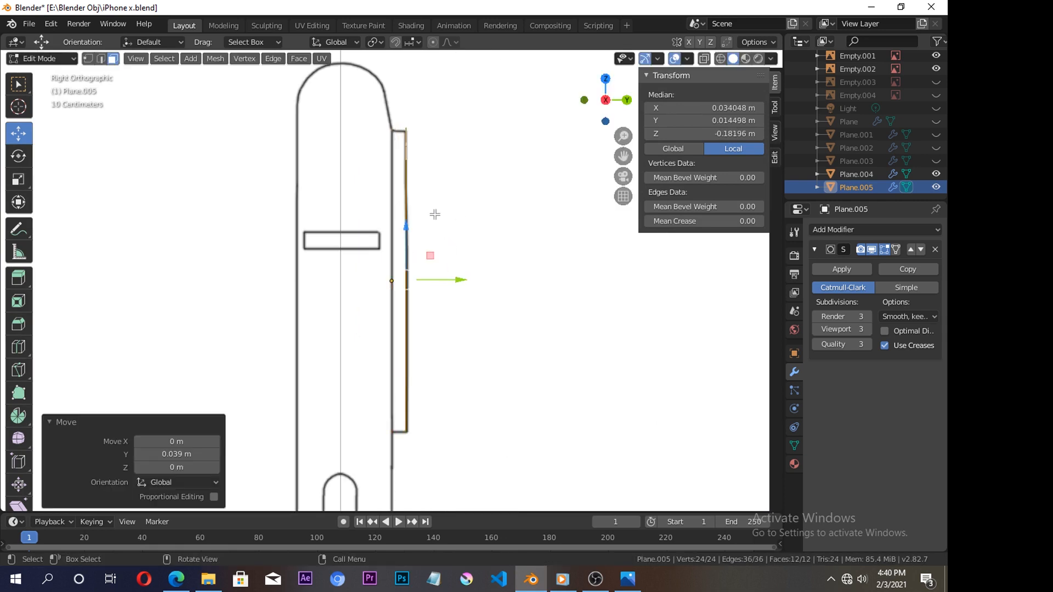
Step: Extrude the ring's faces and move them -0.0532 m along Y, back into the phone body
key(e)
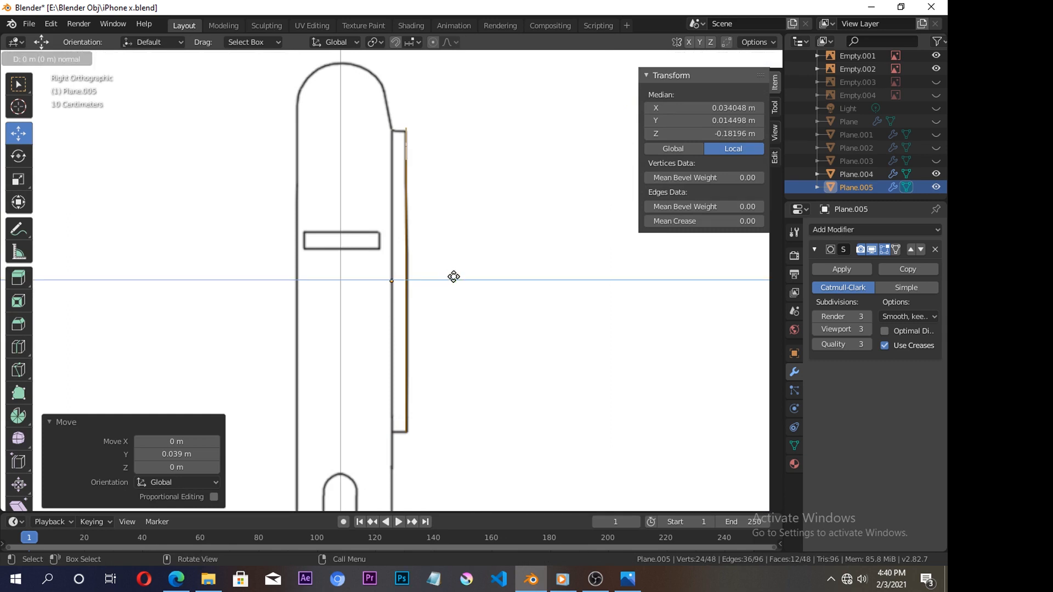
right_click(453, 276)
drag(459, 280, 435, 284)
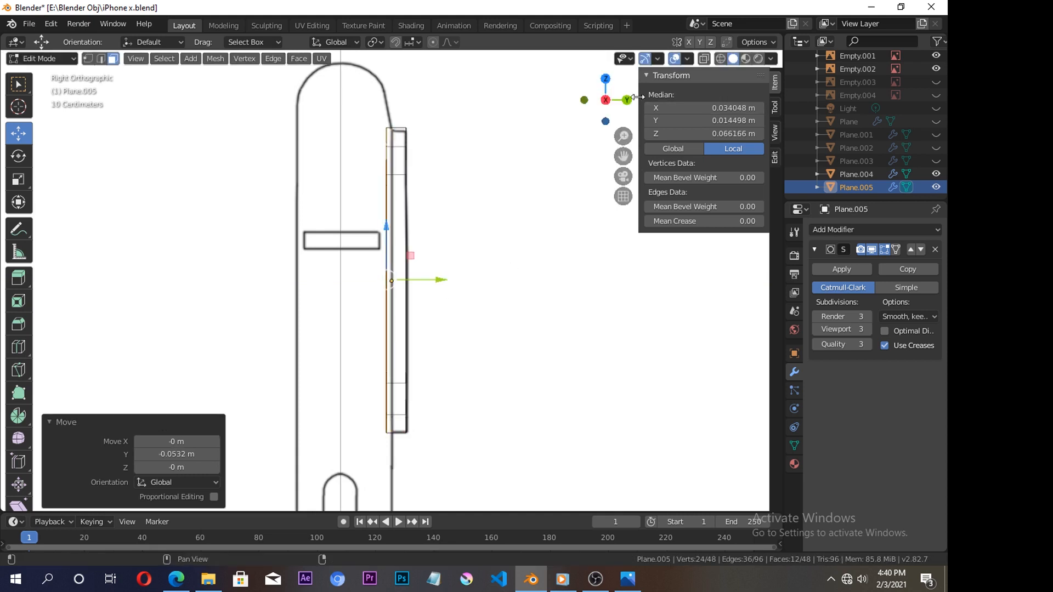
Step: Add supporting loop cuts around the camera ring's walls and faces, sliding them fully against the adjacent edges
drag(630, 99, 585, 111)
key(ctrl+r)
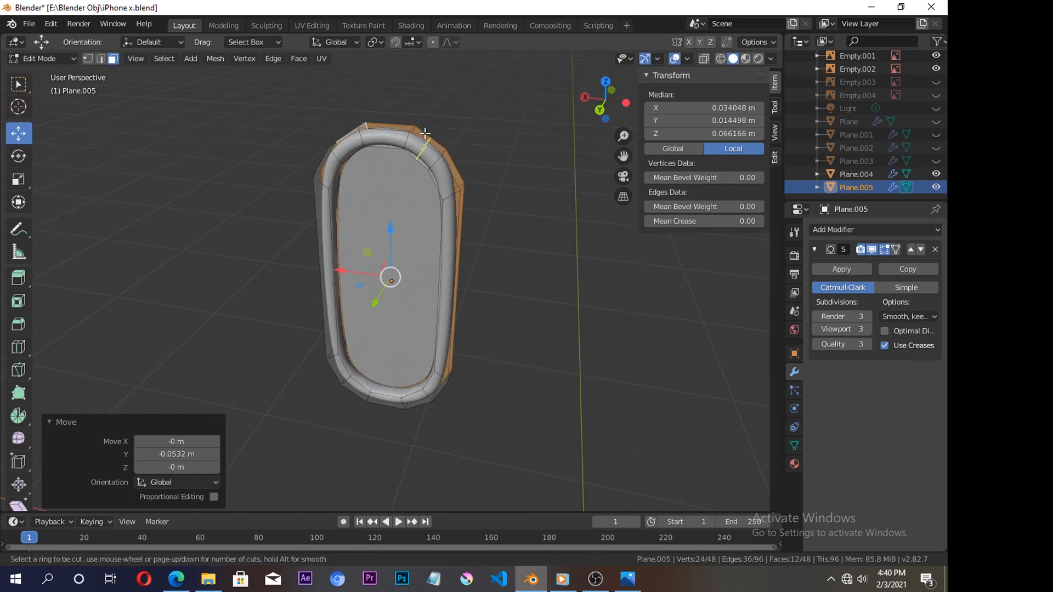
click(409, 127)
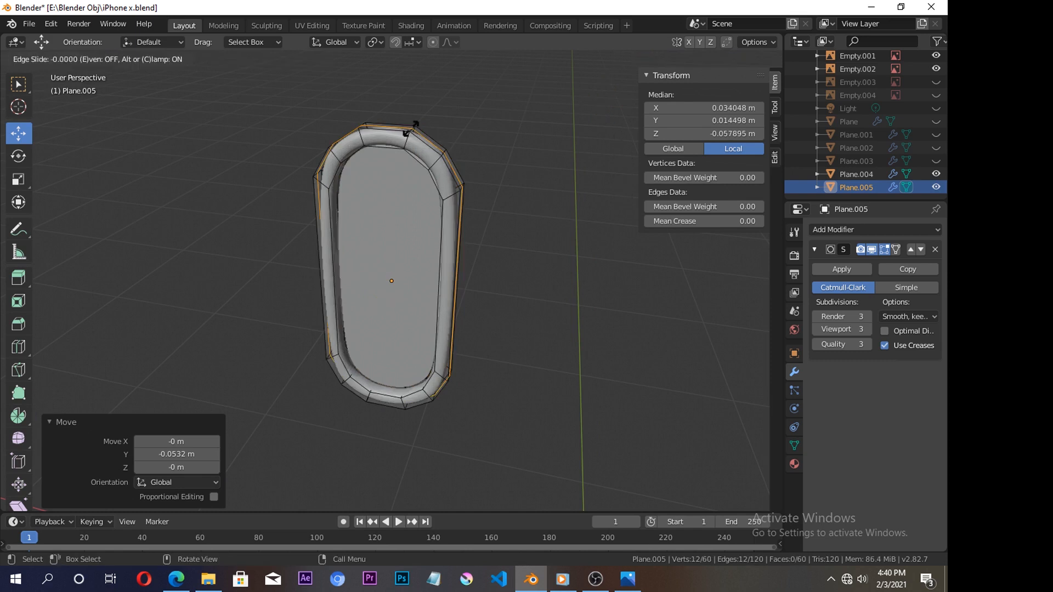
click(406, 133)
drag(592, 103, 501, 199)
drag(605, 116, 631, 222)
key(ctrl+r)
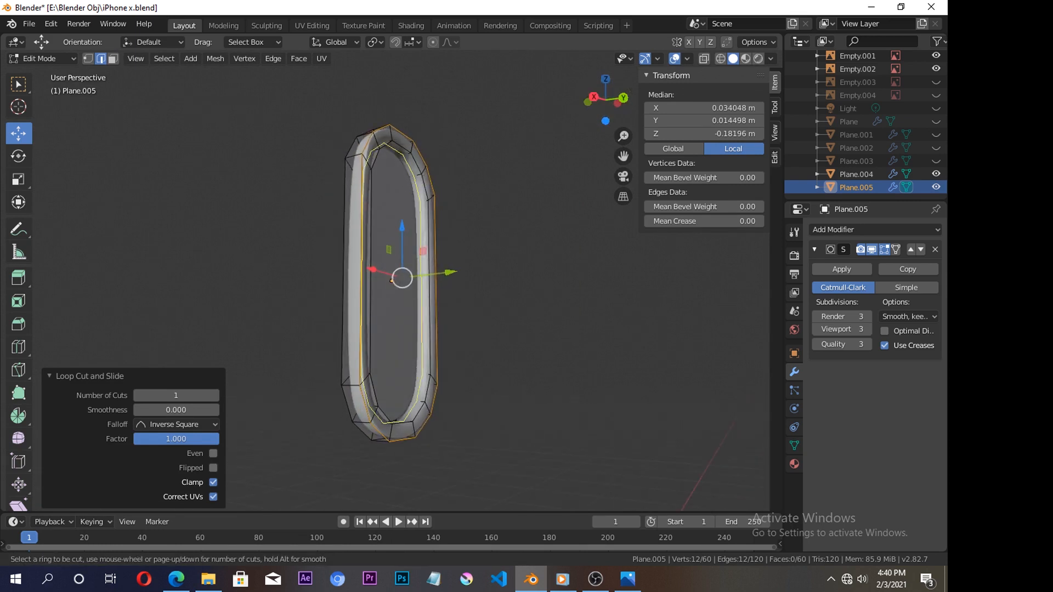
click(426, 175)
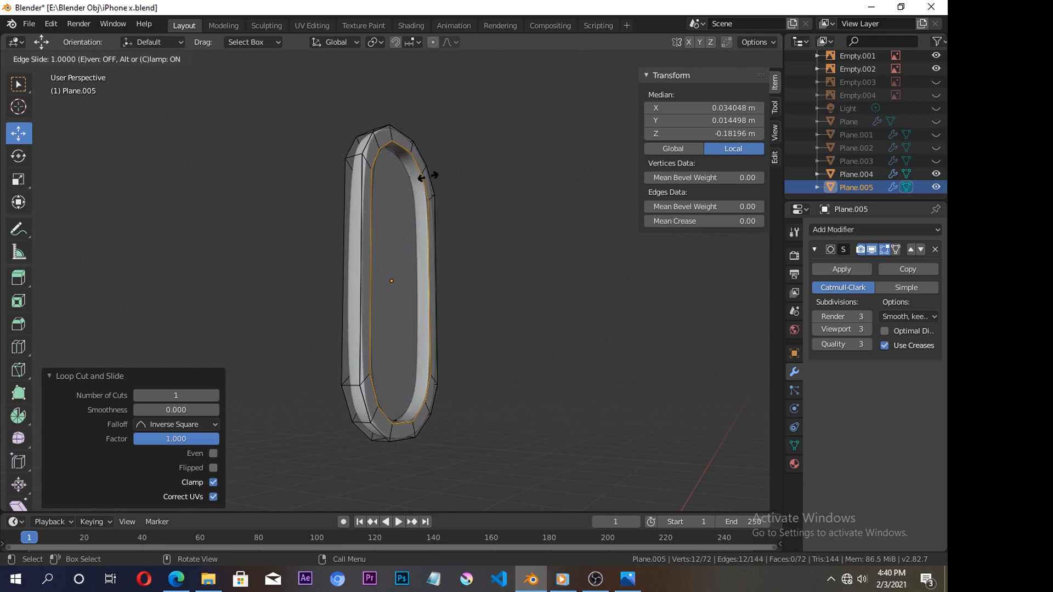
click(362, 152)
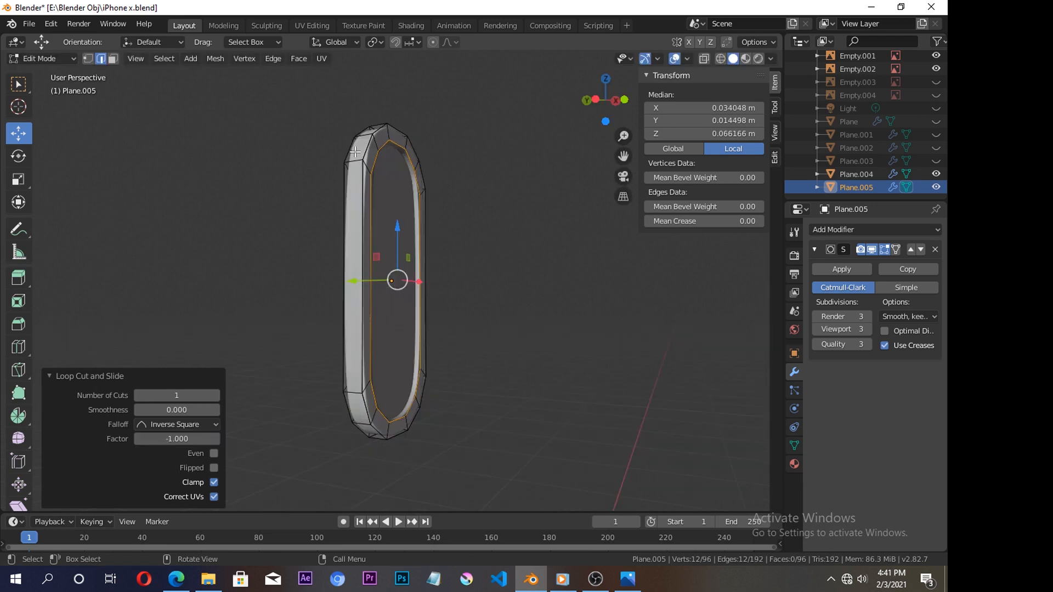
Step: Return to Object Mode and shade the camera ring smooth
key(Tab)
right_click(381, 138)
click(379, 139)
Step: Move the inner camera plane, Plane.004, 0.00355 m along Y in the right side view
click(378, 140)
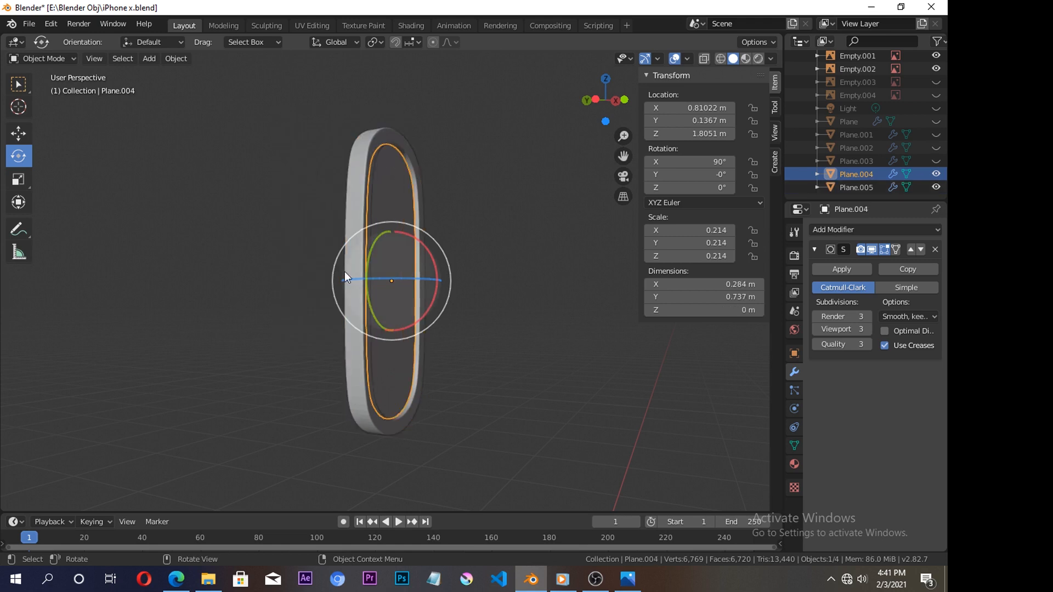
click(19, 134)
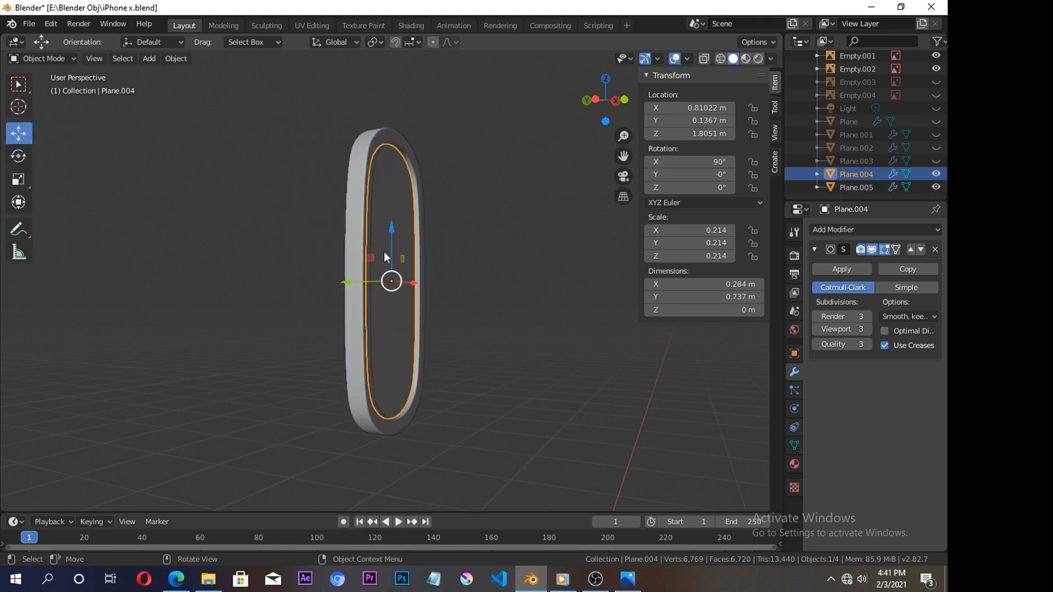
key(grave)
click(555, 194)
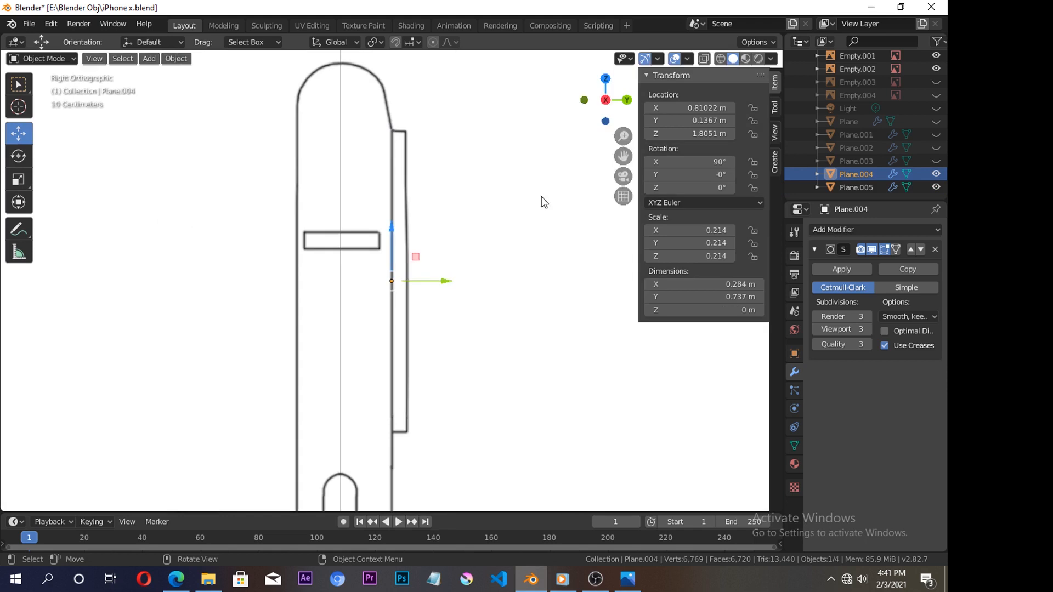
key(g)
drag(442, 280, 442, 281)
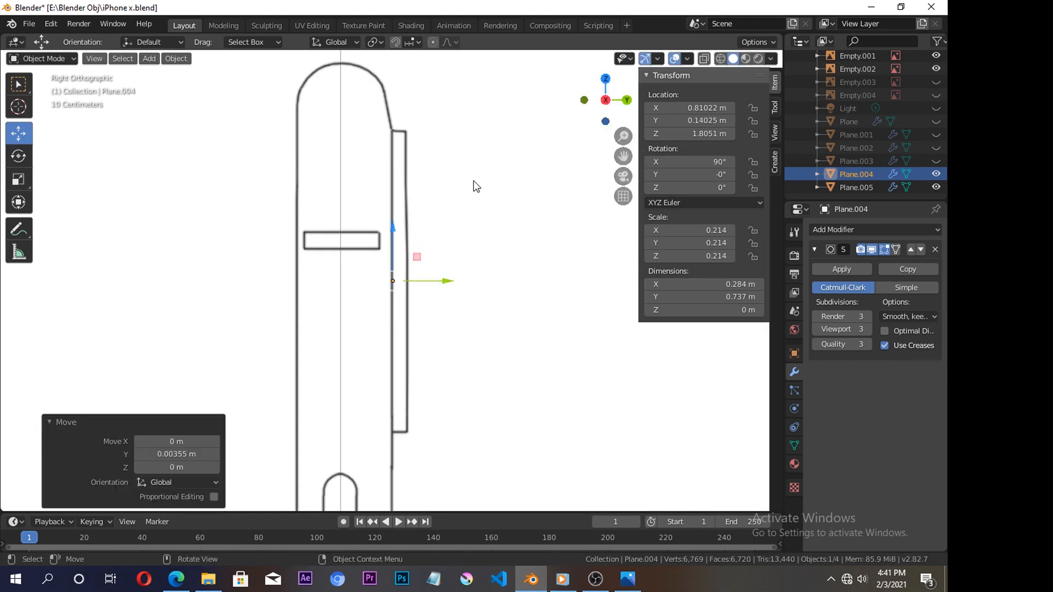
click(544, 176)
Step: Add a 32-vertex cylinder mesh and scale it down to 0.054
drag(606, 101, 463, 88)
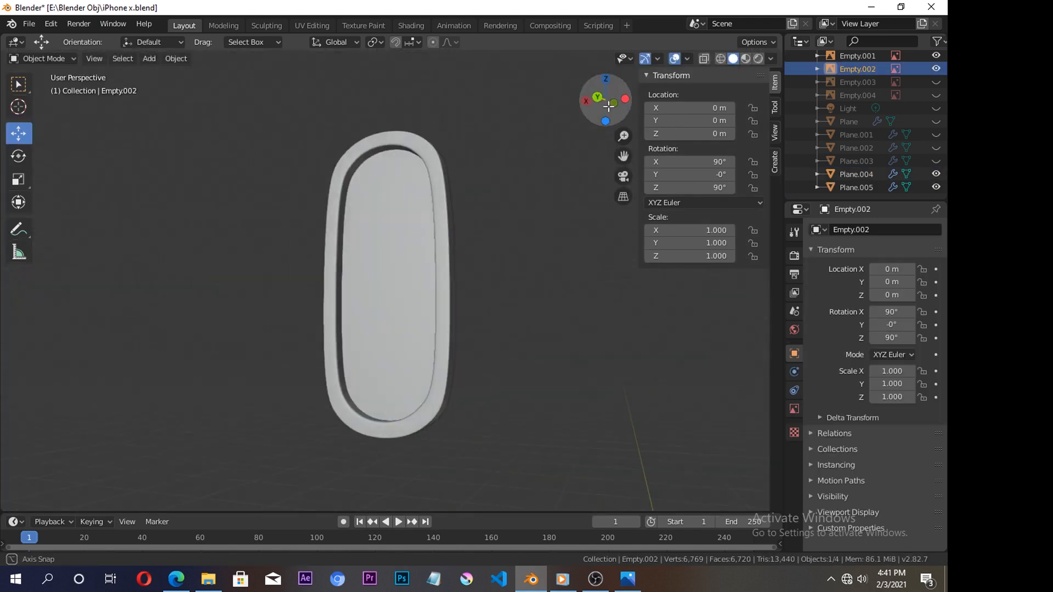
middle_drag(382, 197, 411, 226)
scroll(411, 226, up, 1)
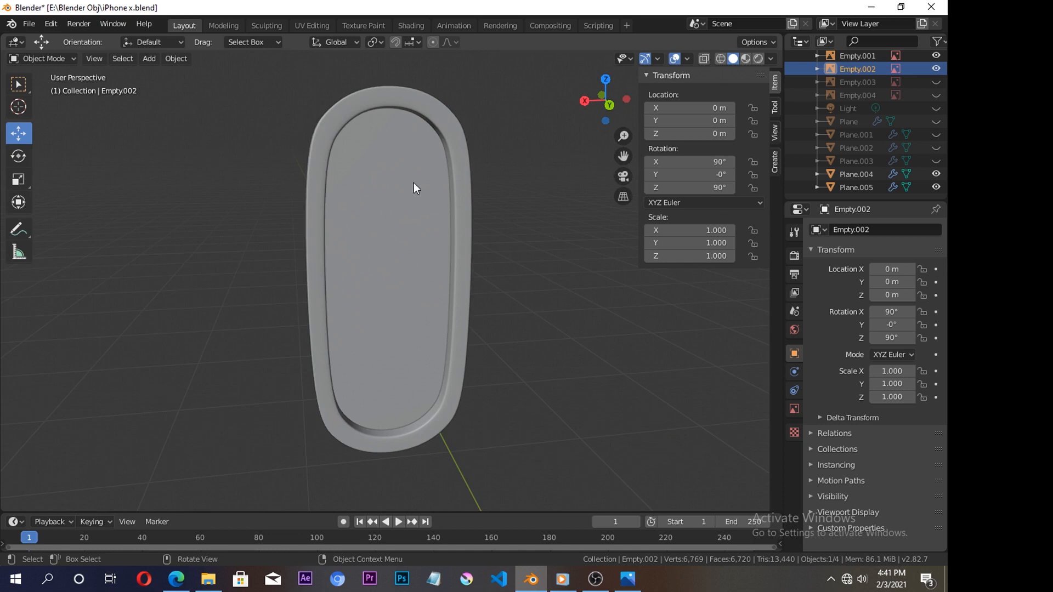
key(shift+a)
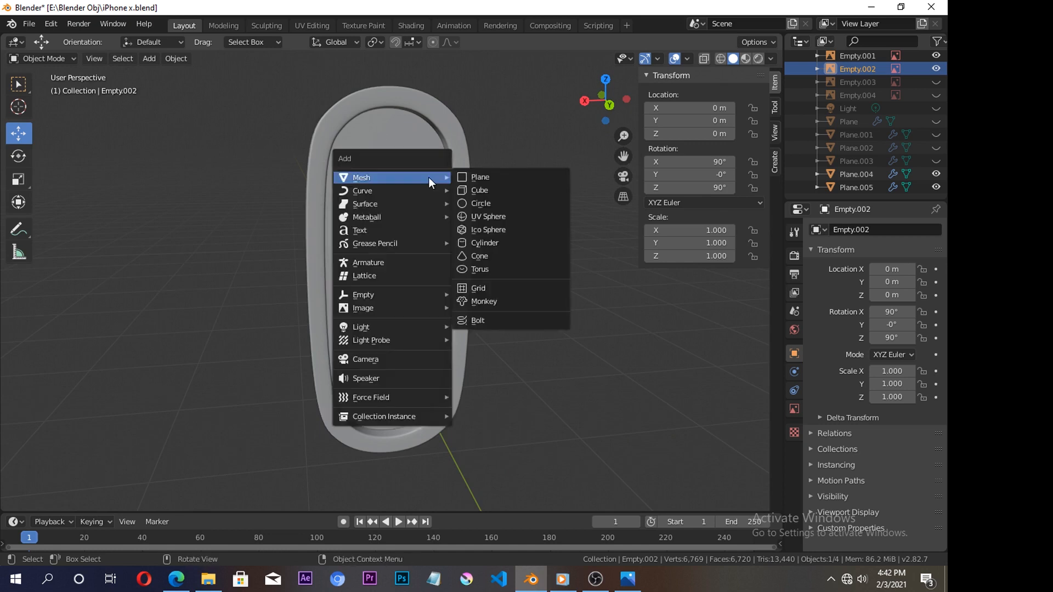
click(477, 246)
scroll(484, 246, down, 3)
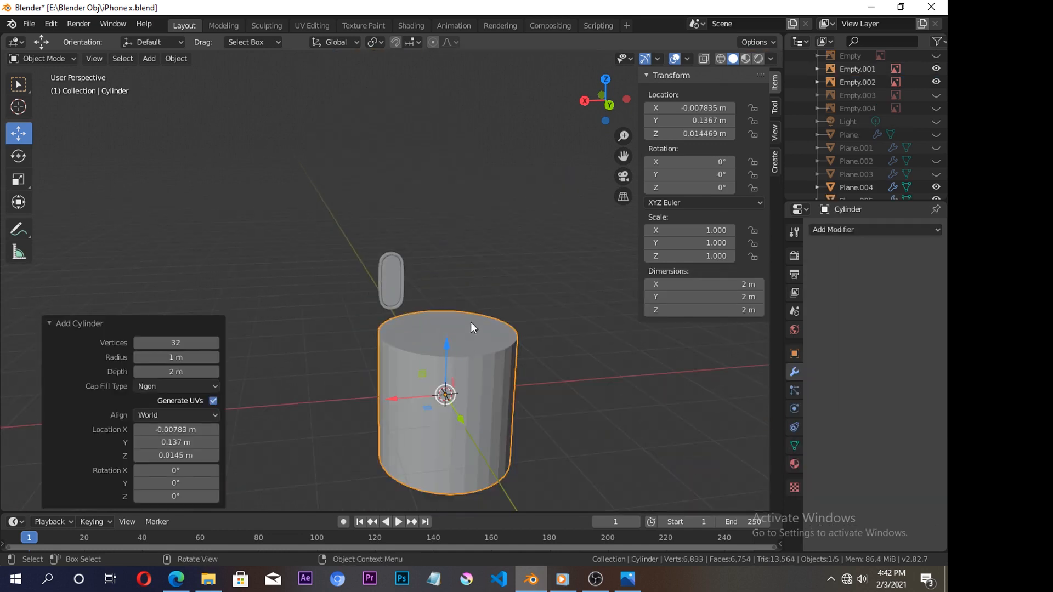
key(s)
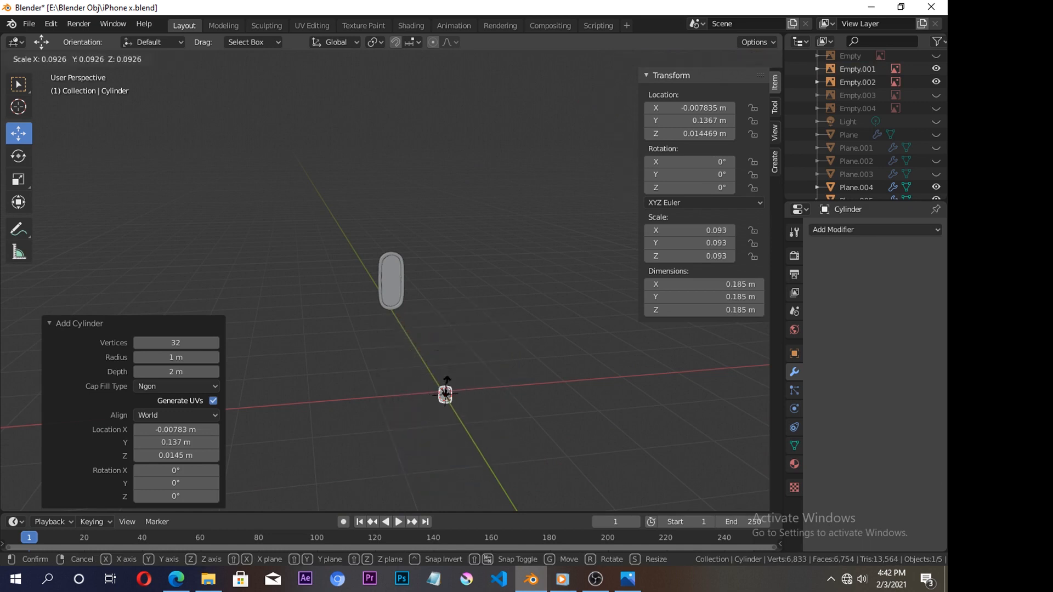
click(445, 392)
Step: Move the cylinder up to the camera housing, shifting it 0.739 m along Y so it sits in front of the plate
key(g)
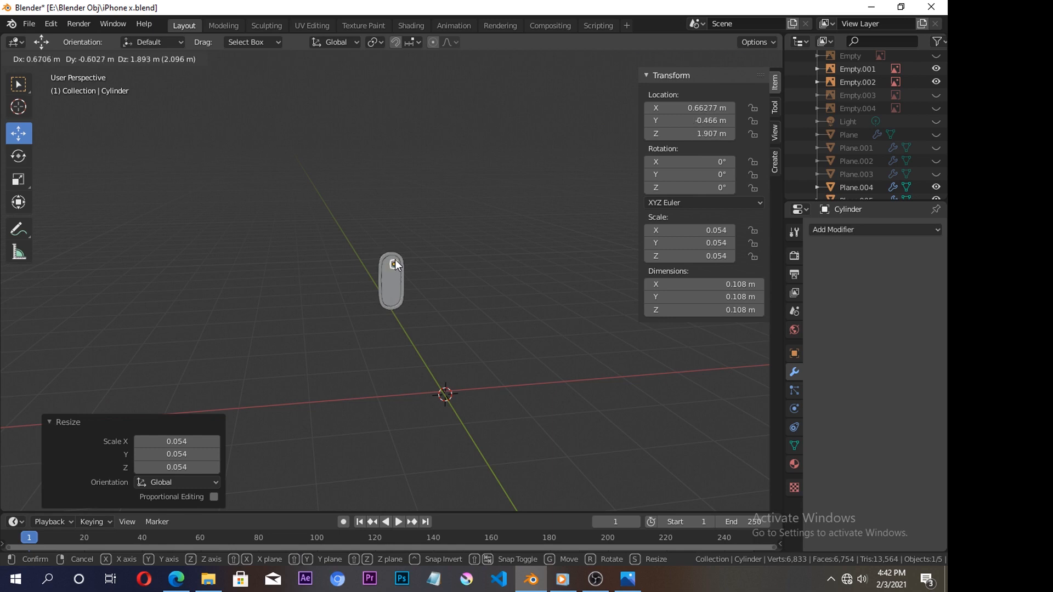
click(396, 265)
key(KP_Decimal)
drag(400, 300, 427, 404)
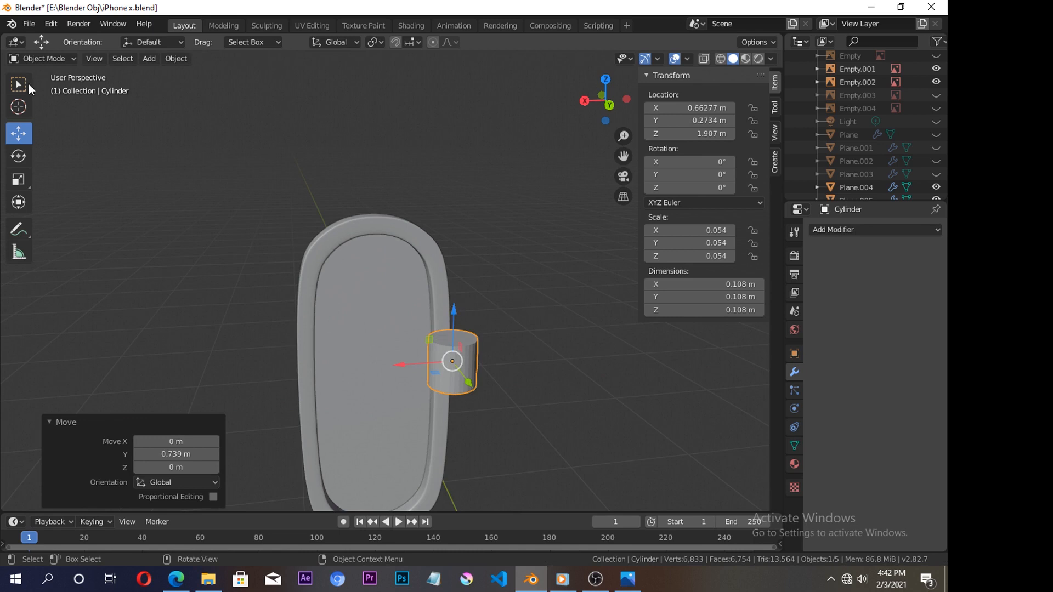
Step: Rotate the cylinder -90° about the X axis and switch to the back view
click(18, 156)
drag(470, 335, 478, 368)
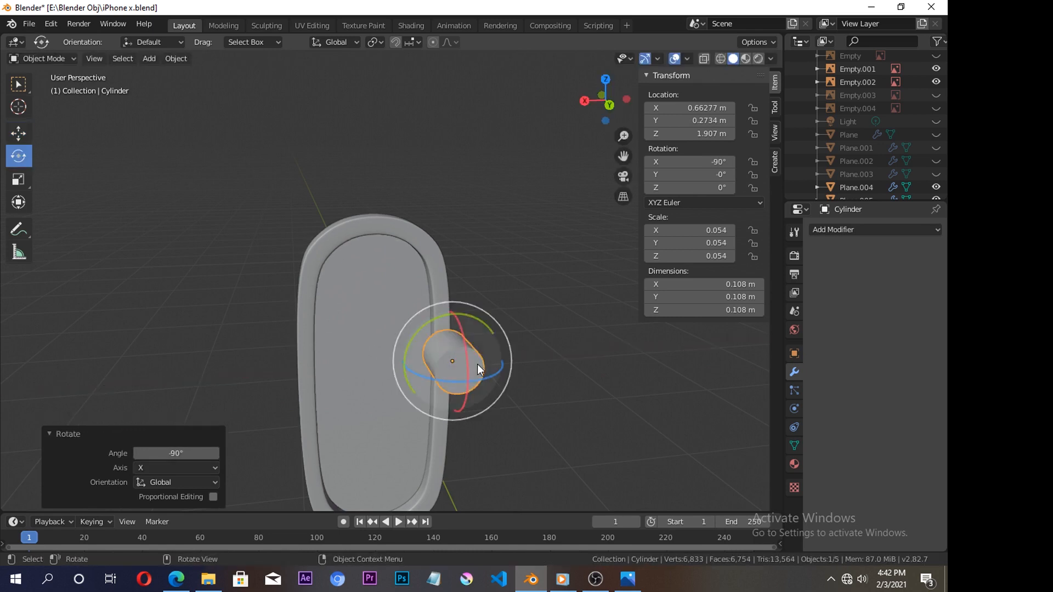
key(grave)
click(499, 284)
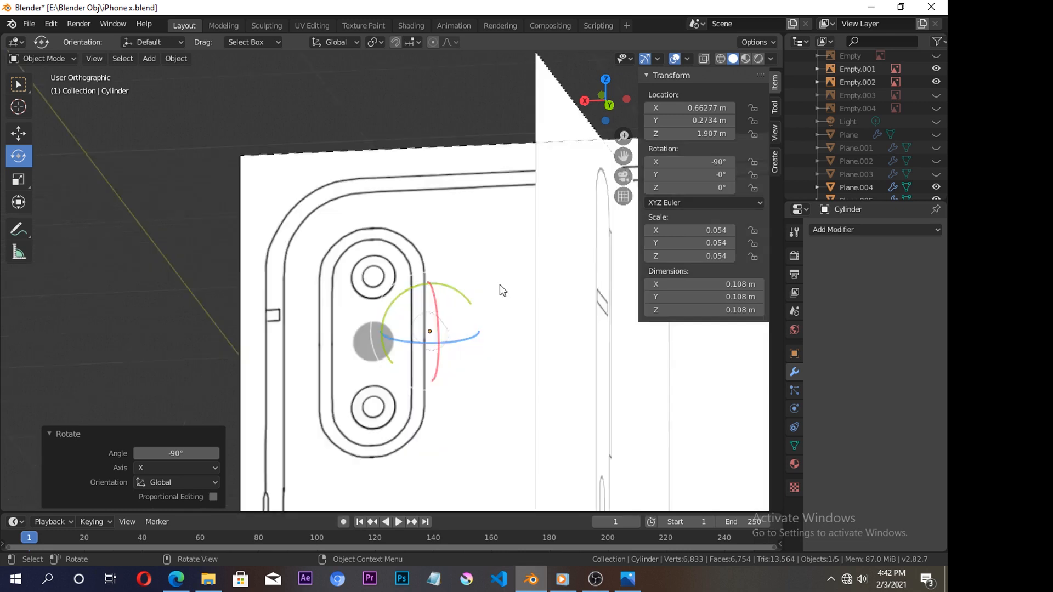
Step: Move the cylinder onto the reference's upper lens circle and scale it to 0.079 to match the outer outline
key(g)
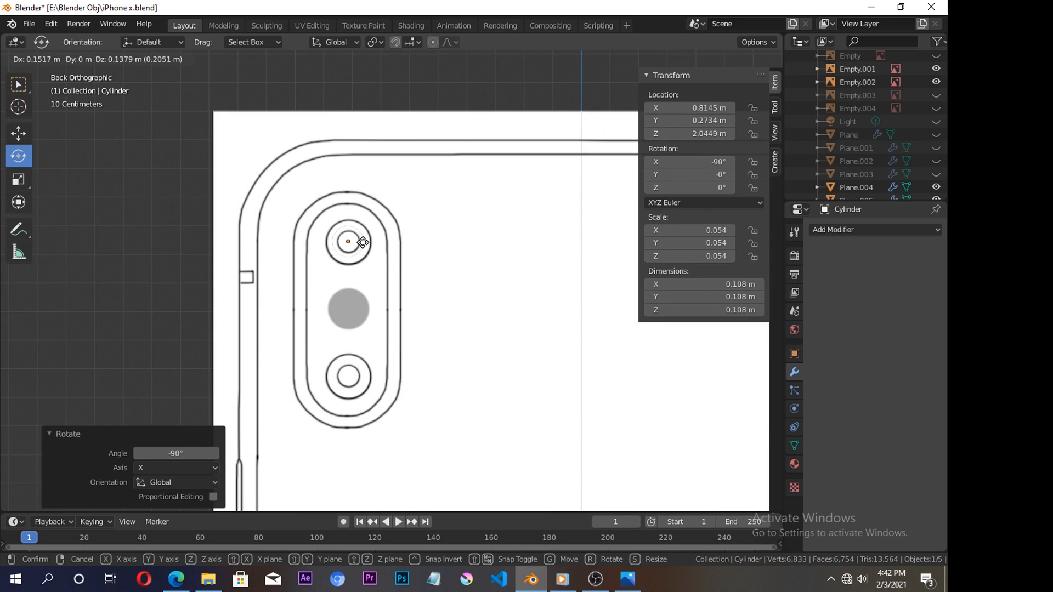
click(363, 242)
scroll(364, 263, up, 5)
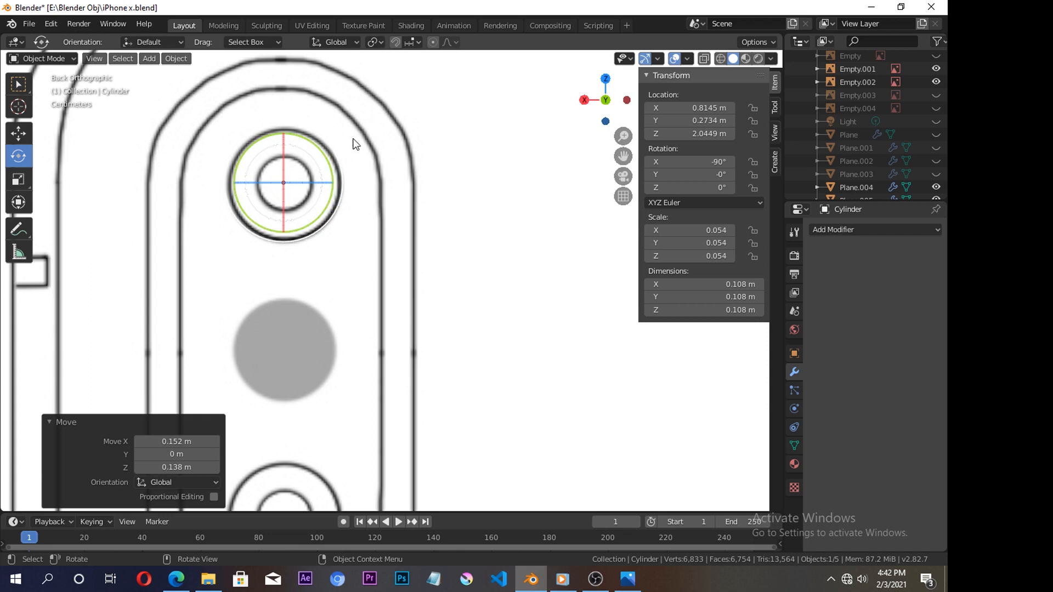
key(s)
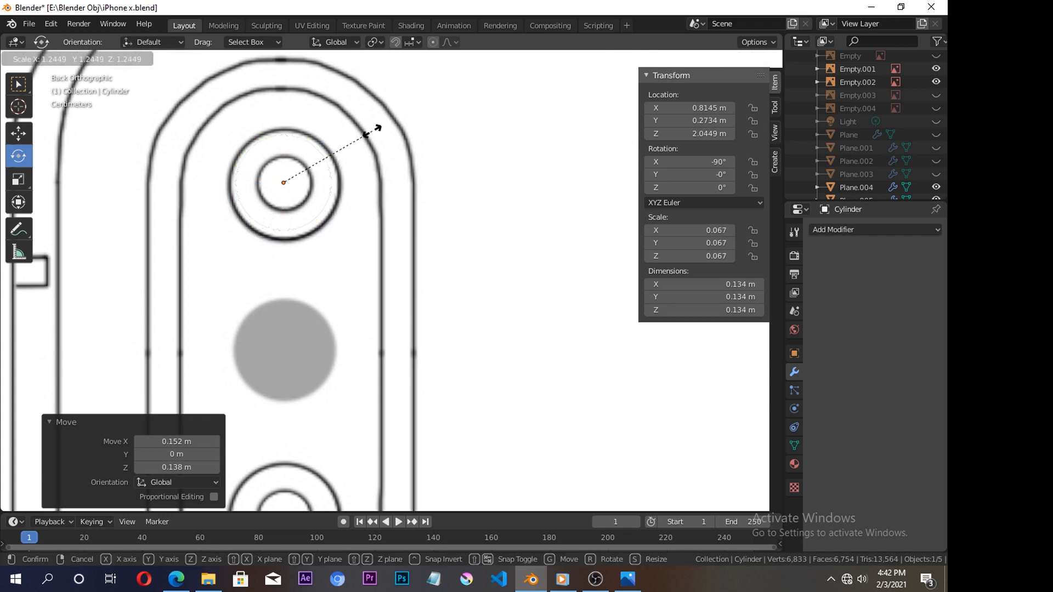
click(390, 137)
key(s)
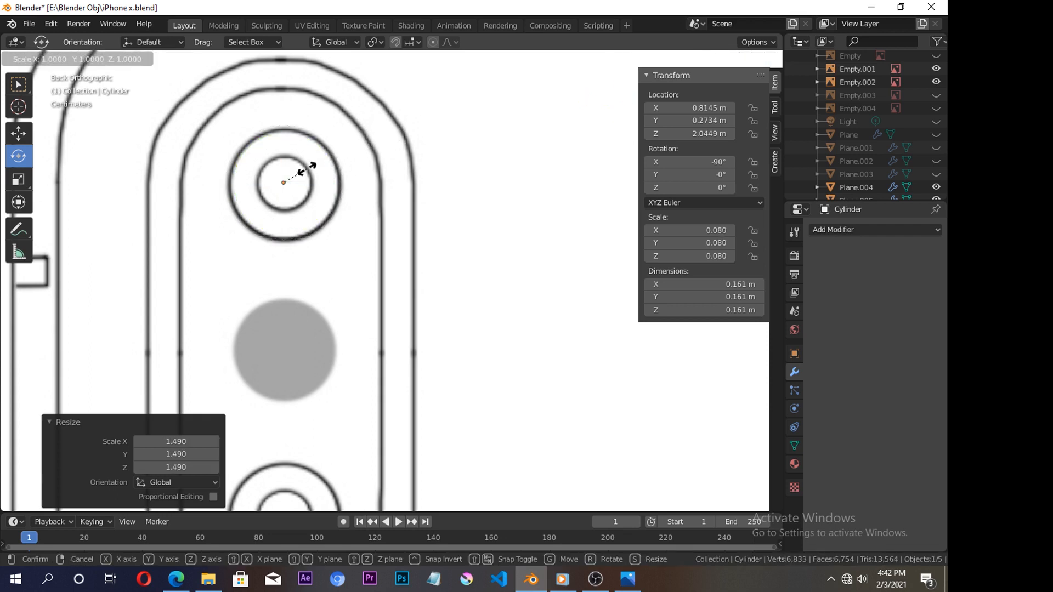
click(309, 173)
key(g)
click(311, 174)
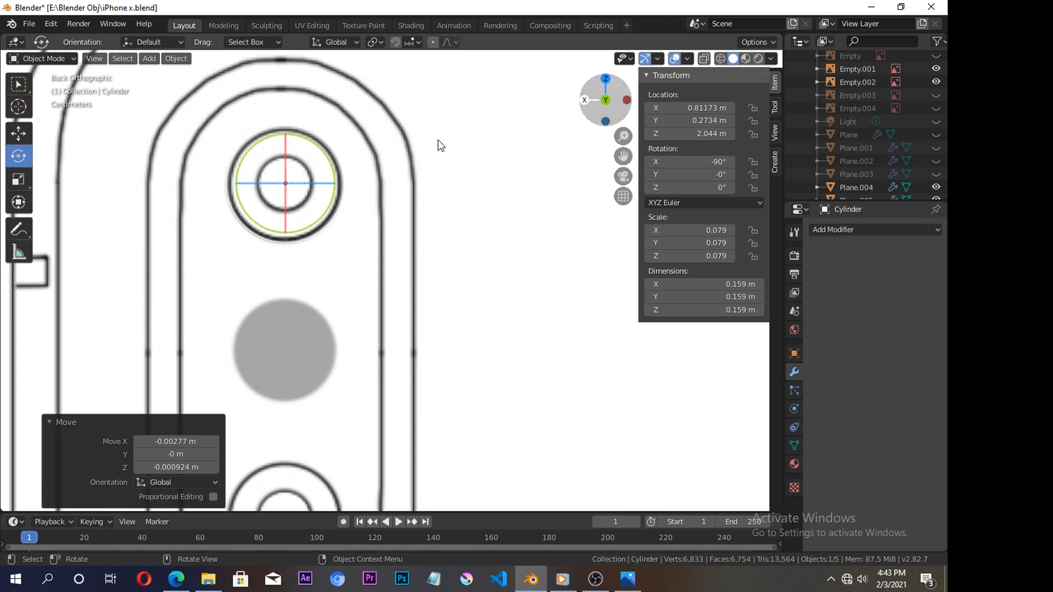
Step: In the right side view, flatten the cylinder to a Z scale of 0.014 and move it to Y 0.14999 m against the camera plate
key(grave)
click(476, 165)
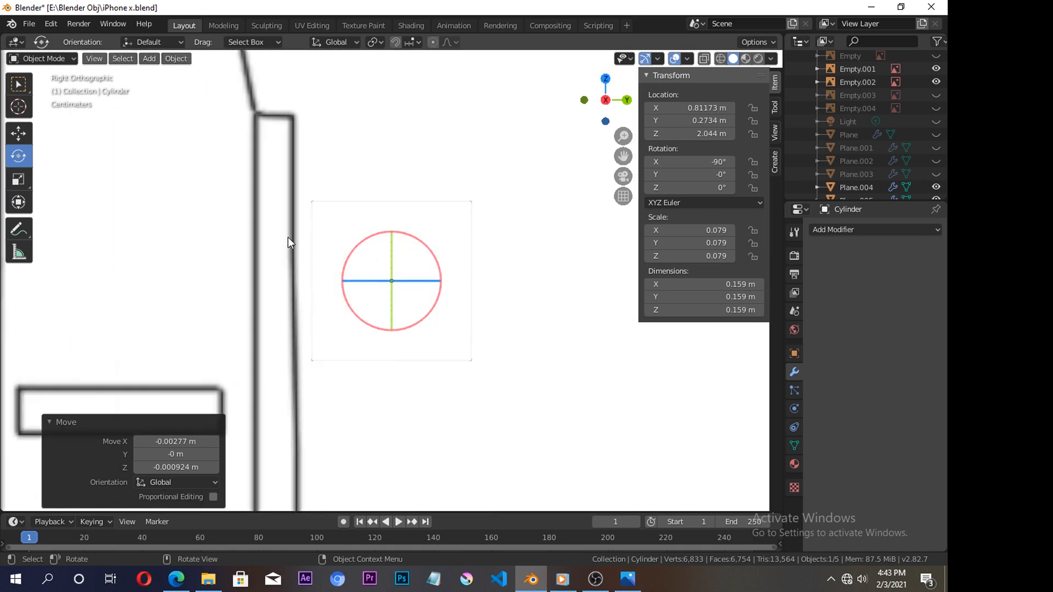
click(18, 179)
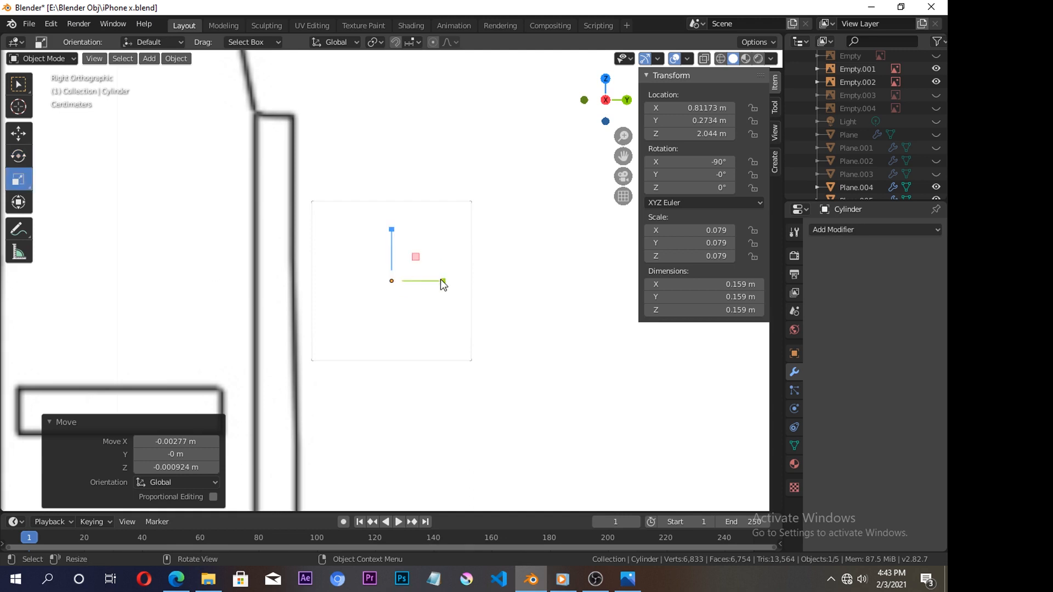
drag(441, 279, 319, 281)
click(22, 140)
click(18, 179)
click(18, 134)
middle_drag(340, 290, 219, 293)
drag(603, 104, 636, 124)
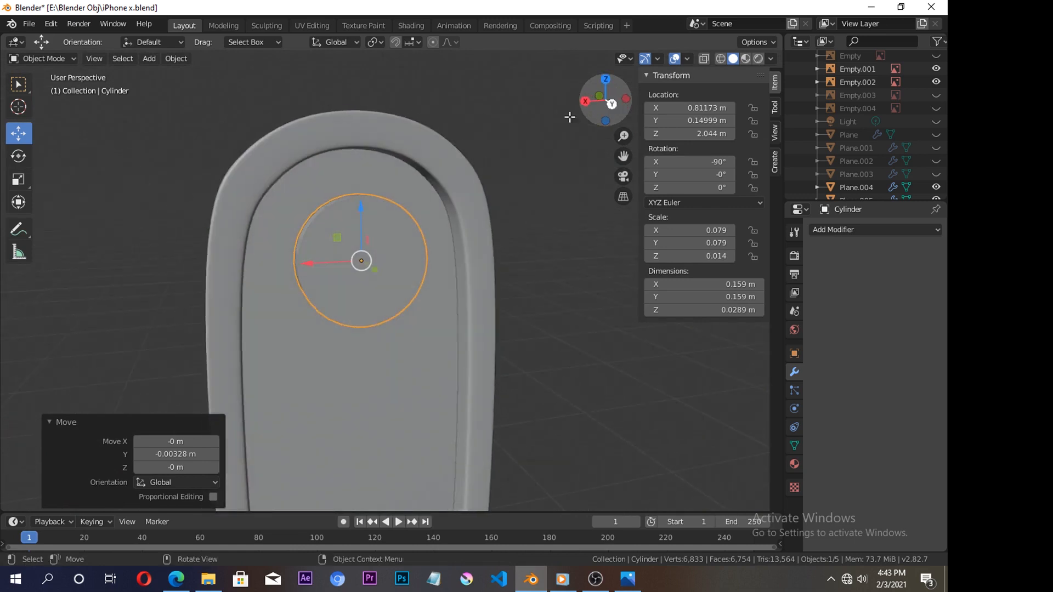
Step: Extrude the cylinder's front face in place and scale it down to form a smaller inner circle
click(399, 261)
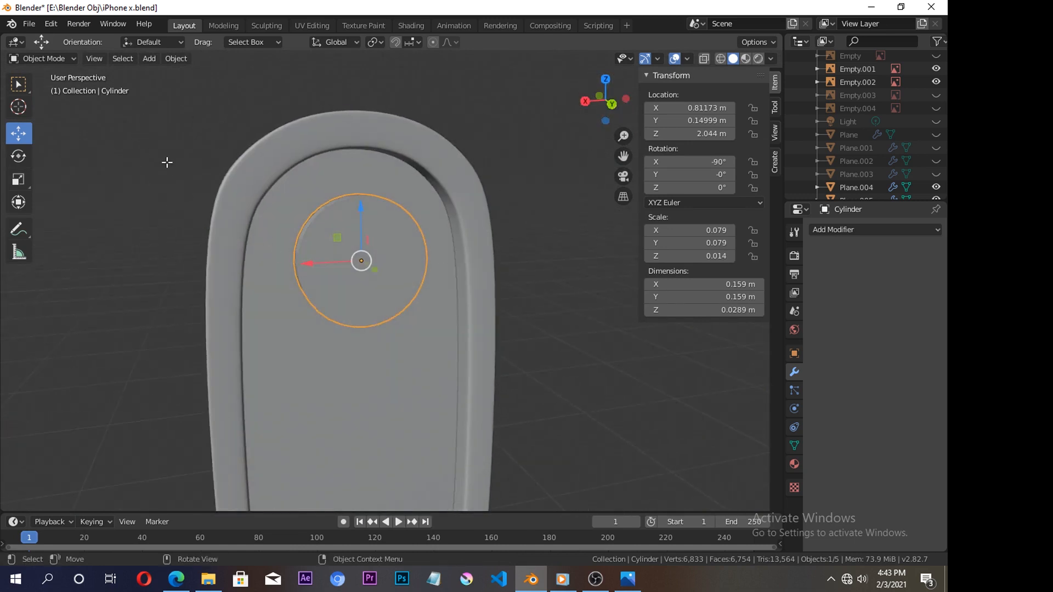
key(Tab)
click(296, 268)
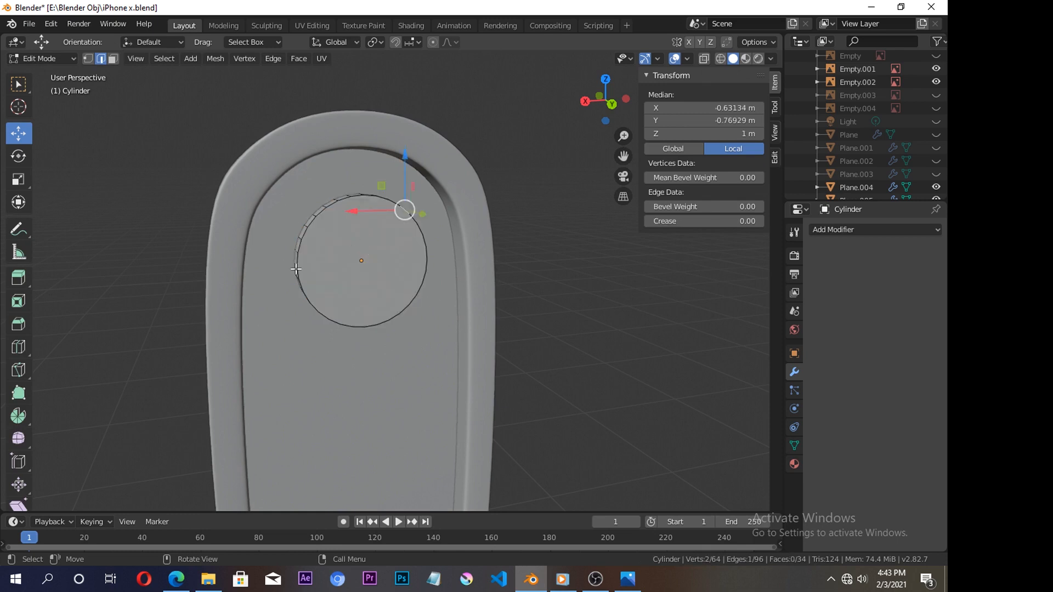
scroll(347, 255, up, 3)
key(3)
click(340, 213)
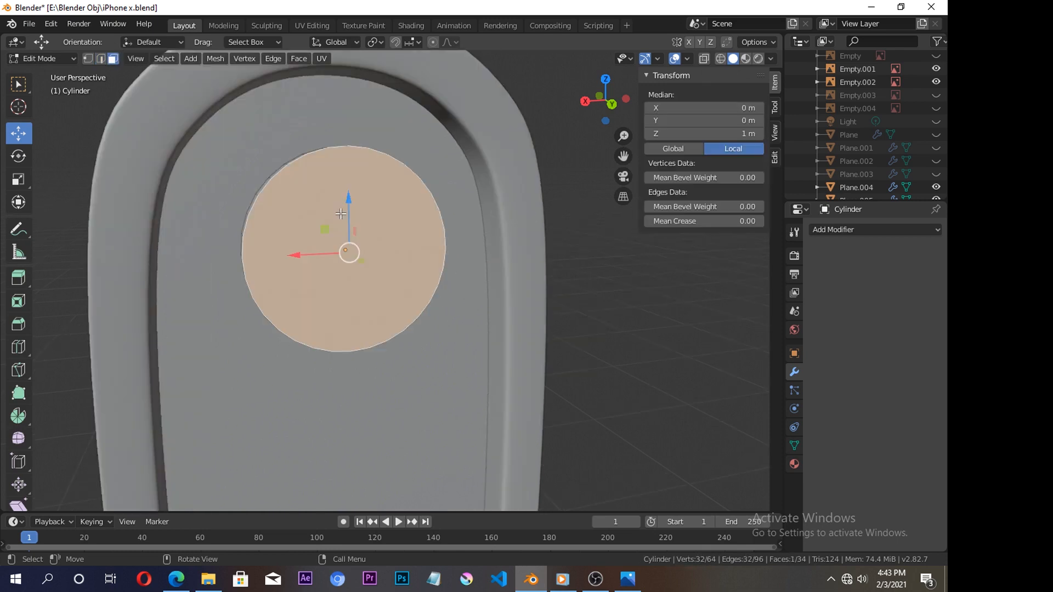
key(e)
key(s)
click(373, 239)
Step: Recess the inner face by -0.00987 m along Y and extrude it deeper to a local Z of -0.23941 m
middle_drag(373, 239, 281, 239)
drag(299, 243, 283, 242)
key(e)
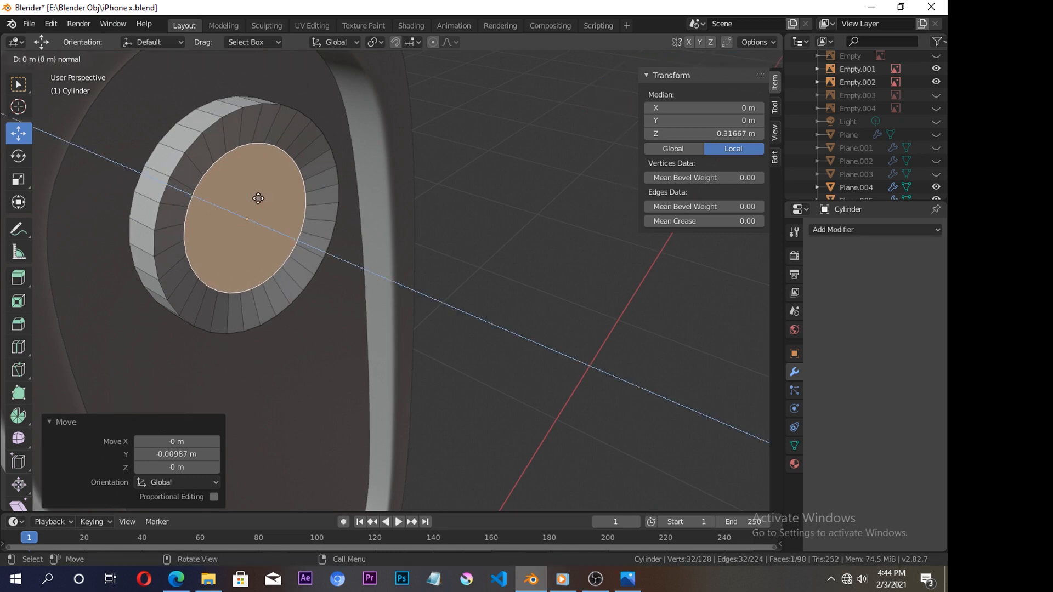
right_click(258, 199)
drag(287, 240, 278, 237)
key(e)
right_click(278, 237)
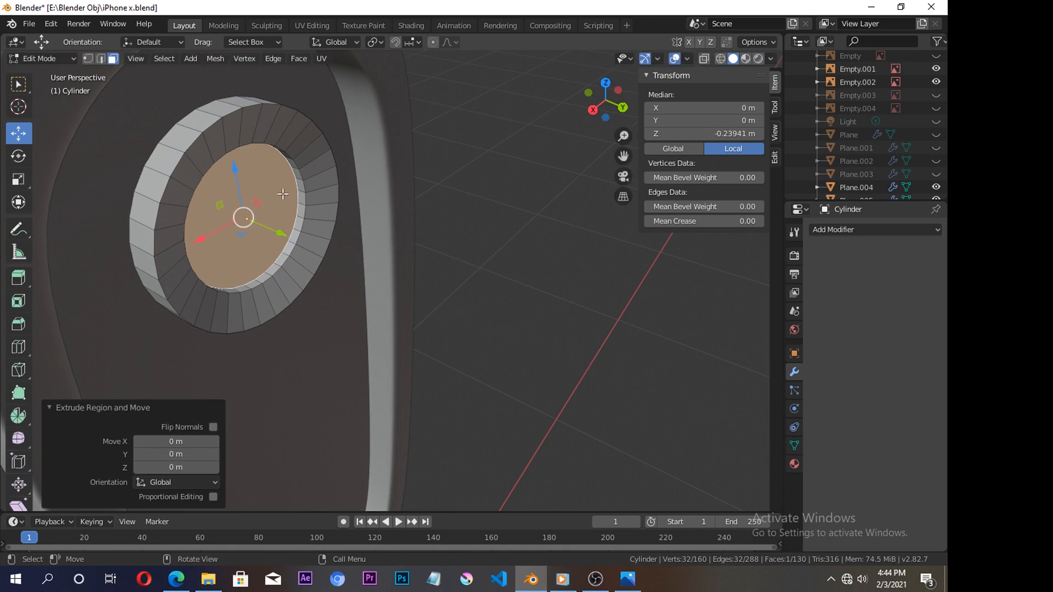
Step: Inset the recessed lens face by 0.2237 m and move it outward 0.00636 m along Y
key(i)
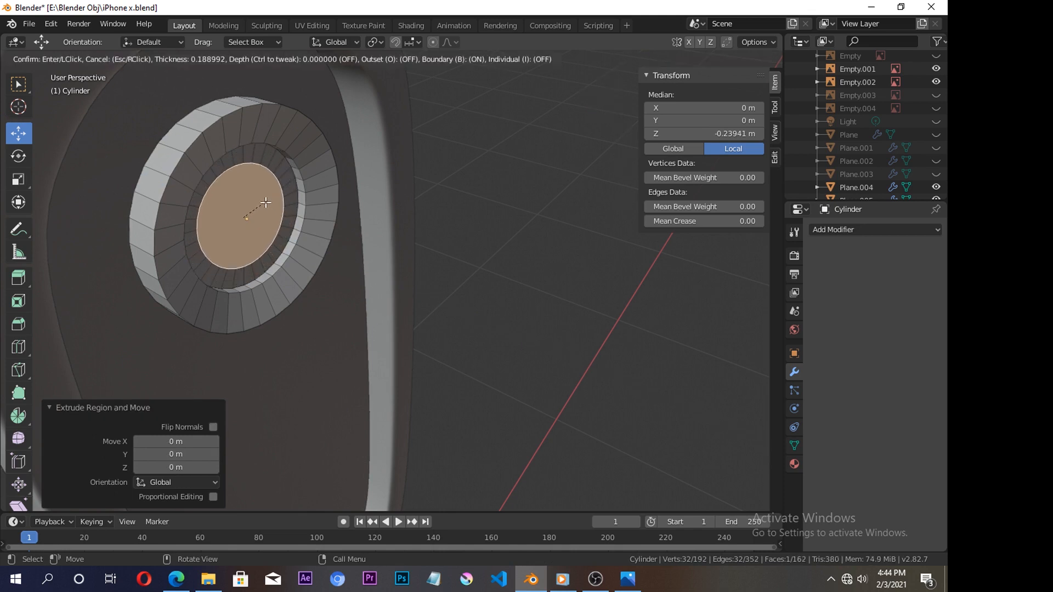
click(267, 236)
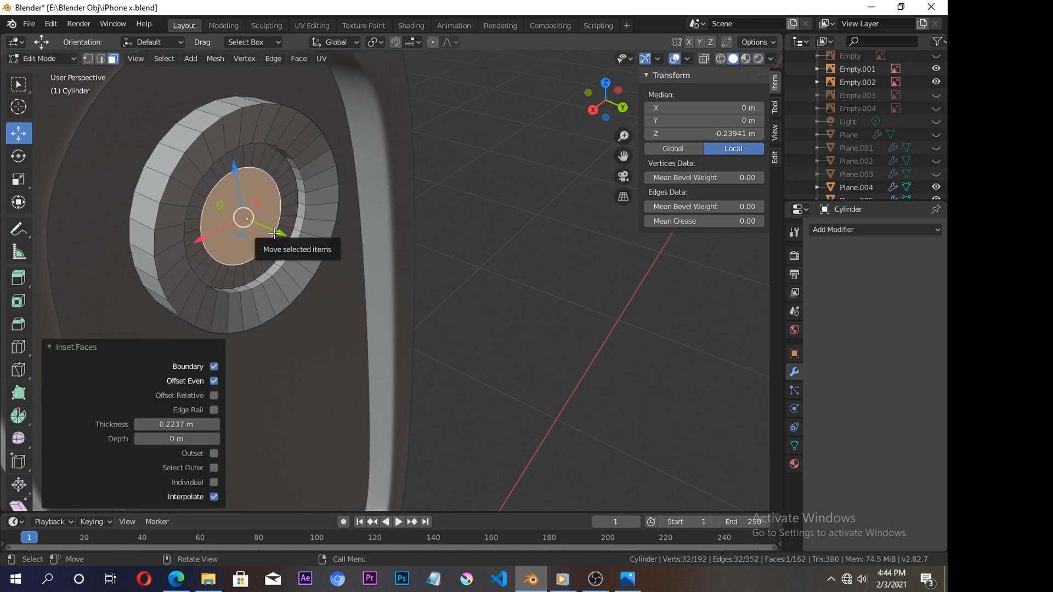
drag(273, 234, 289, 228)
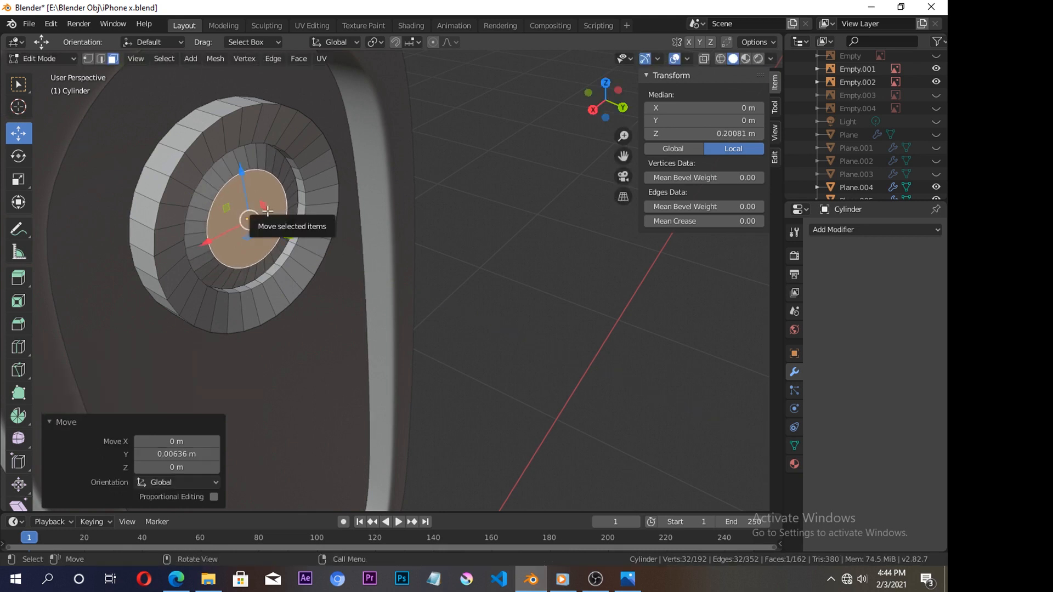
Step: Inset the raised face again into a small centre circle and pull it outward to a local Z of 0.52749 m
key(i)
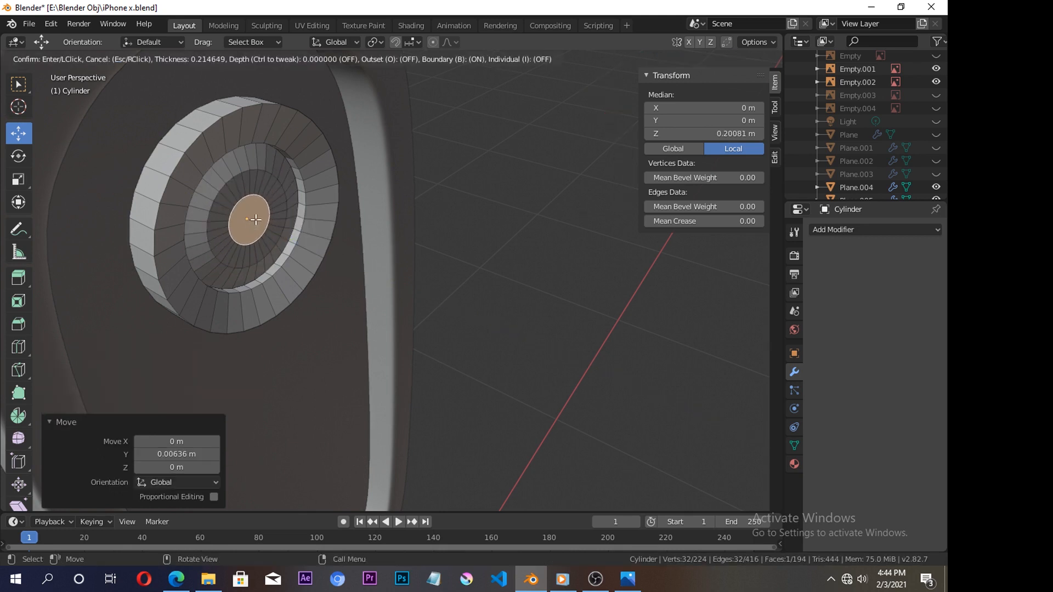
click(252, 226)
drag(288, 237, 291, 235)
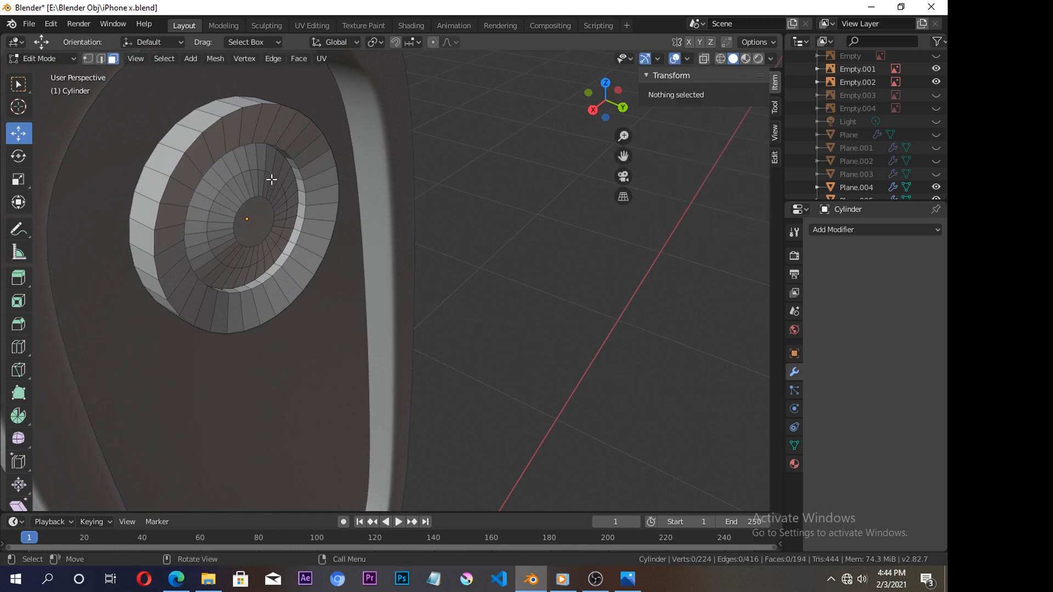
Step: Add supporting edge loops close to the lens ring's outer rim, inner rim and recess wall edges
key(ctrl+r)
click(300, 129)
click(311, 115)
key(ctrl+r)
click(303, 139)
click(287, 163)
key(ctrl+r)
click(291, 168)
click(293, 174)
key(ctrl+r)
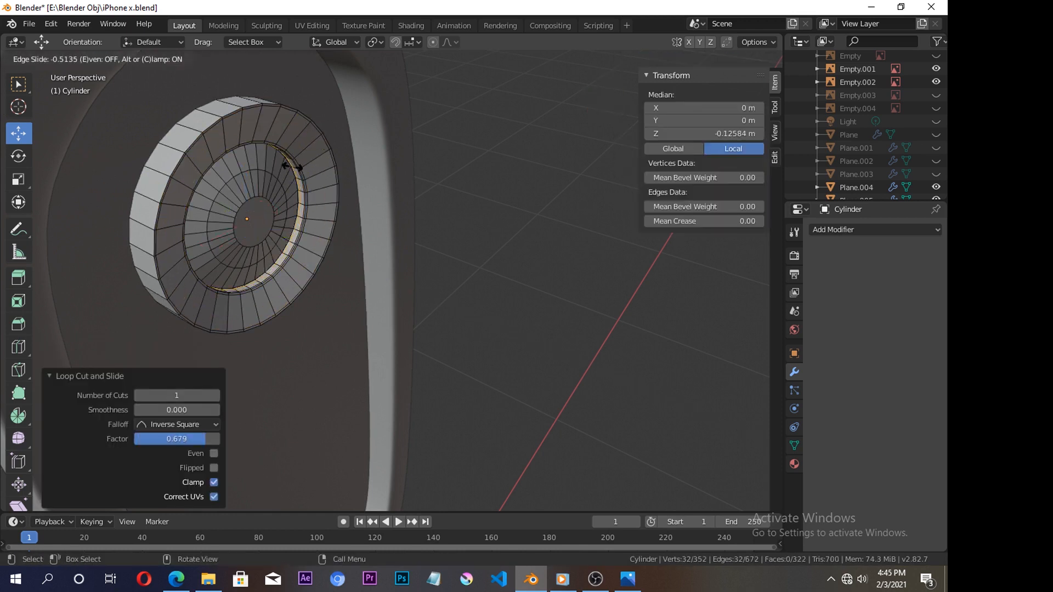
click(204, 129)
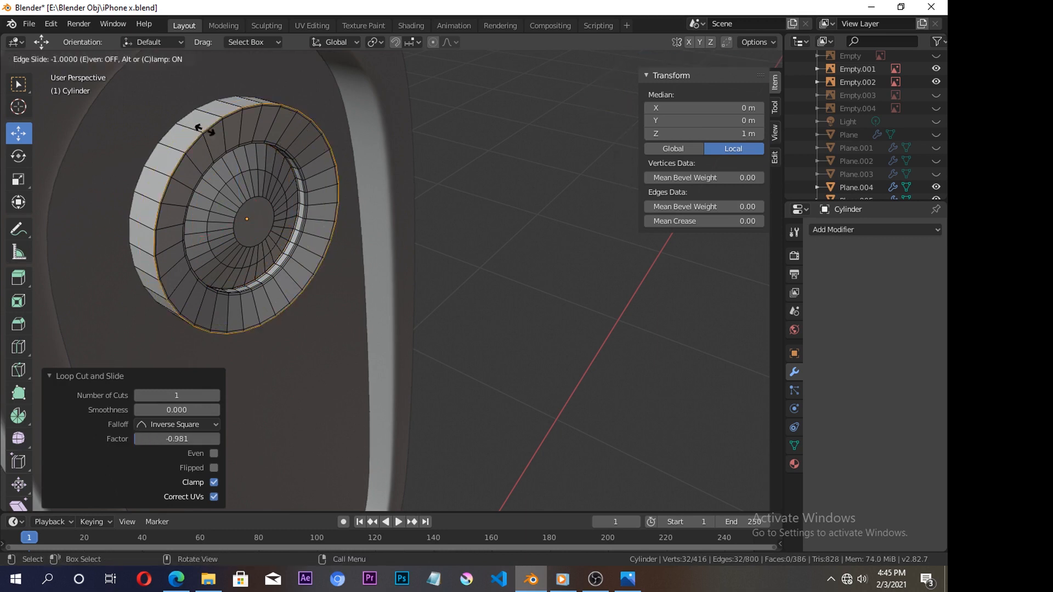
click(270, 165)
Step: Add a Subdivision Surface modifier to the lens with viewport subdivisions of 3 and return to Object Mode
click(834, 229)
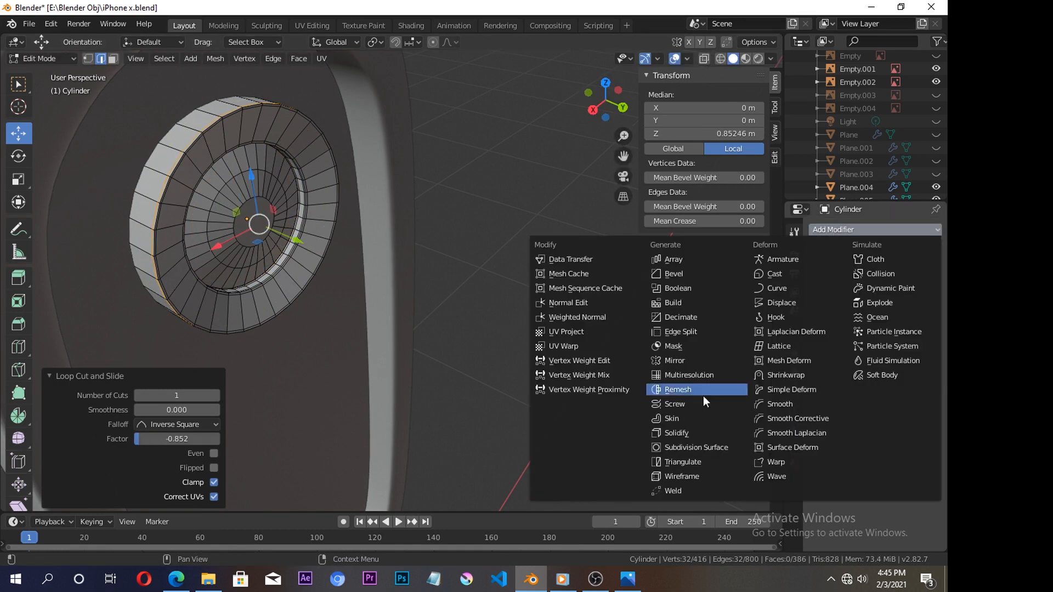
click(699, 448)
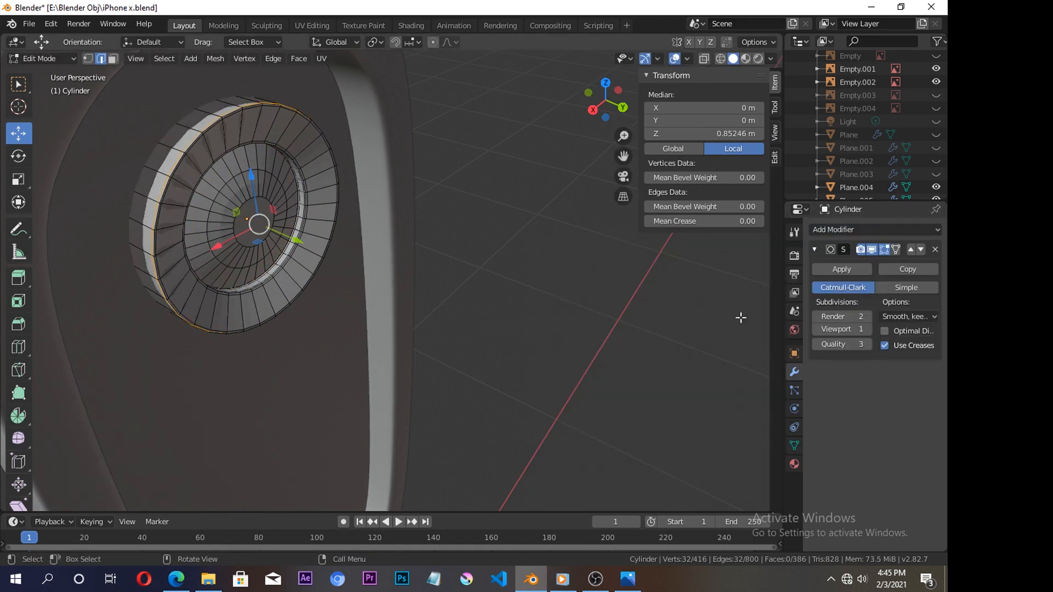
click(867, 329)
click(866, 329)
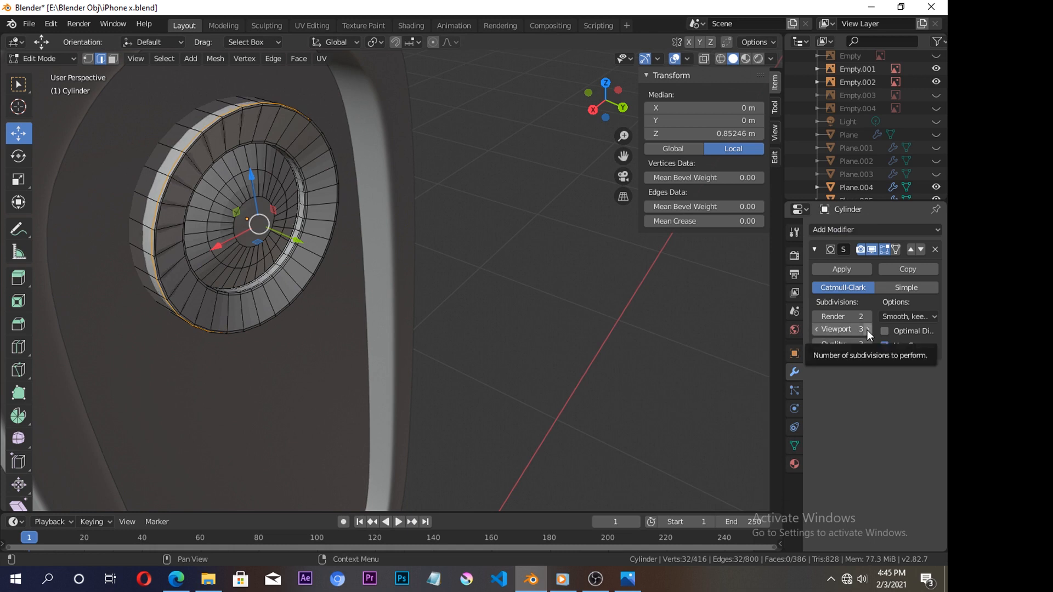
key(Tab)
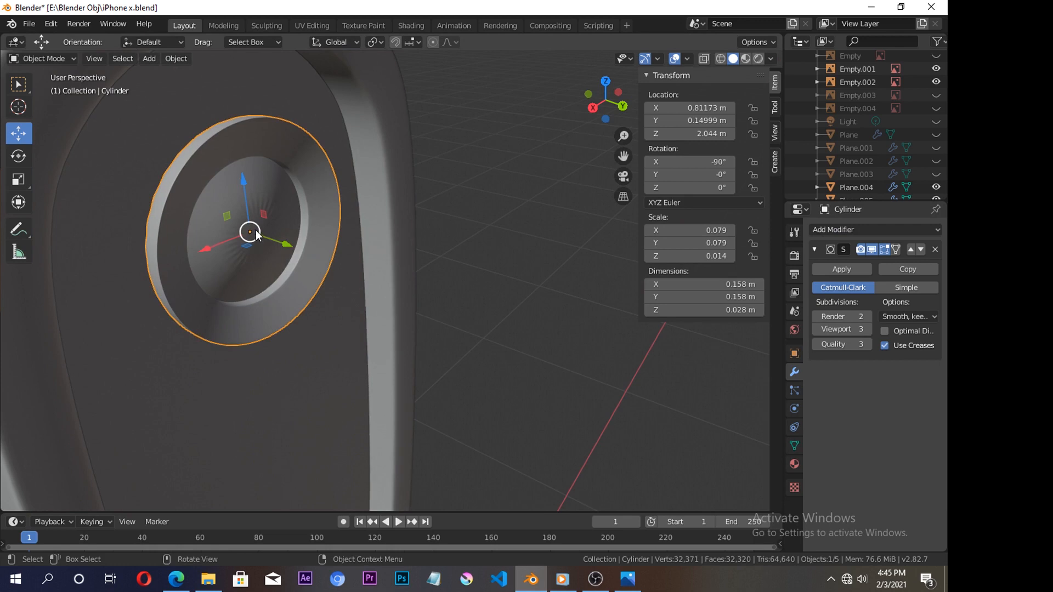
Step: Inset the lens's centre face by 0.2289 m and move it outward about 0.0012 m along Y
key(Tab)
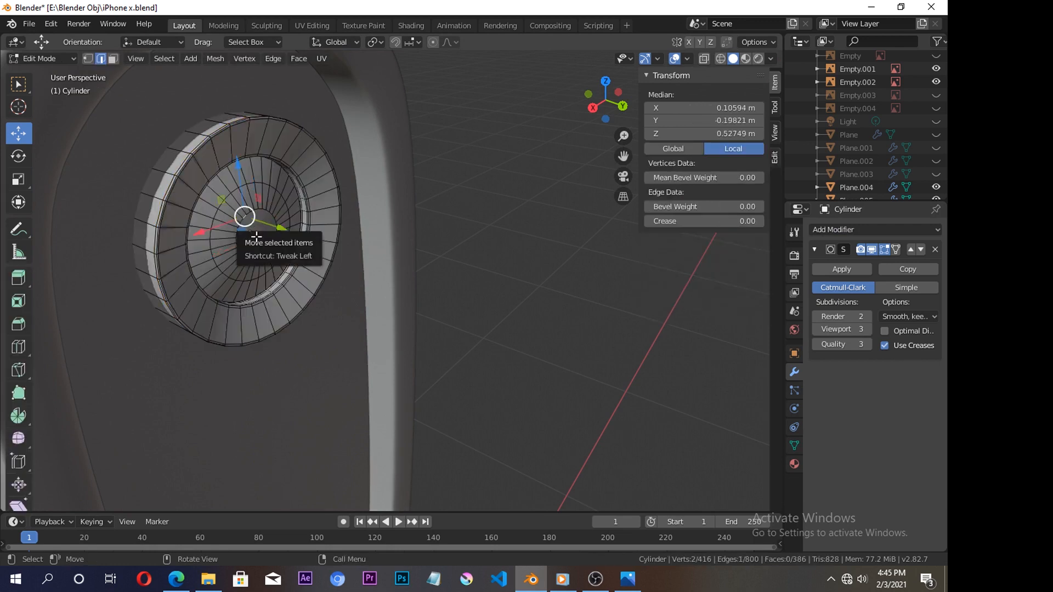
scroll(259, 246, up, 1)
click(113, 59)
click(204, 222)
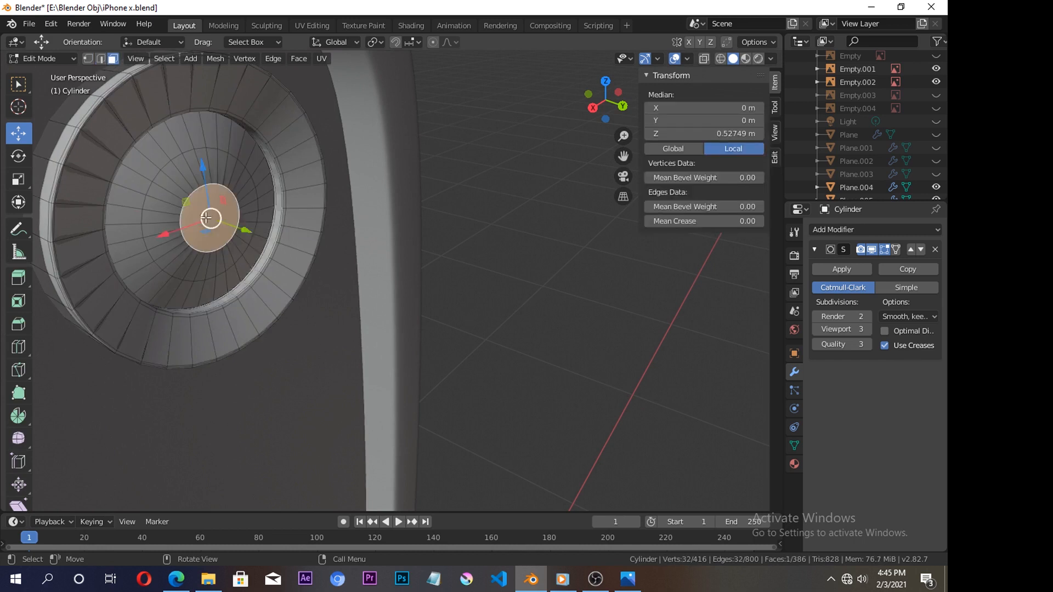
key(i)
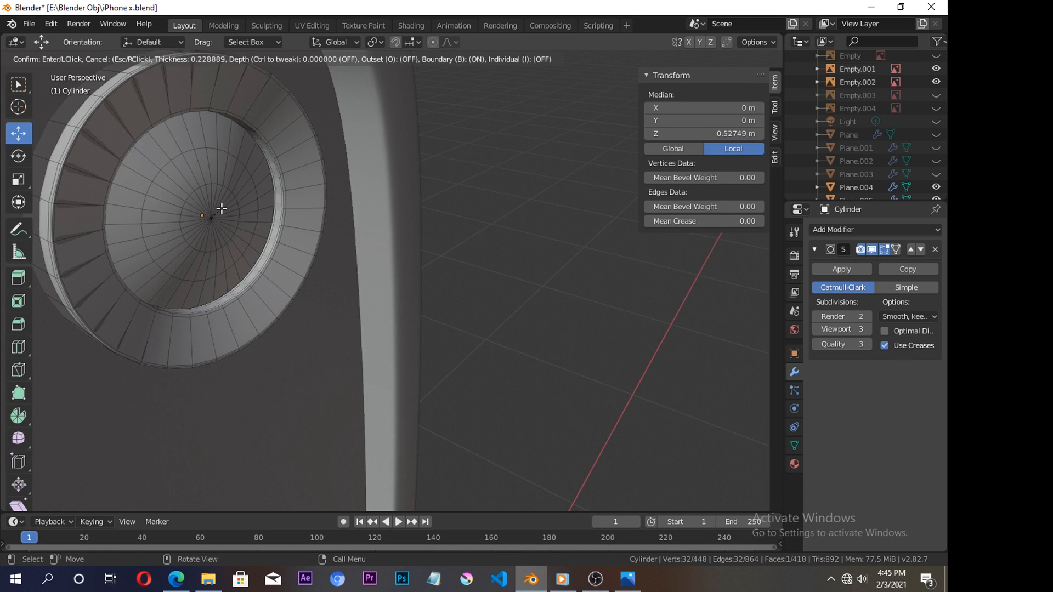
click(221, 208)
drag(245, 228, 247, 229)
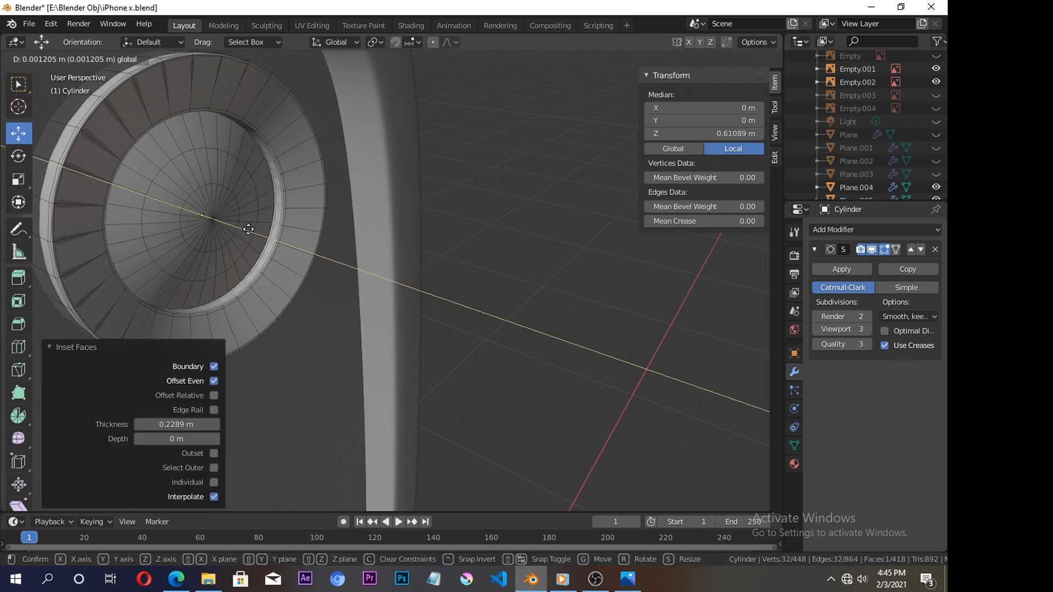
click(248, 229)
key(Tab)
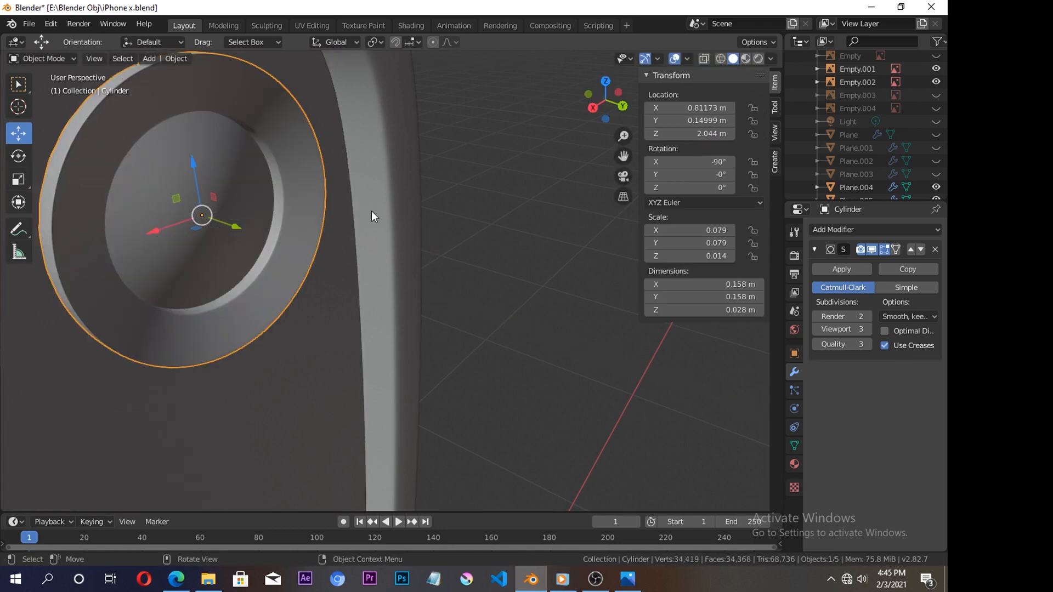
scroll(295, 207, down, 4)
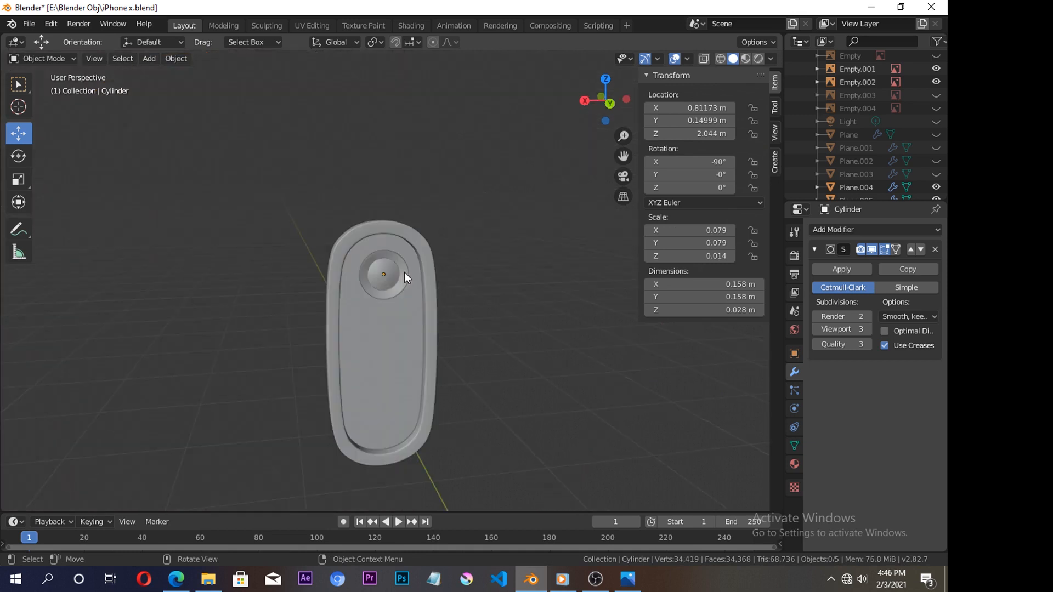
Step: In the back view, duplicate the whole lens mesh and move the copy -0.472 m along Z onto the lower lens circle
key(Tab)
key(ctrl+KP_1)
key(a)
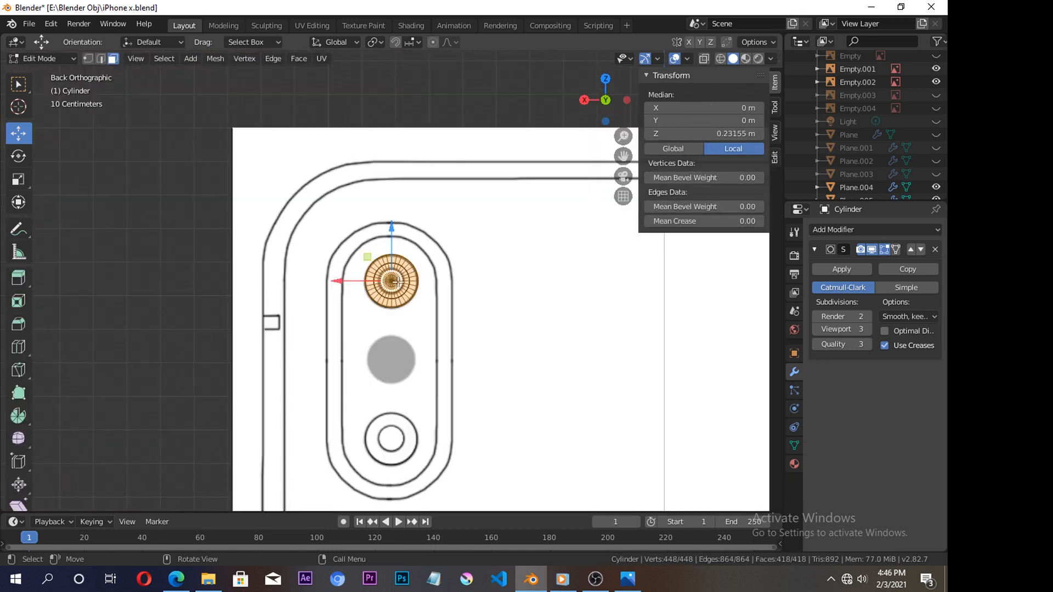
key(shift+d)
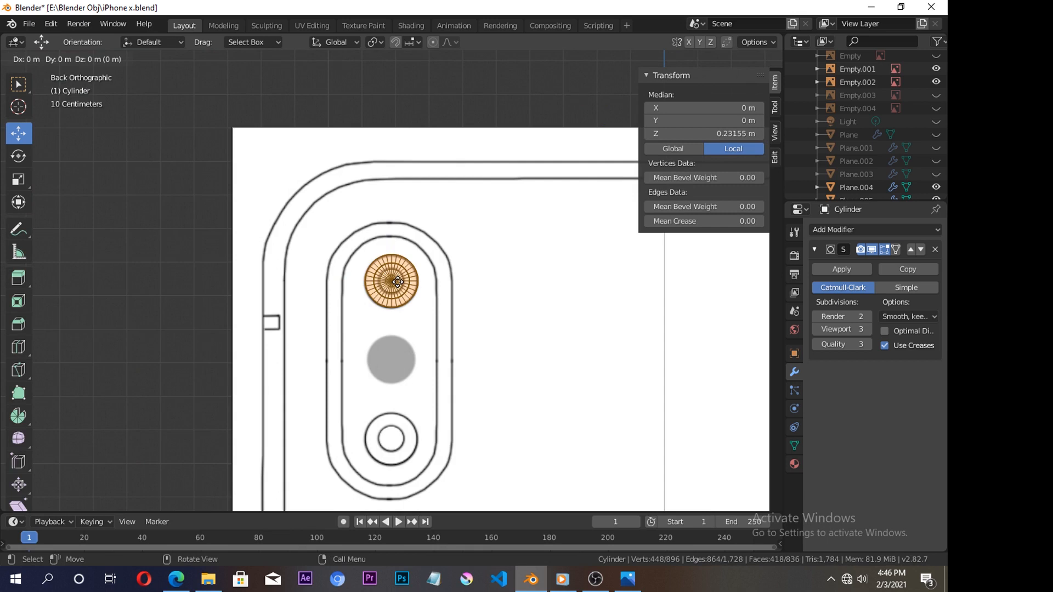
right_click(397, 281)
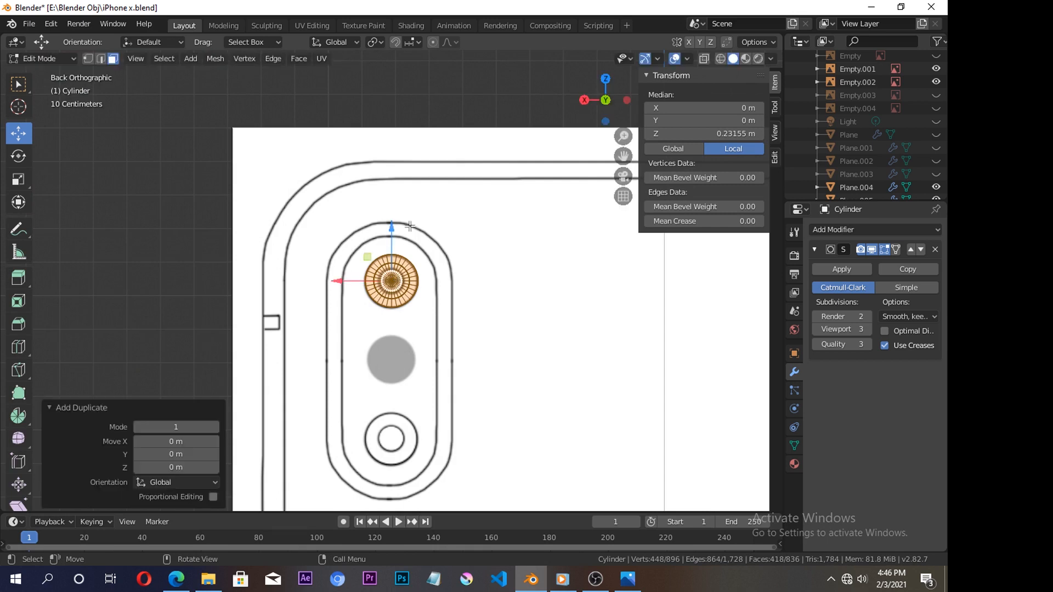
drag(394, 226, 393, 388)
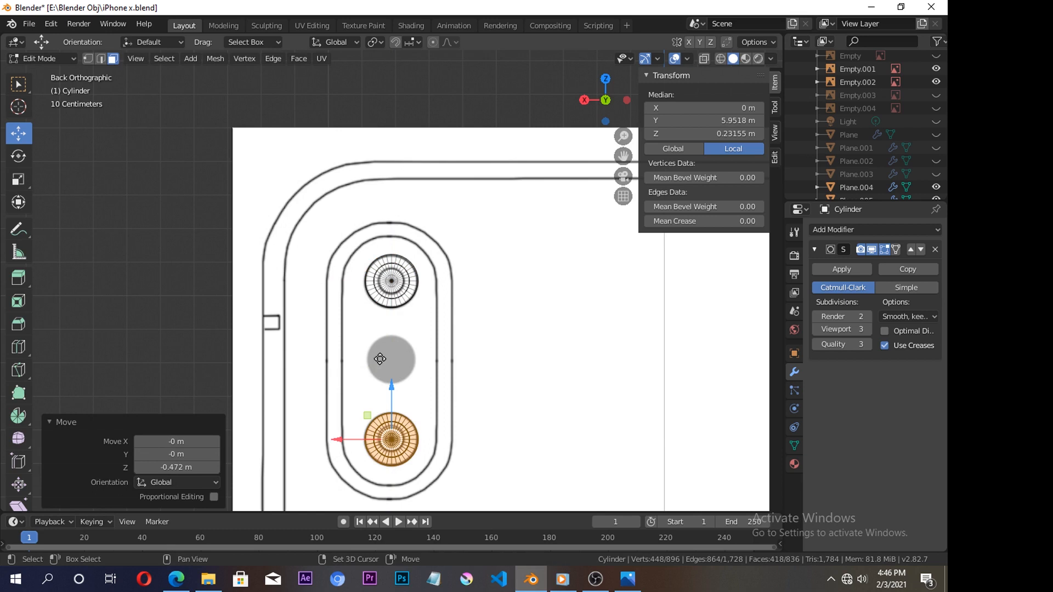
Step: Duplicate the lower lens mesh and move the copy 0.237 m up along Z onto the middle grey circle
key(shift+d)
right_click(391, 385)
drag(391, 386, 390, 307)
key(KP_Decimal)
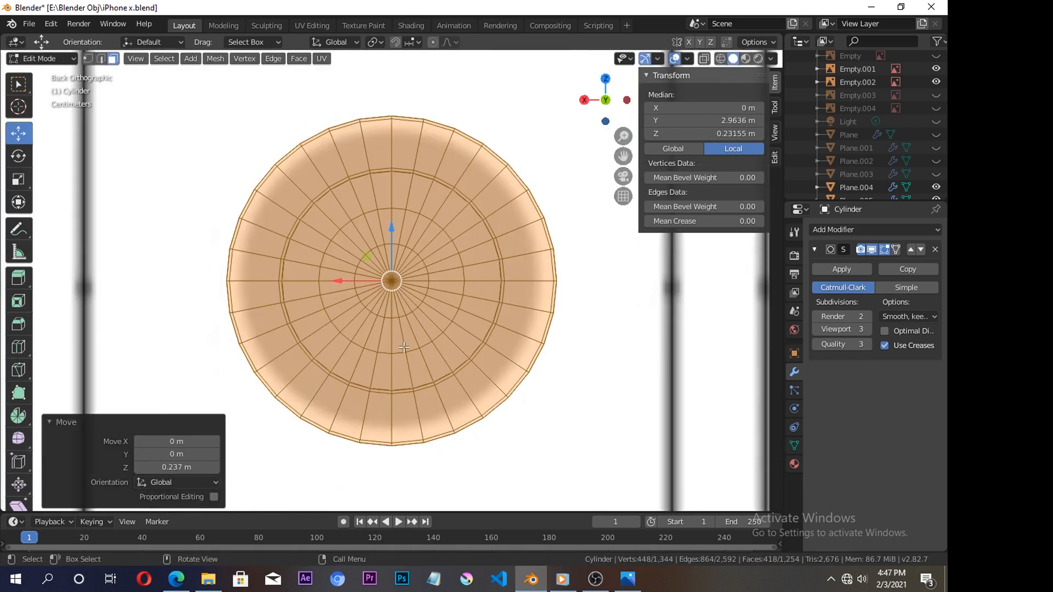
Step: Select the inner disc faces of the middle lens, including their thin surrounding rim, and scale them up by 1.293
key(alt+a)
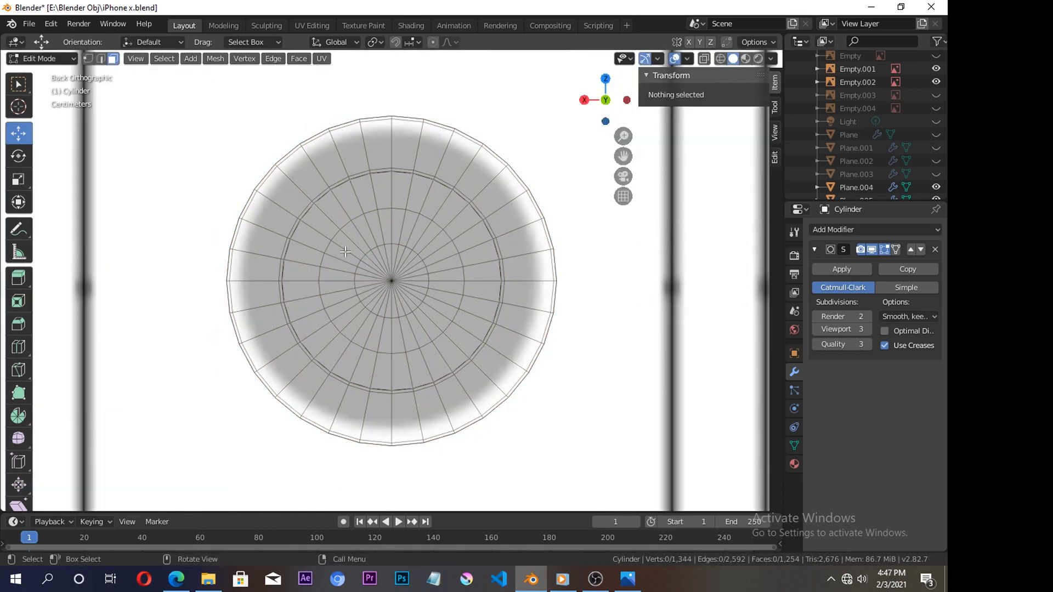
key(l)
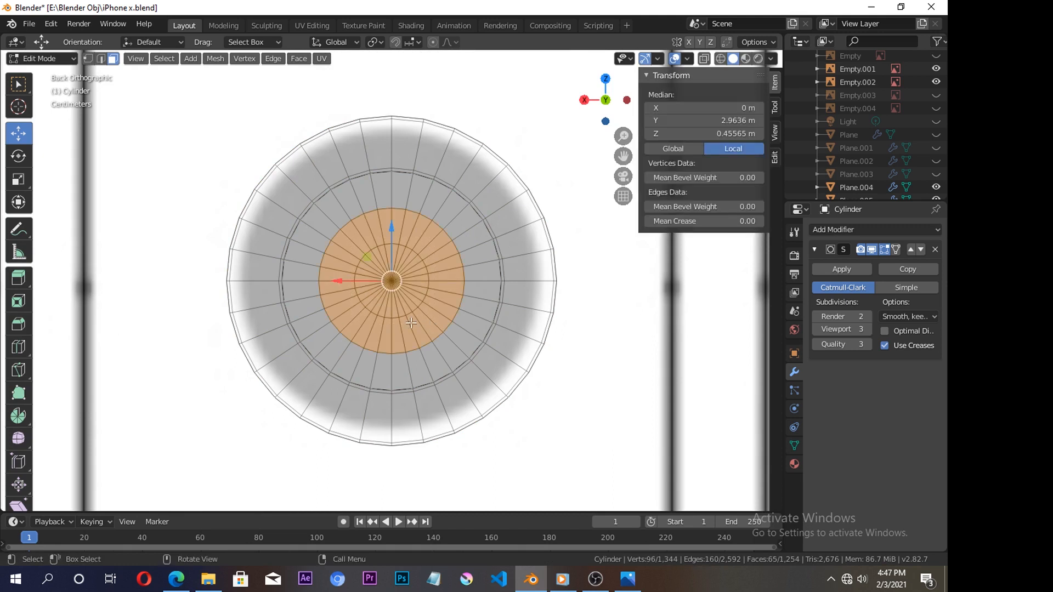
key(ctrl+KP_Add)
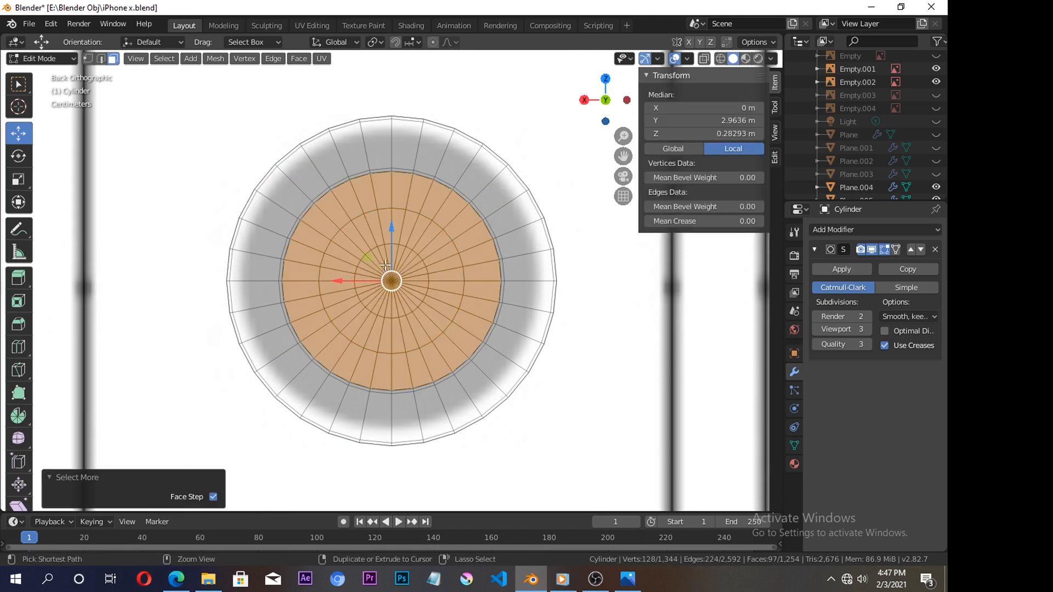
key(ctrl+KP_Add)
key(ctrl+KP_Add)
key(ctrl+KP_Add)
key(ctrl+KP_Add)
key(ctrl+KP_Add)
key(ctrl+KP_Subtract)
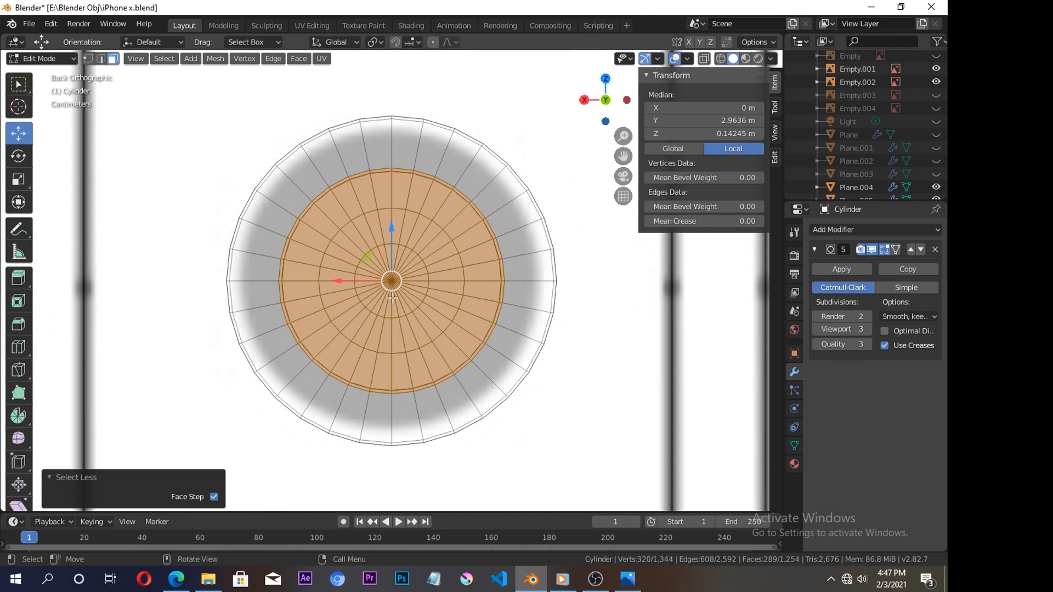
key(s)
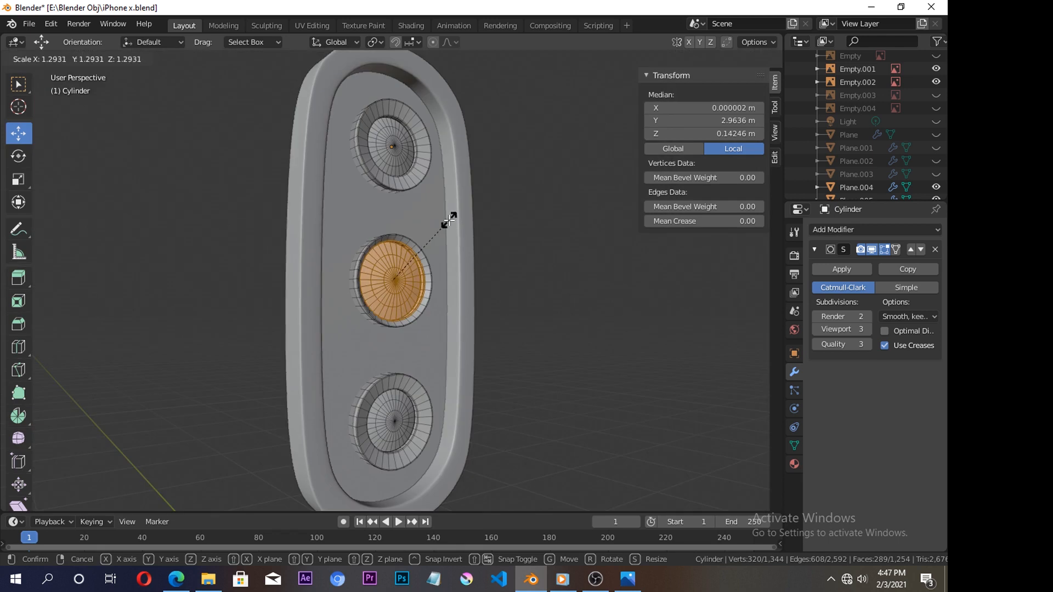
click(443, 225)
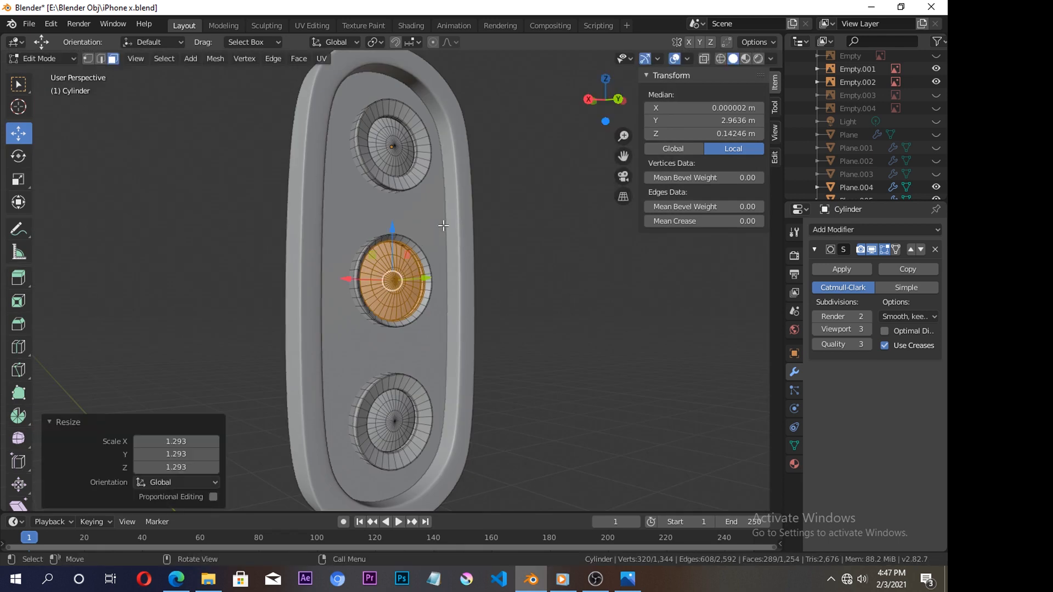
Step: Move the middle lens's inner disc outward about 0.0115 m along Y and return to Object Mode
drag(426, 278, 432, 278)
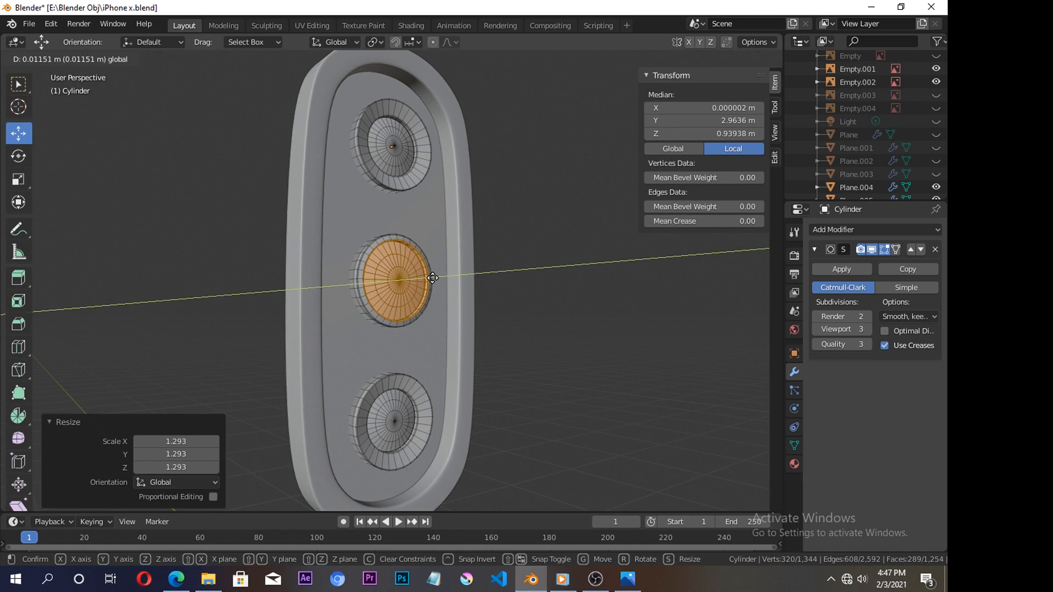
key(Tab)
scroll(462, 265, down, 3)
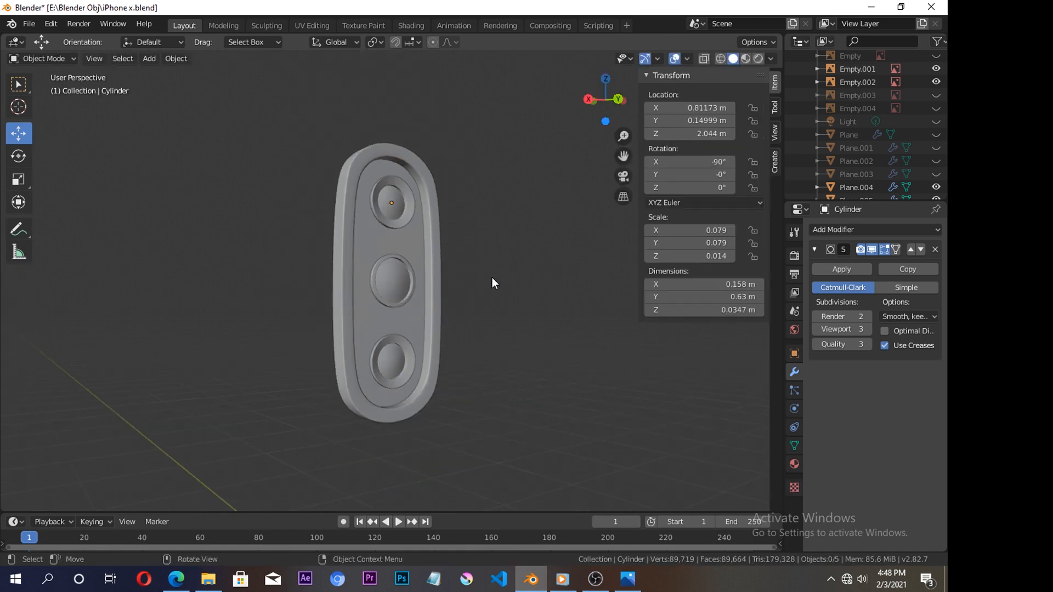
Step: Save the file, then exit local view and frame the whole phone body with nothing left selected
drag(606, 100, 603, 105)
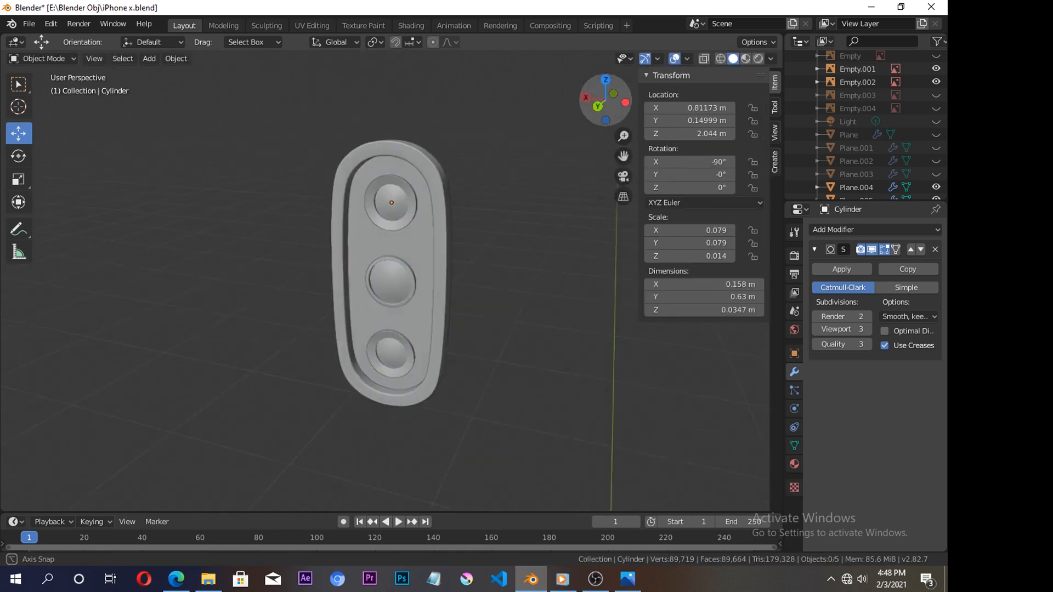
key(ctrl+s)
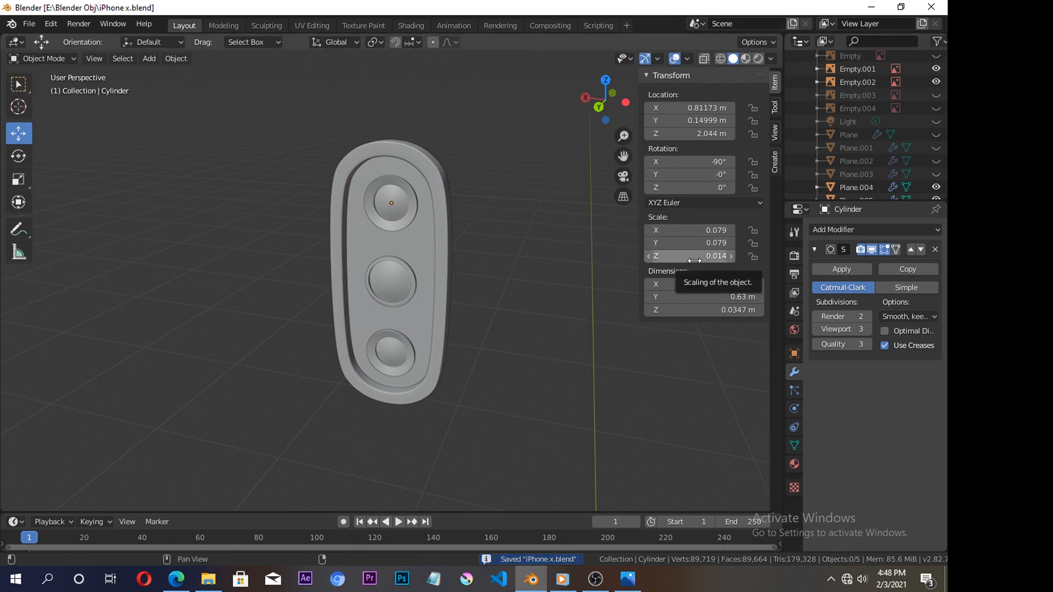
key(KP_Divide)
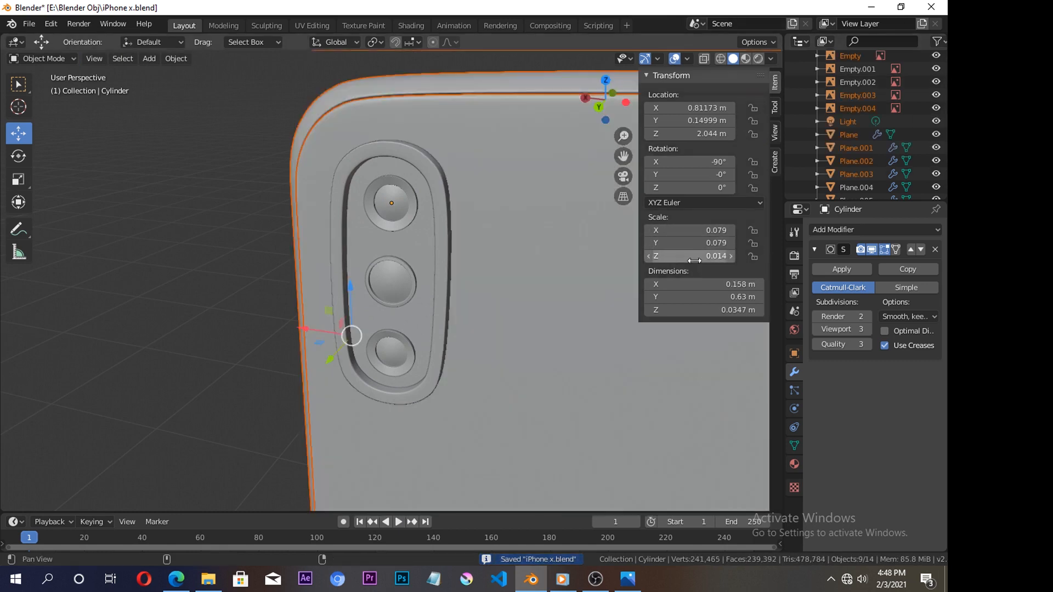
middle_drag(575, 157, 456, 270)
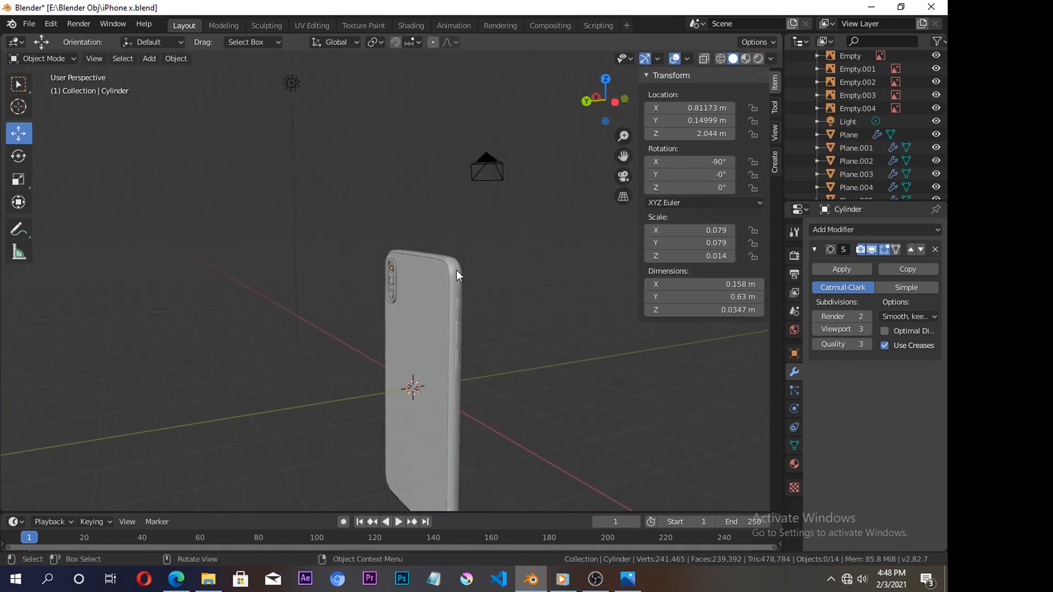
click(456, 271)
key(KP_Decimal)
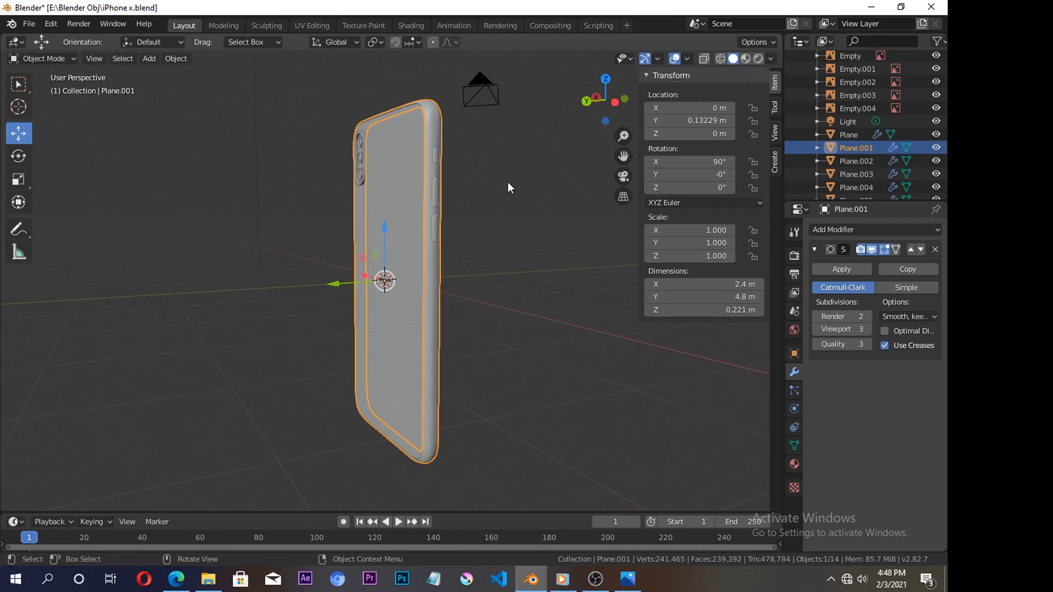
key(alt+a)
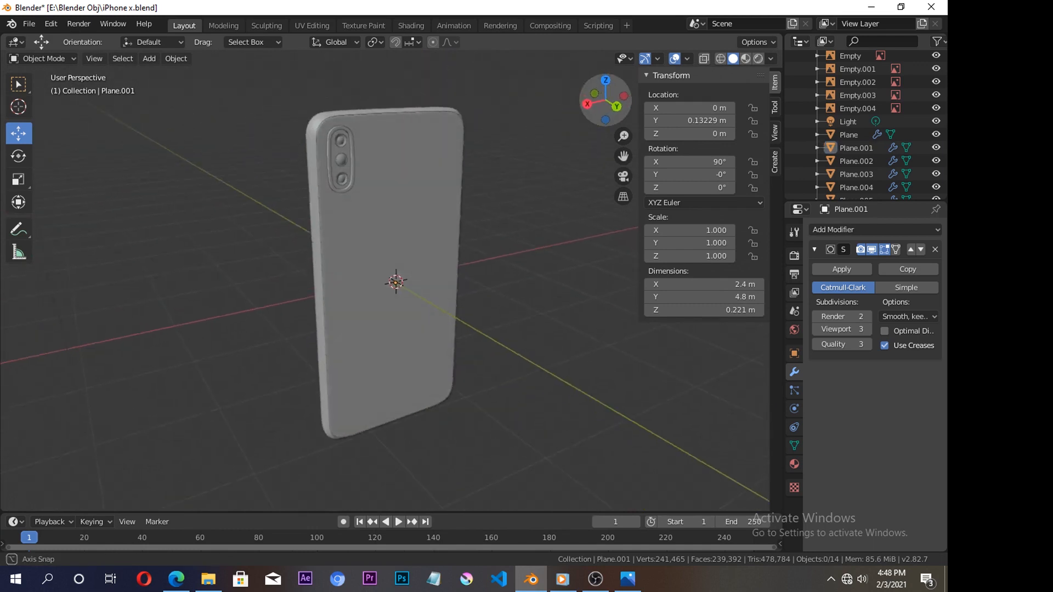